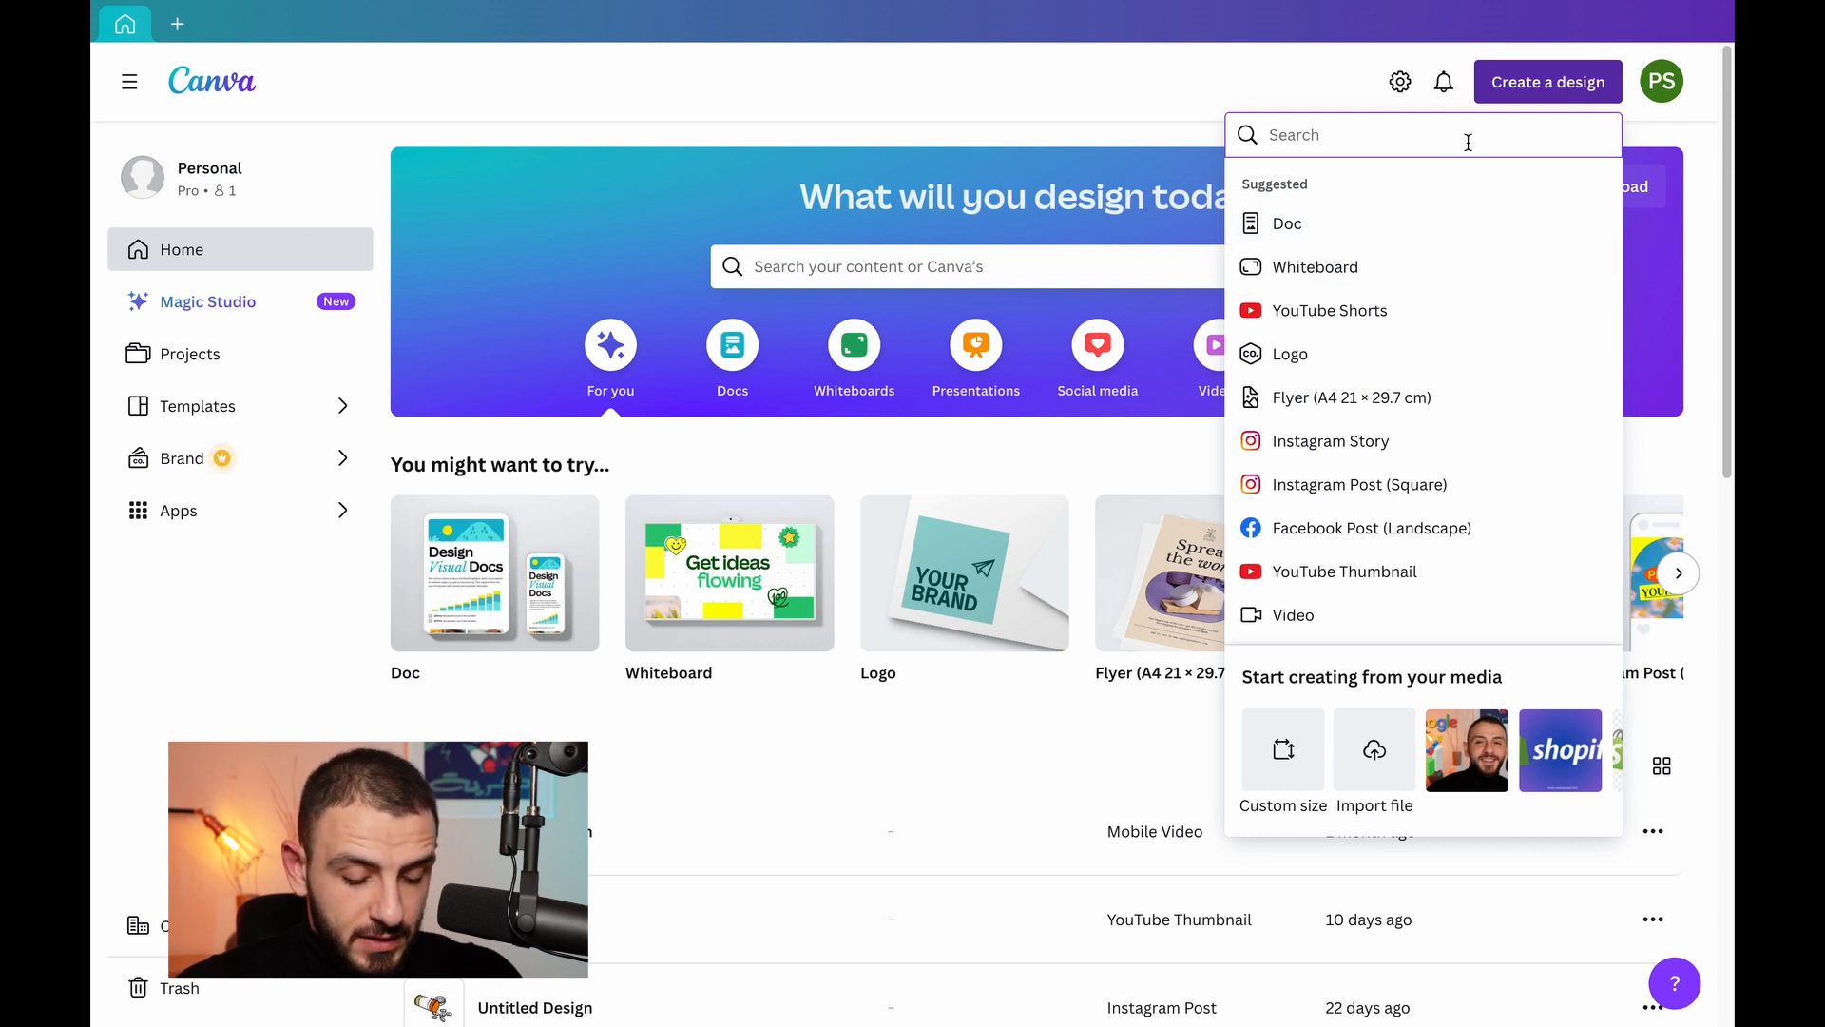
- Search the design types for "flyers" and create a Flyer (A4 21 × 29.7 cm) design
text(flyers)
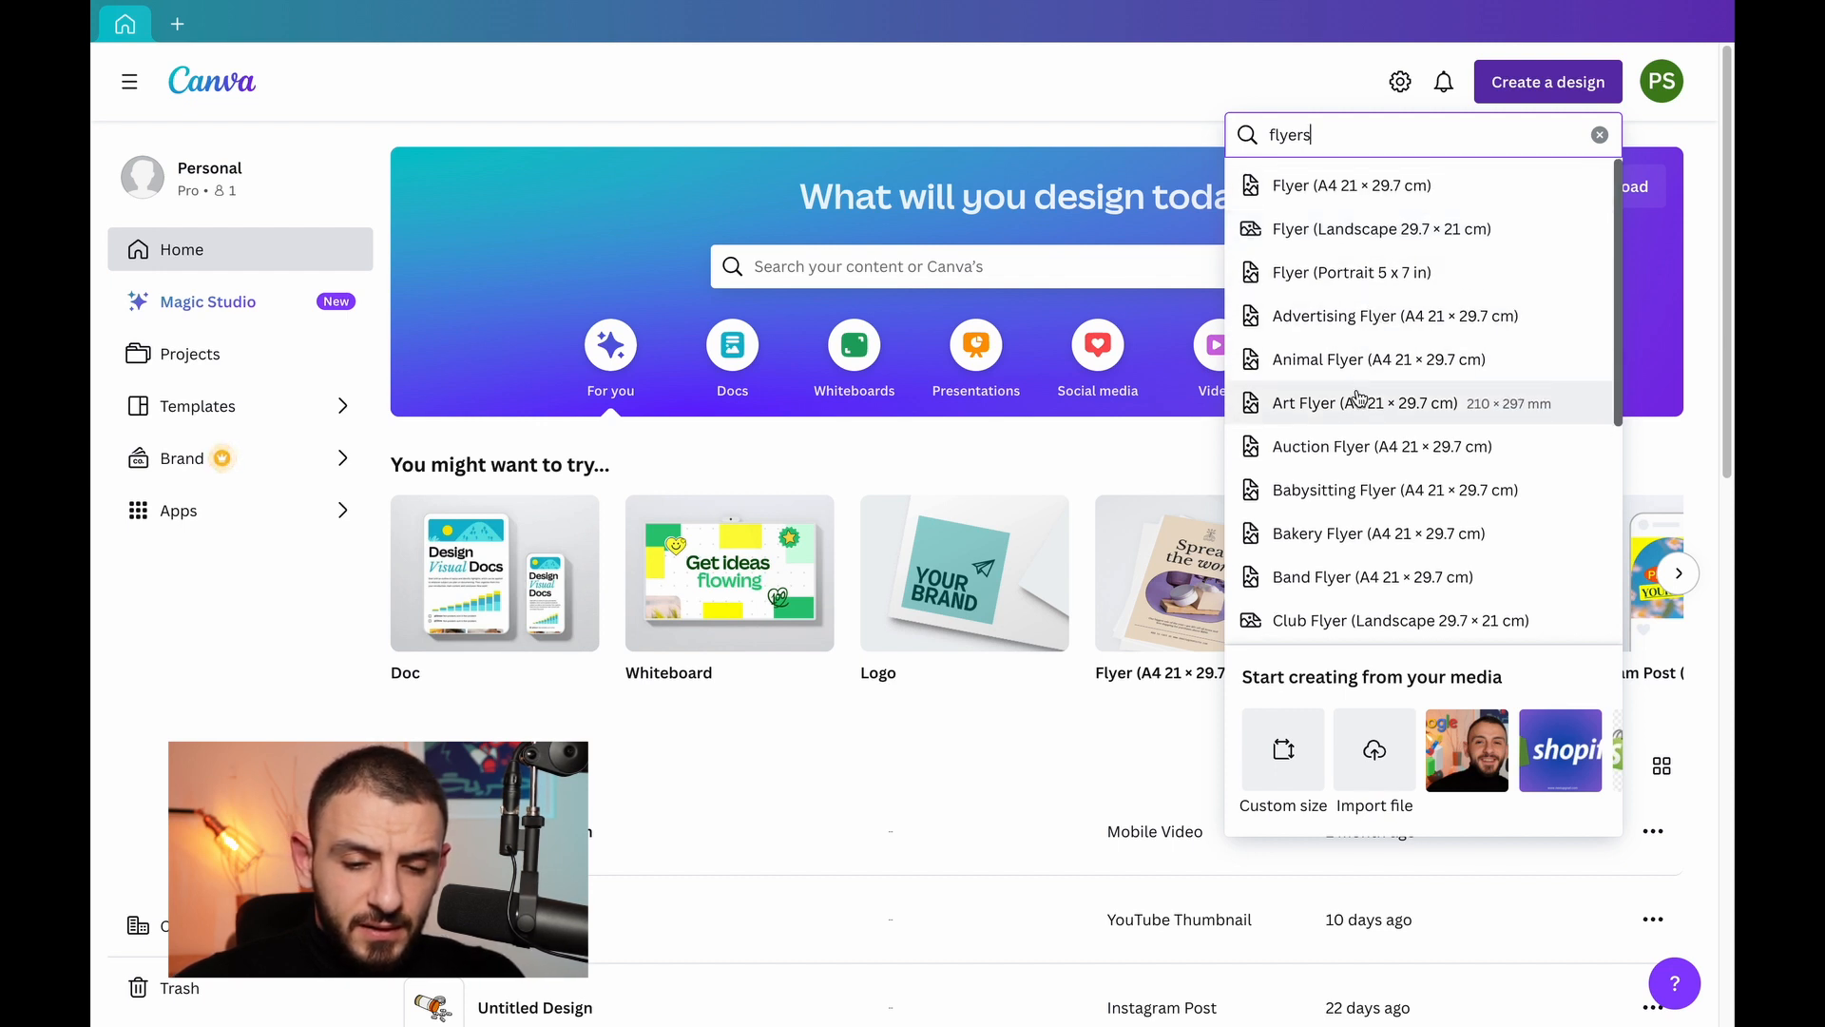
scroll(1359, 399, down, 5)
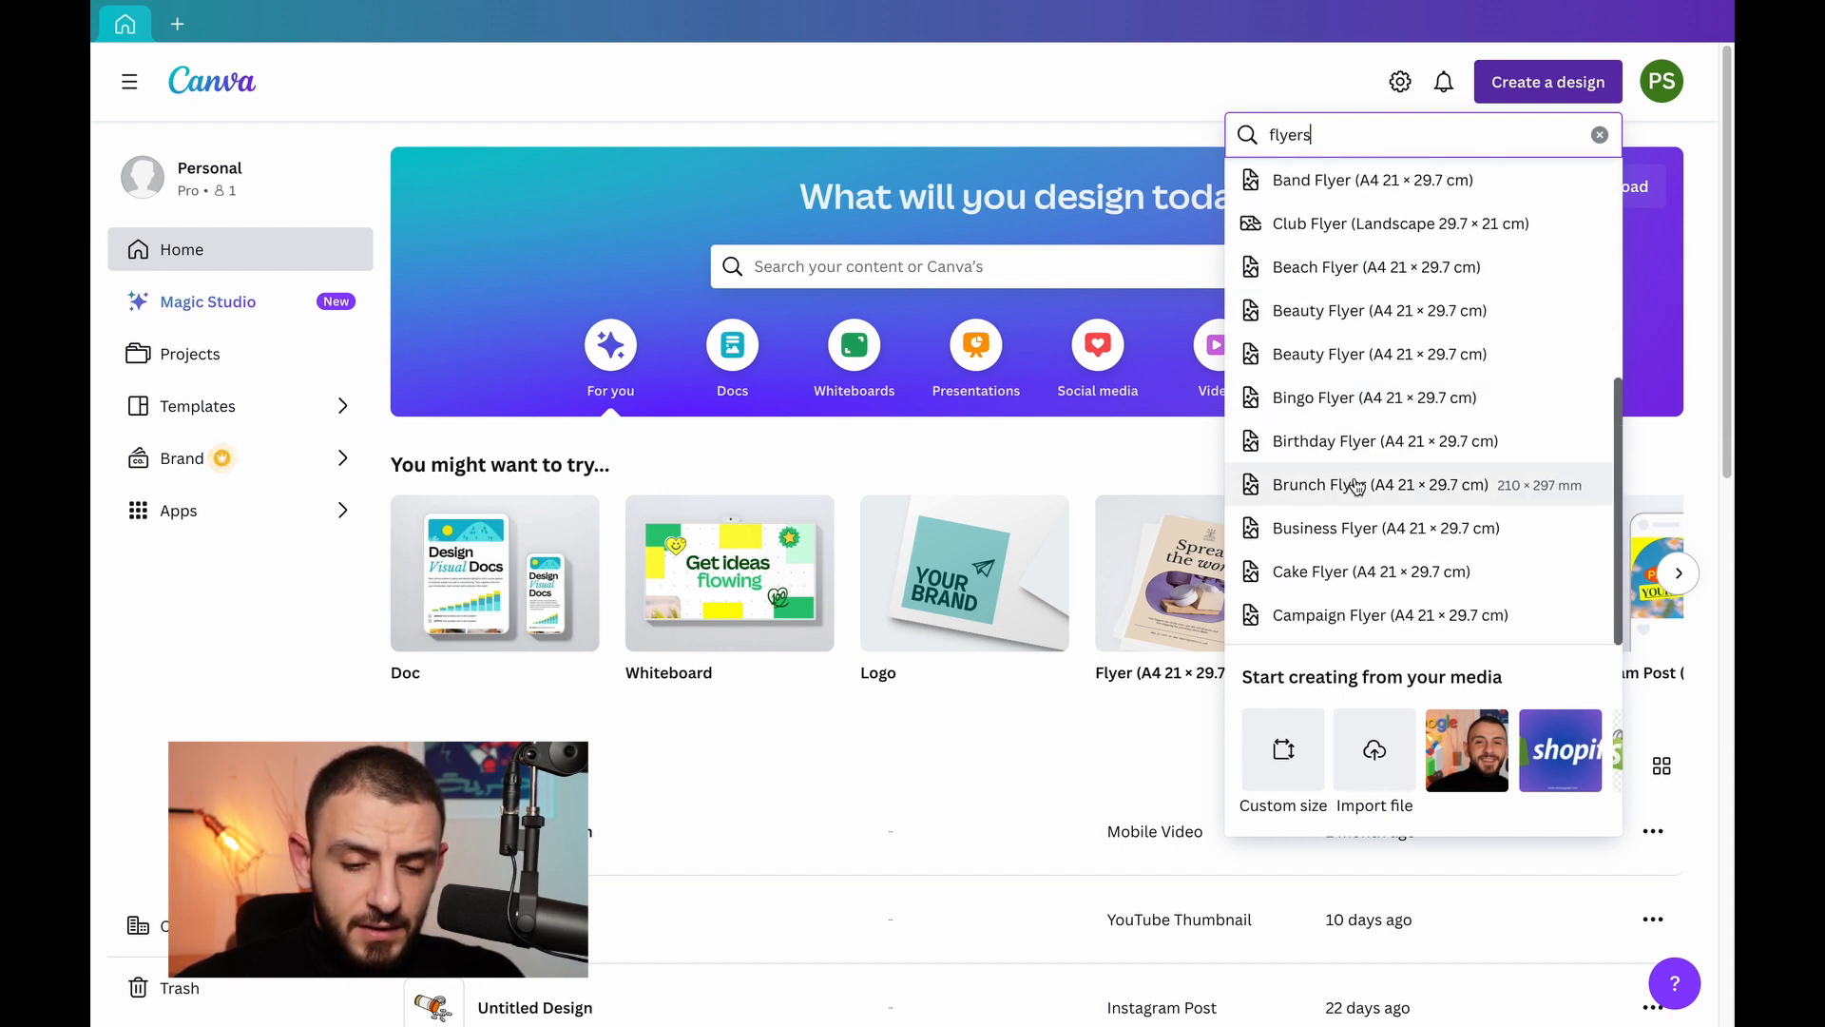
scroll(1357, 487, up, 5)
scroll(1383, 392, down, 3)
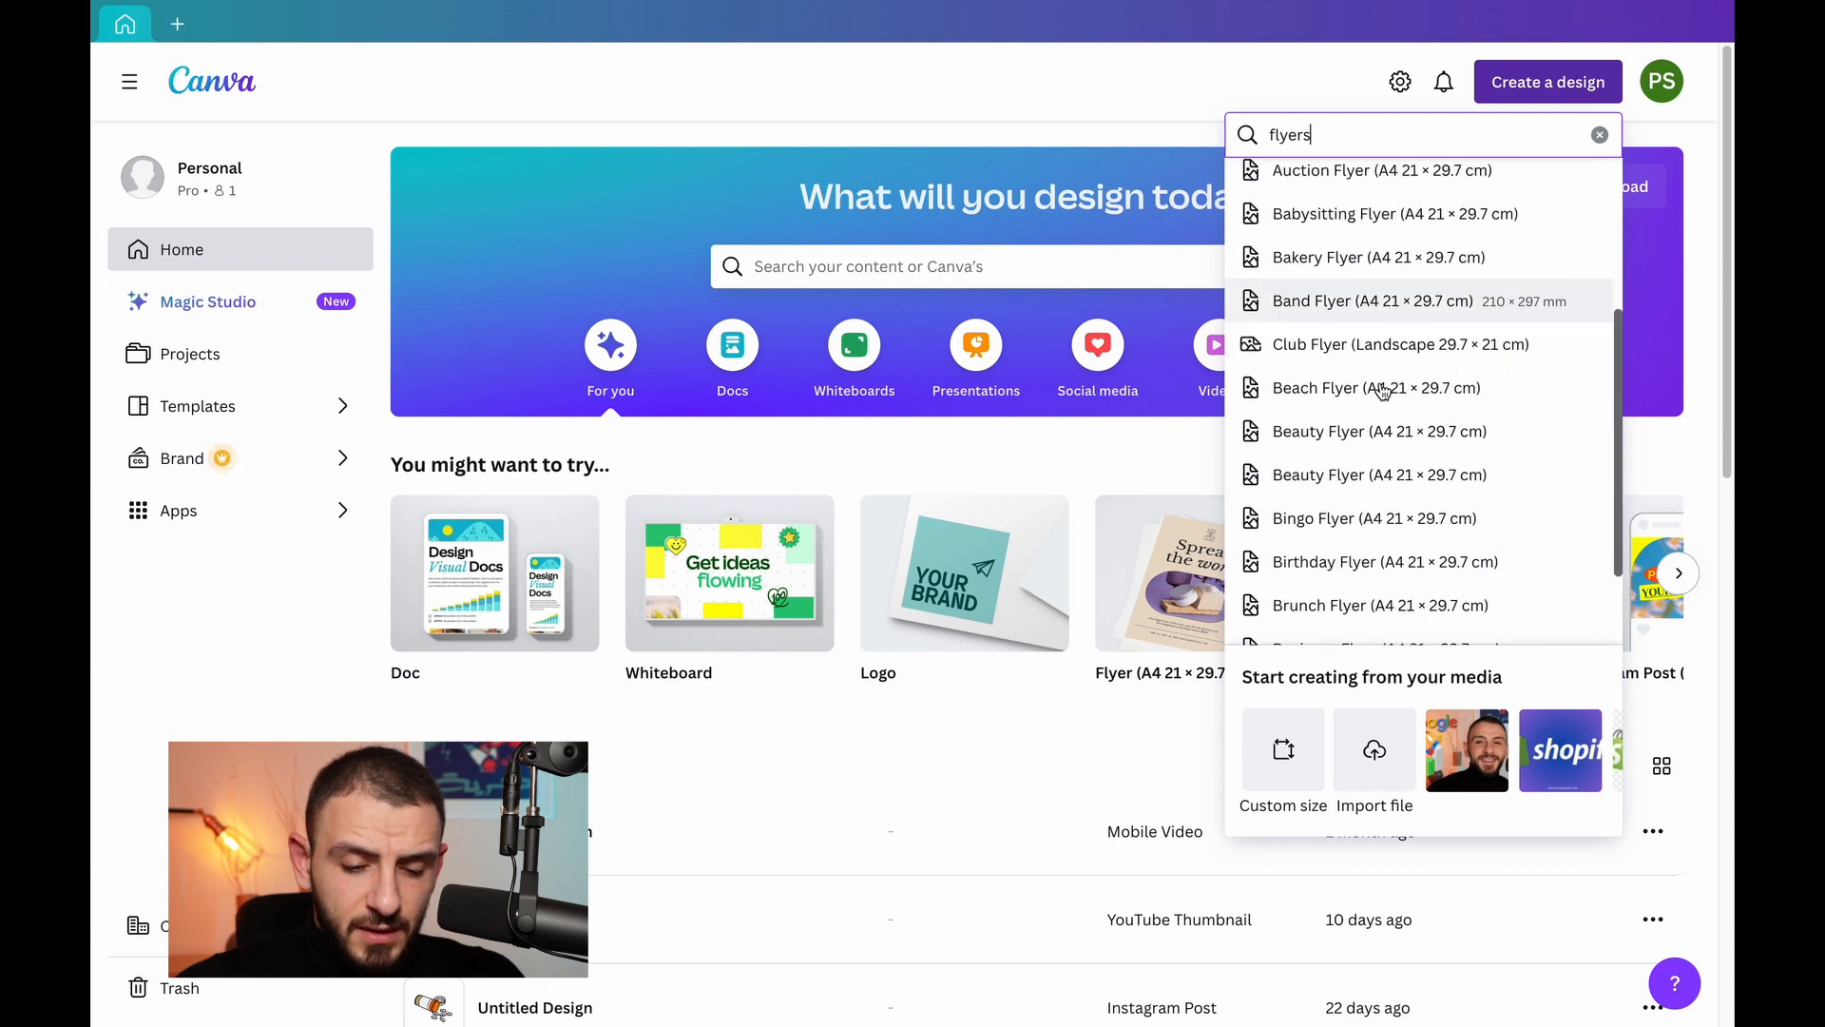
scroll(1383, 390, down, 1)
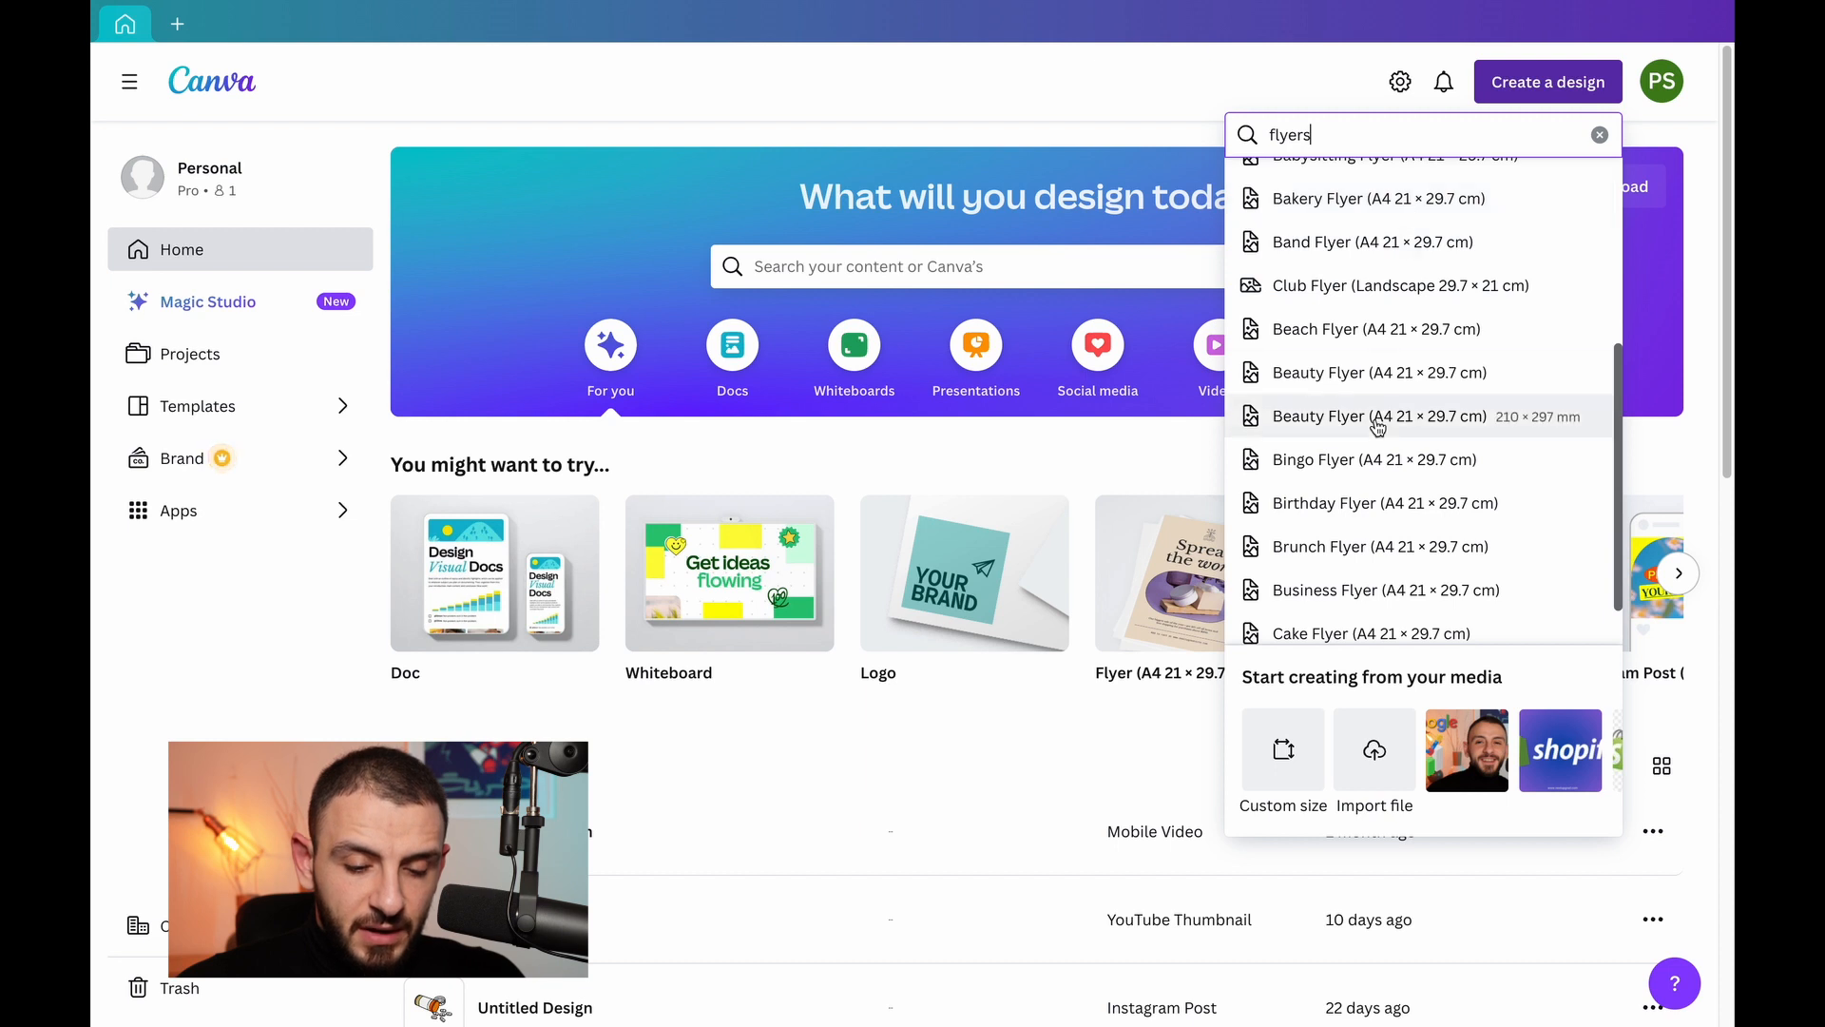
scroll(1378, 428, down, 1)
scroll(1377, 428, up, 5)
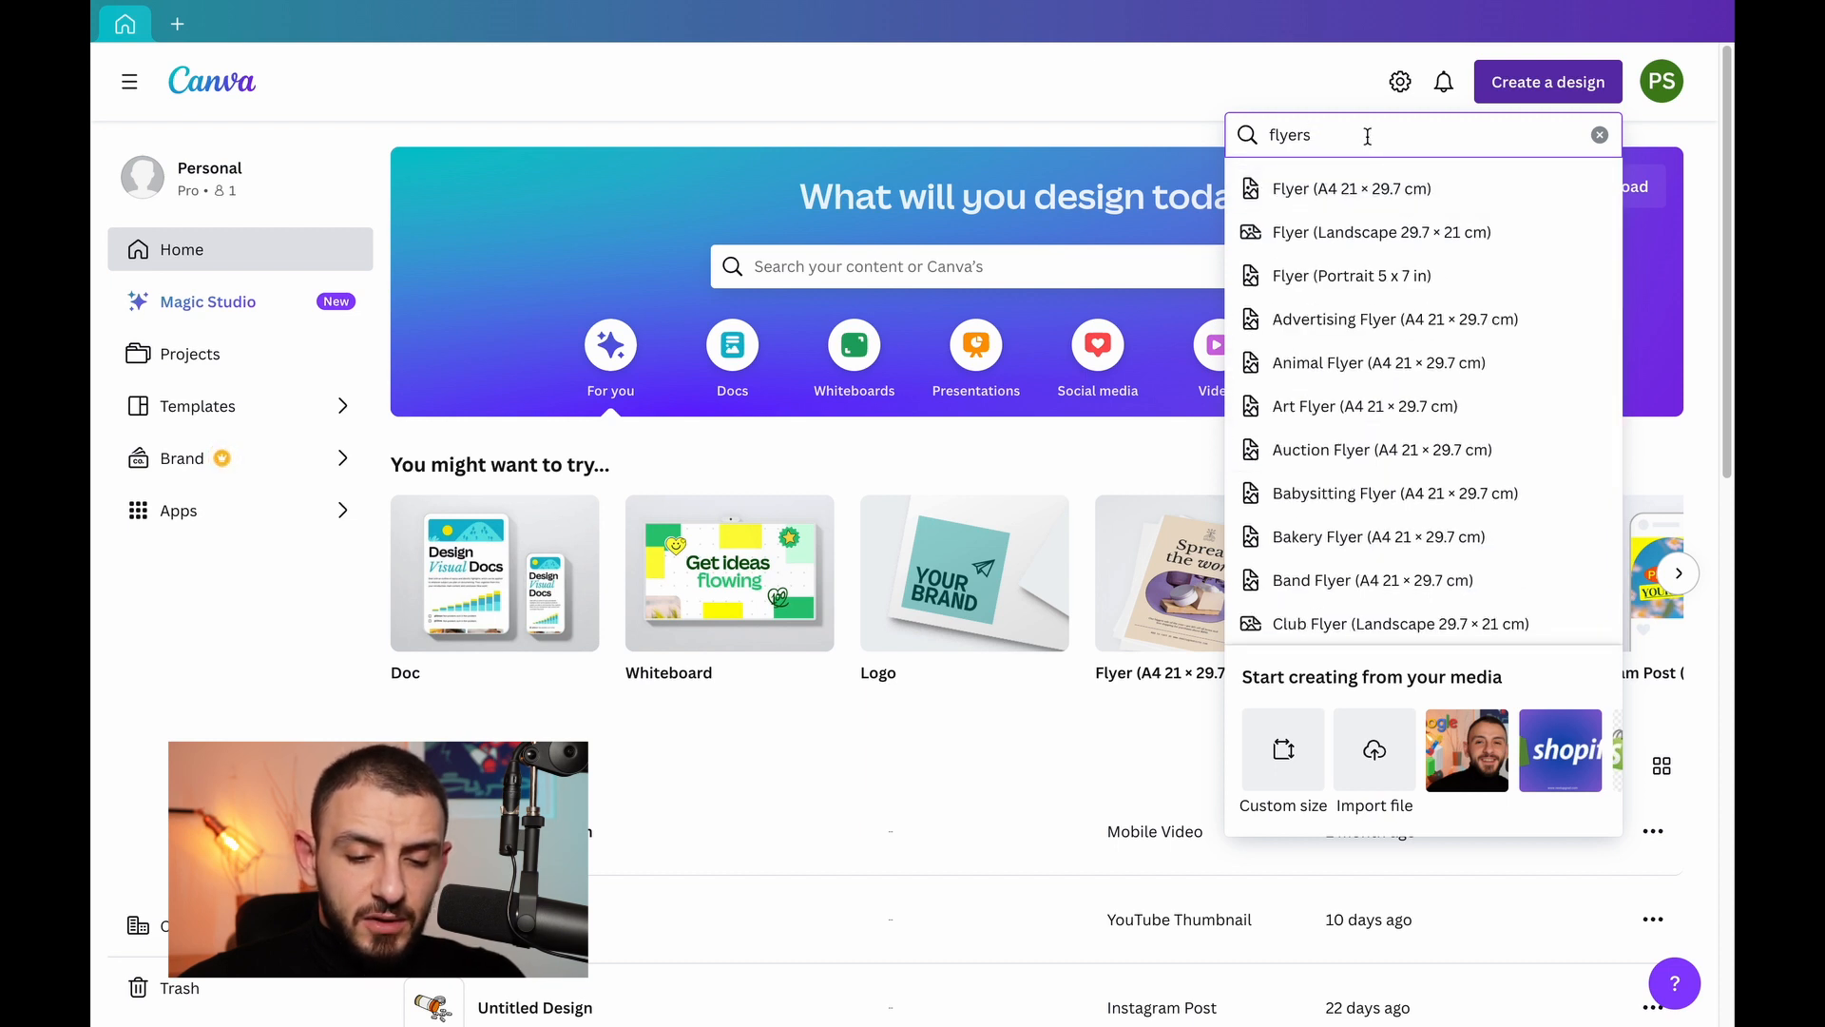
click(1356, 194)
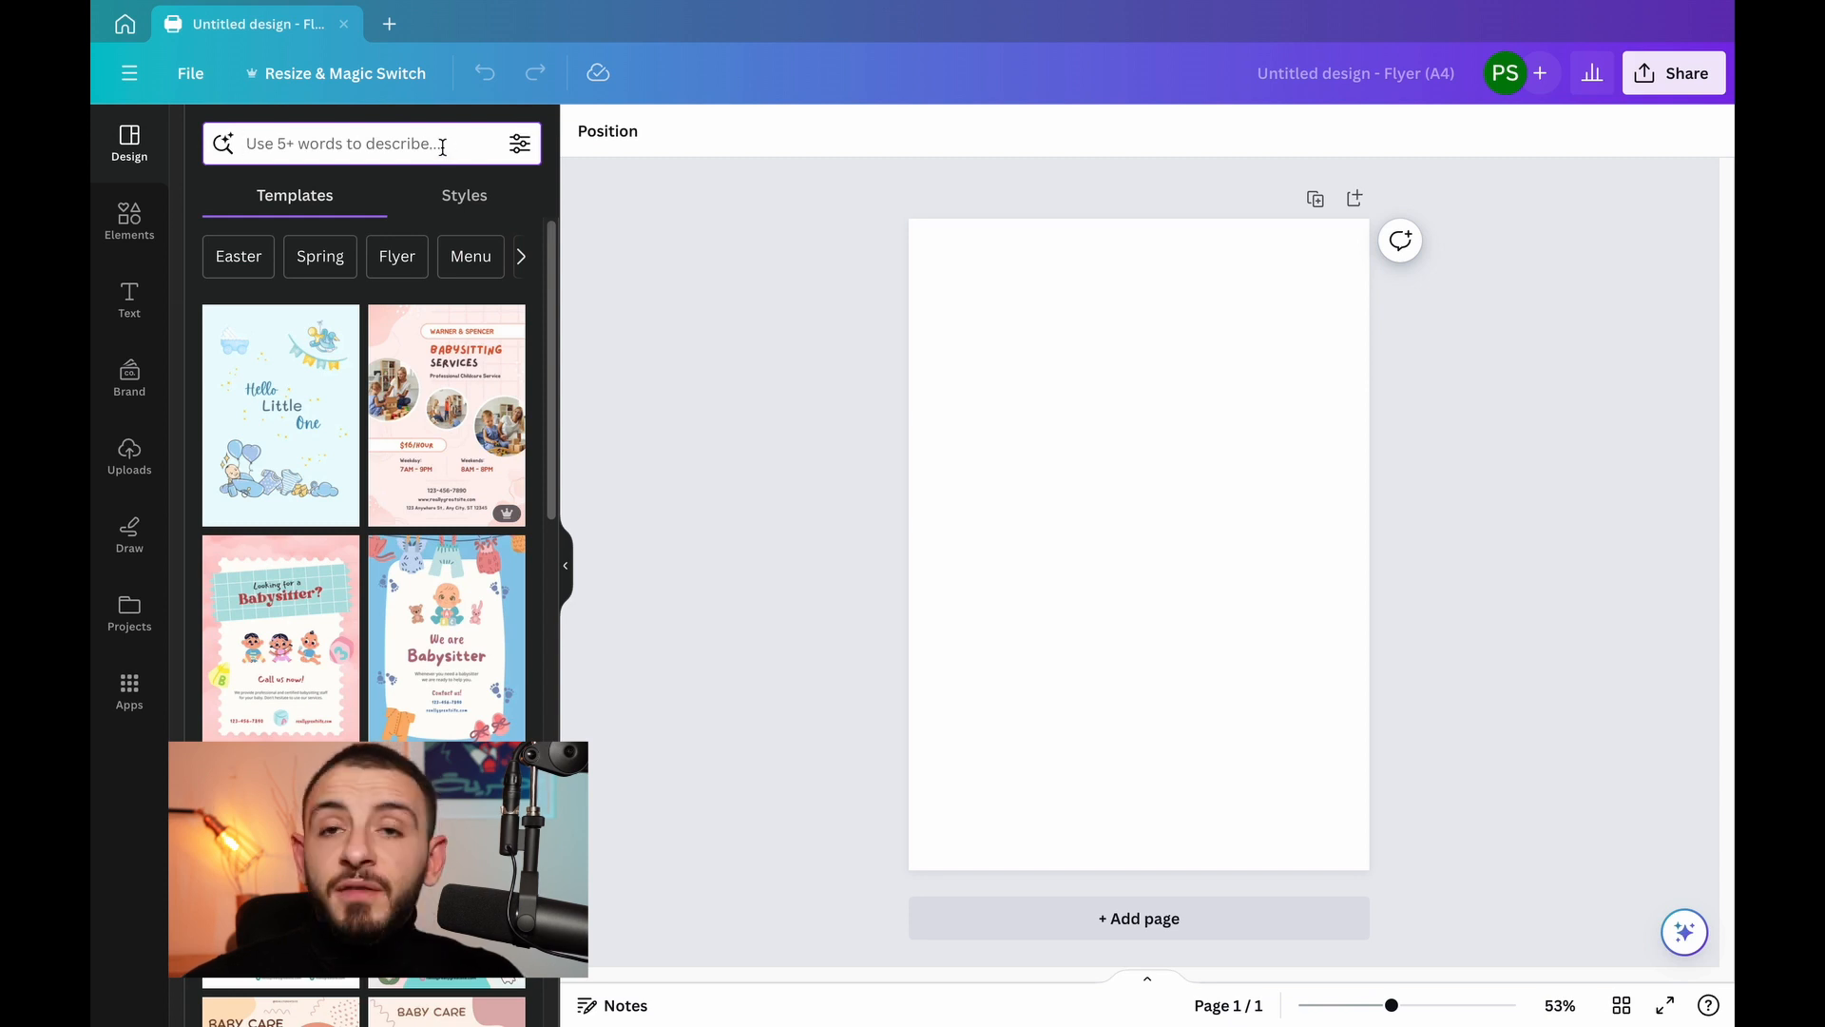
- Search the flyer templates for "baby shower girl"
text(bay)
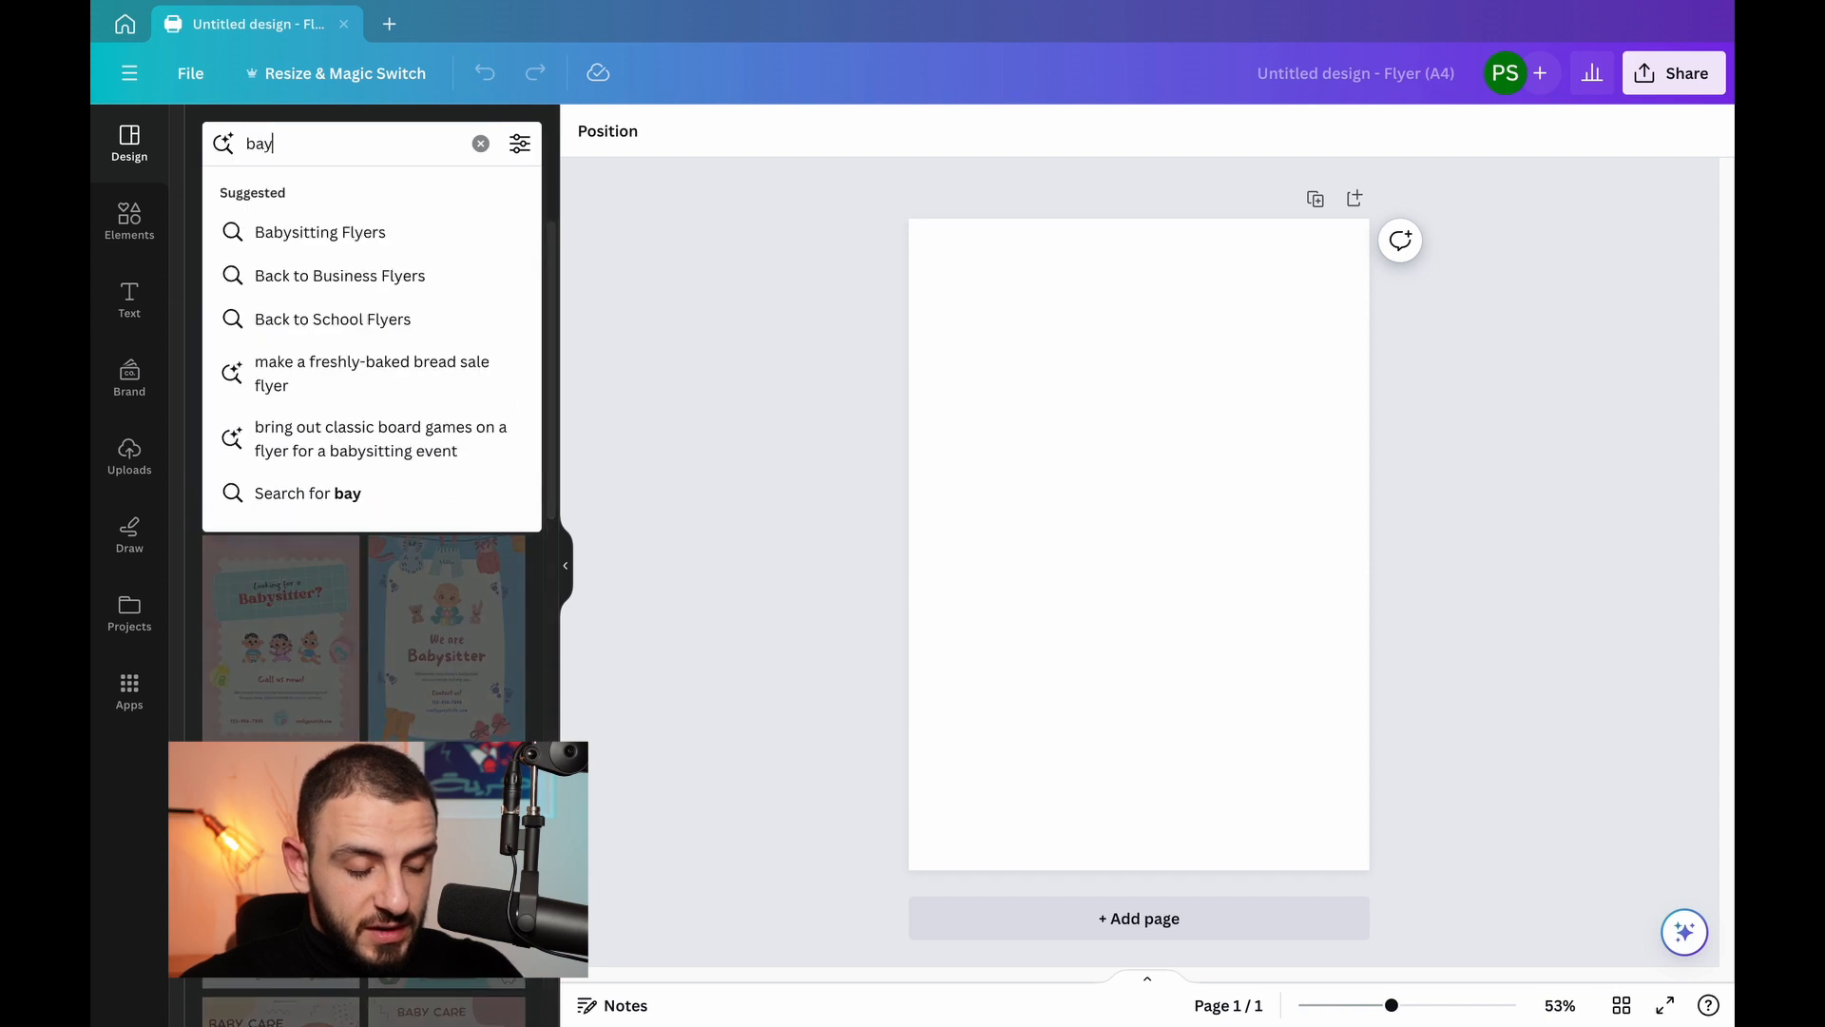
key(BackSpace)
text(by shower)
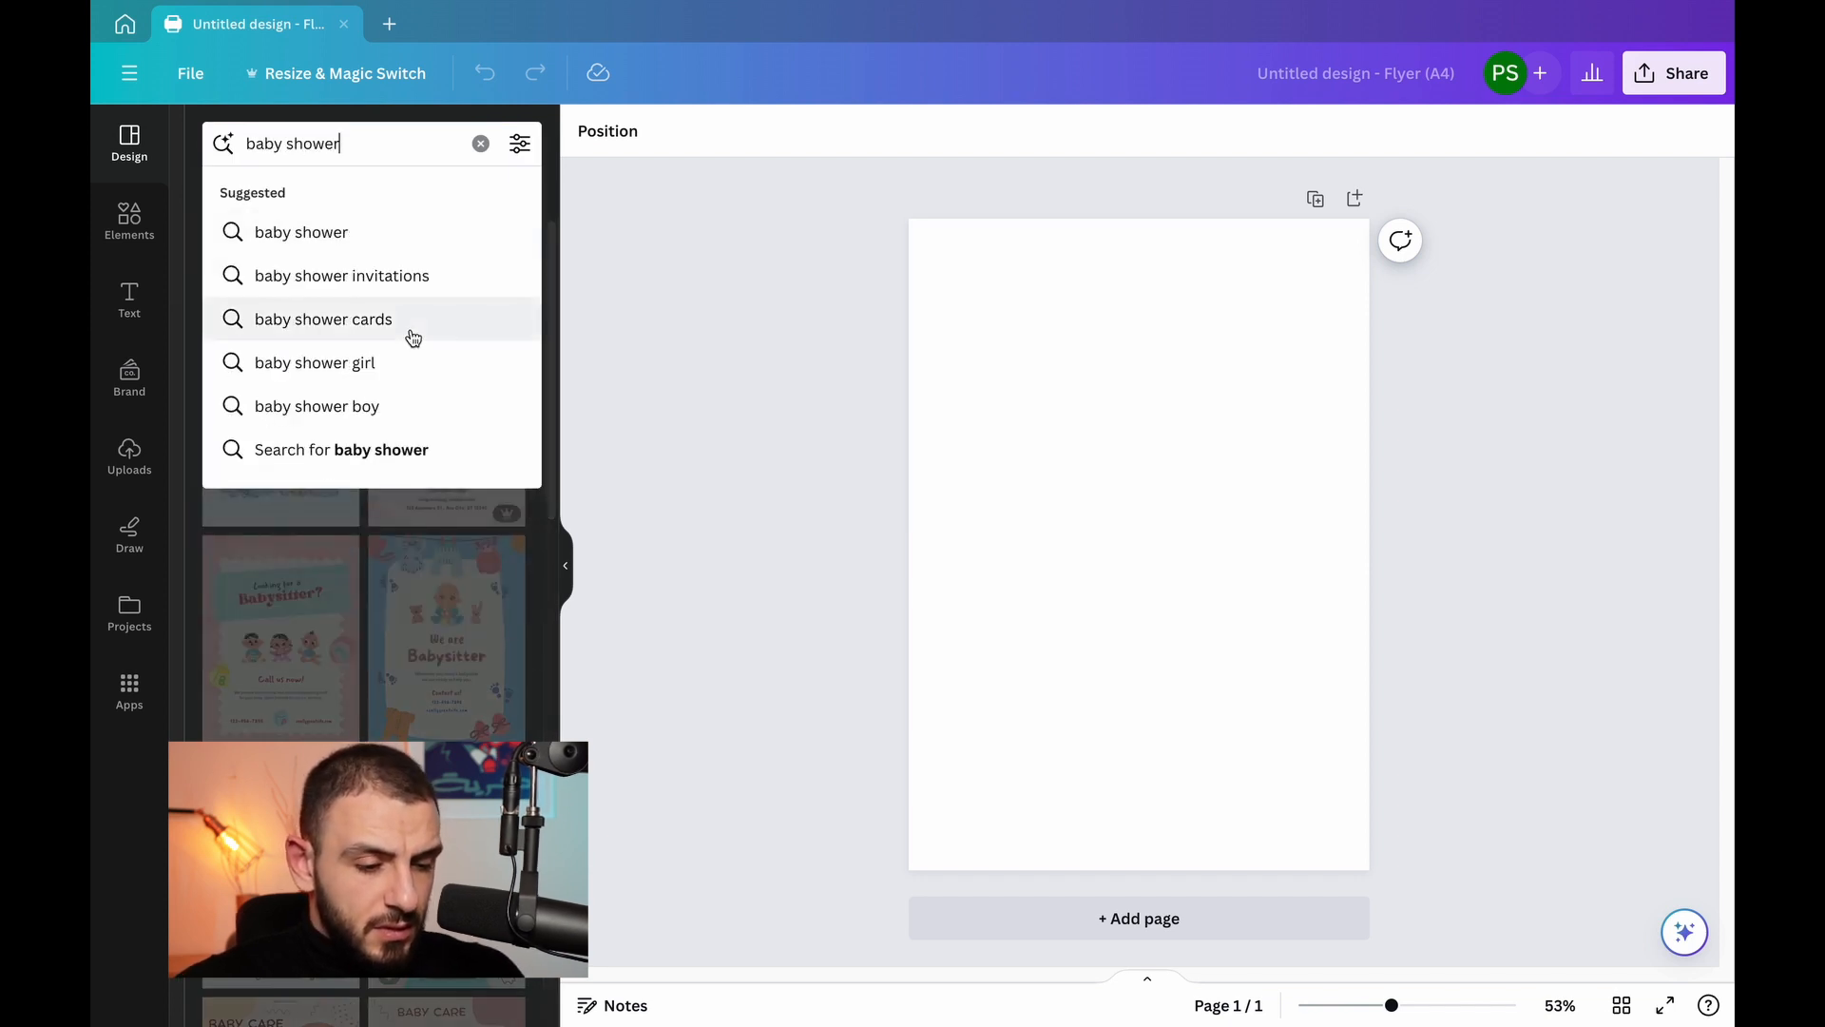
click(413, 367)
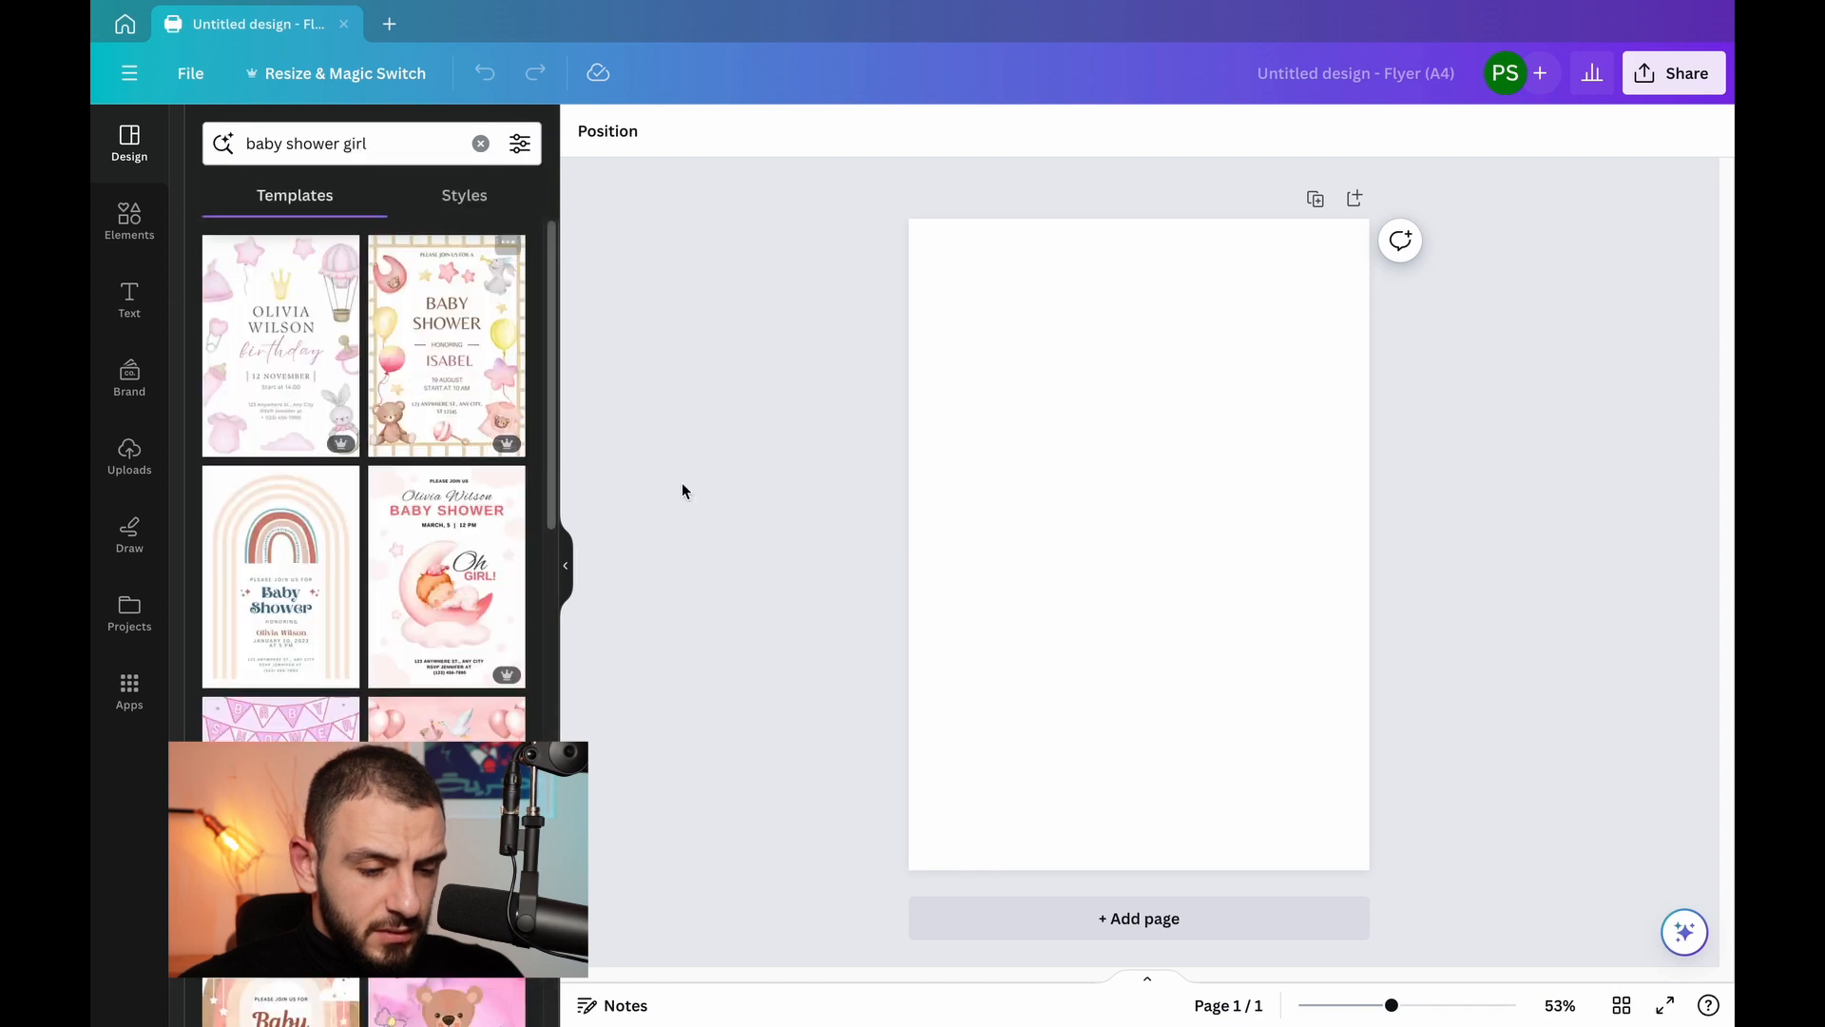
- Browse the baby shower templates and apply the Pink And Brown Modern Illustration Baby Shower Flyer to the page
scroll(288, 335, down, 1)
scroll(288, 335, down, 10)
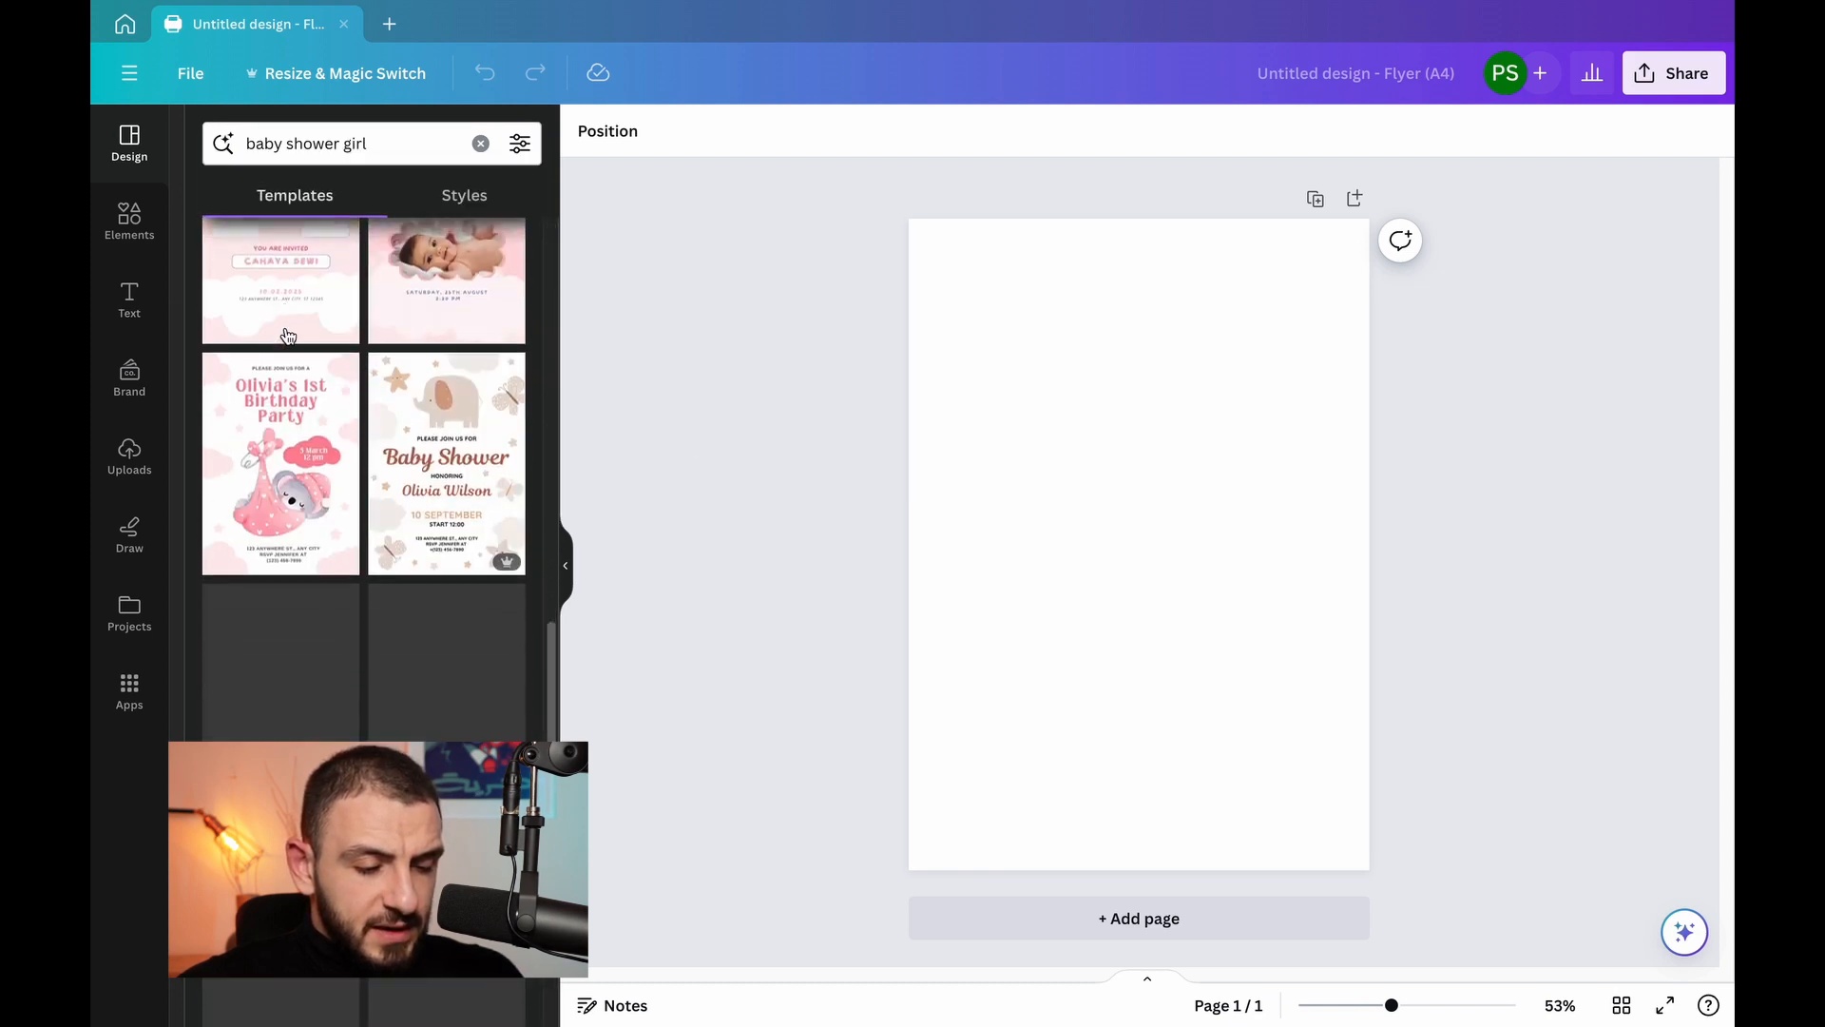
scroll(288, 335, up, 7)
scroll(288, 335, up, 3)
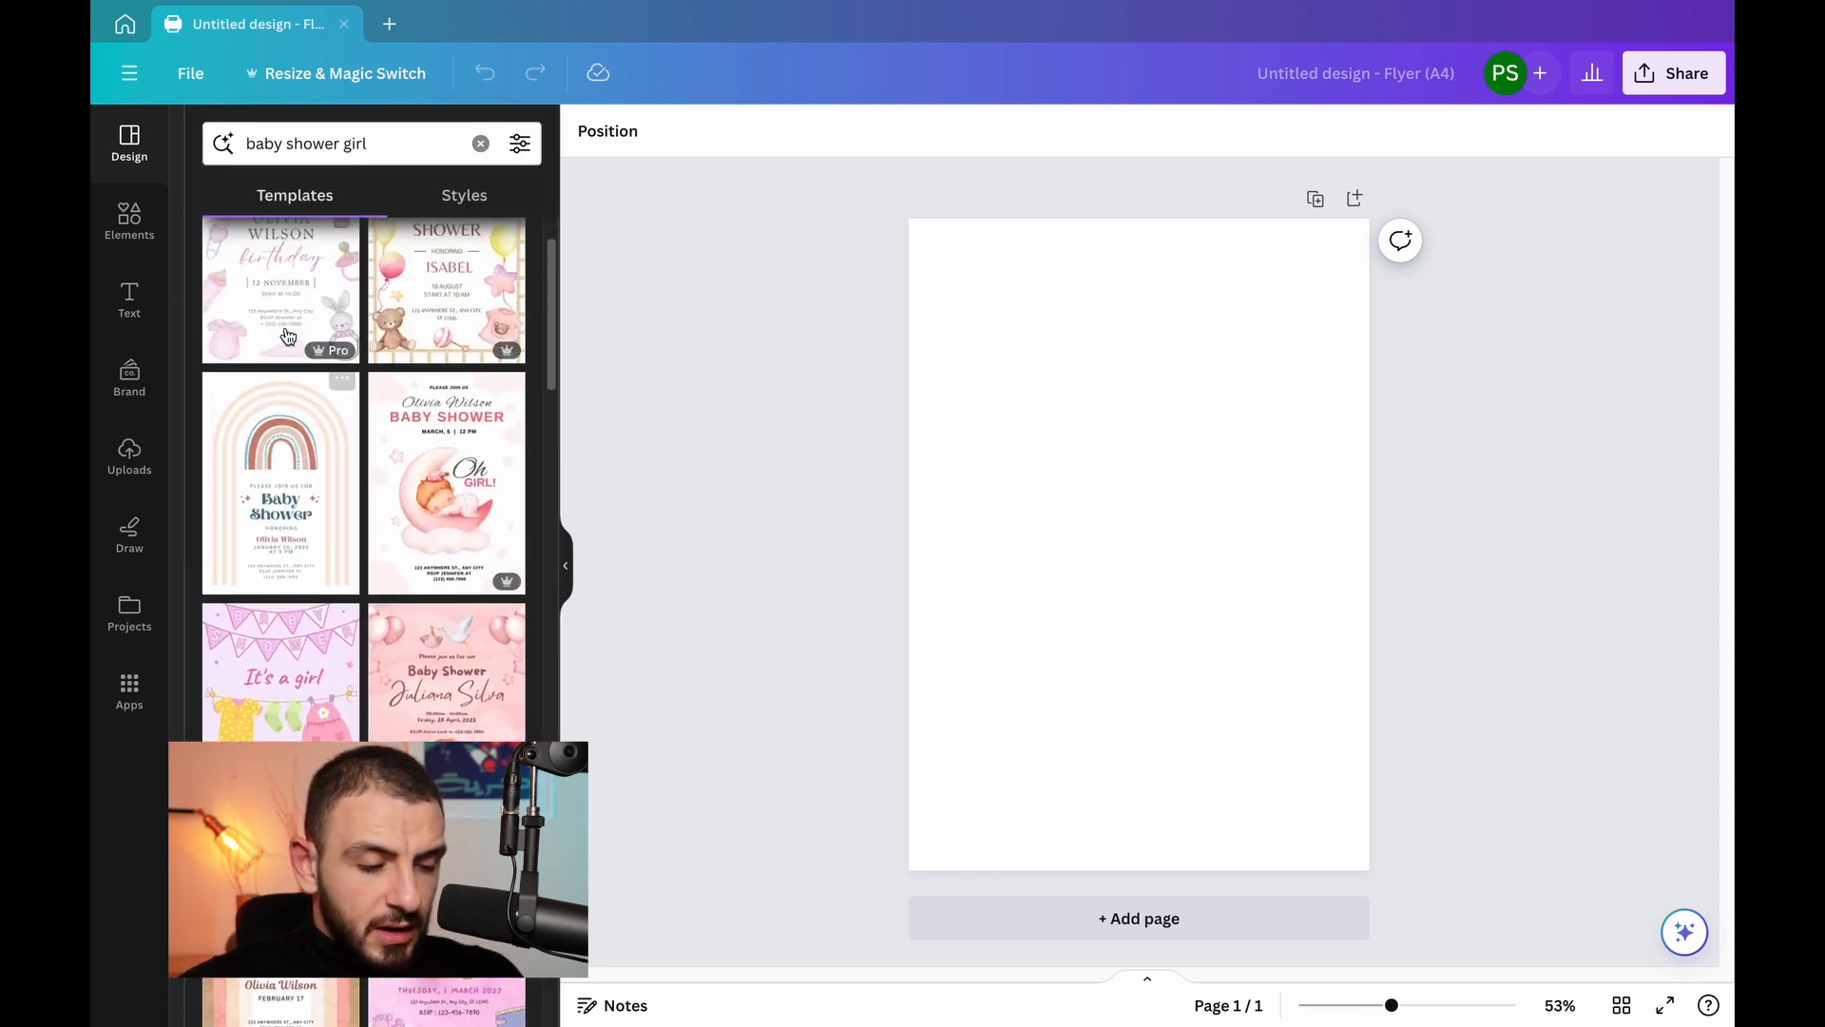
scroll(288, 334, down, 3)
click(419, 359)
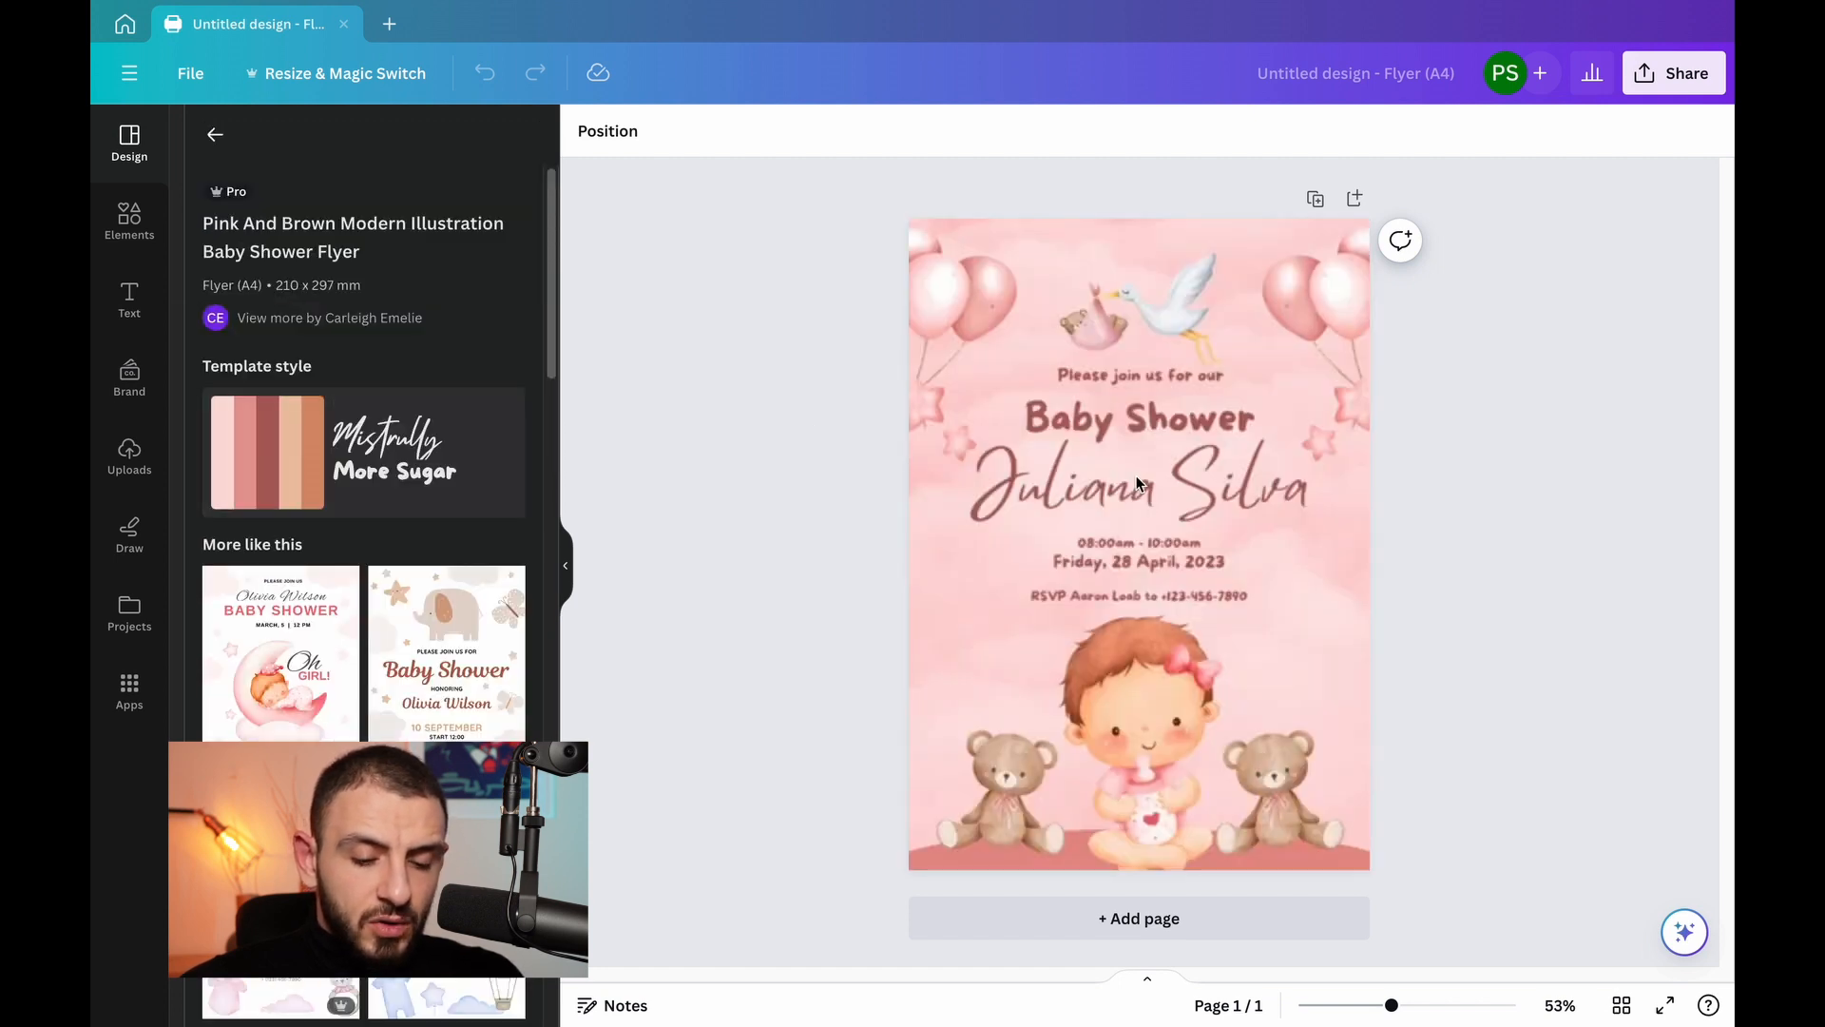
- Replace the name in the large script line under the Baby Shower heading with a new name
click(907, 505)
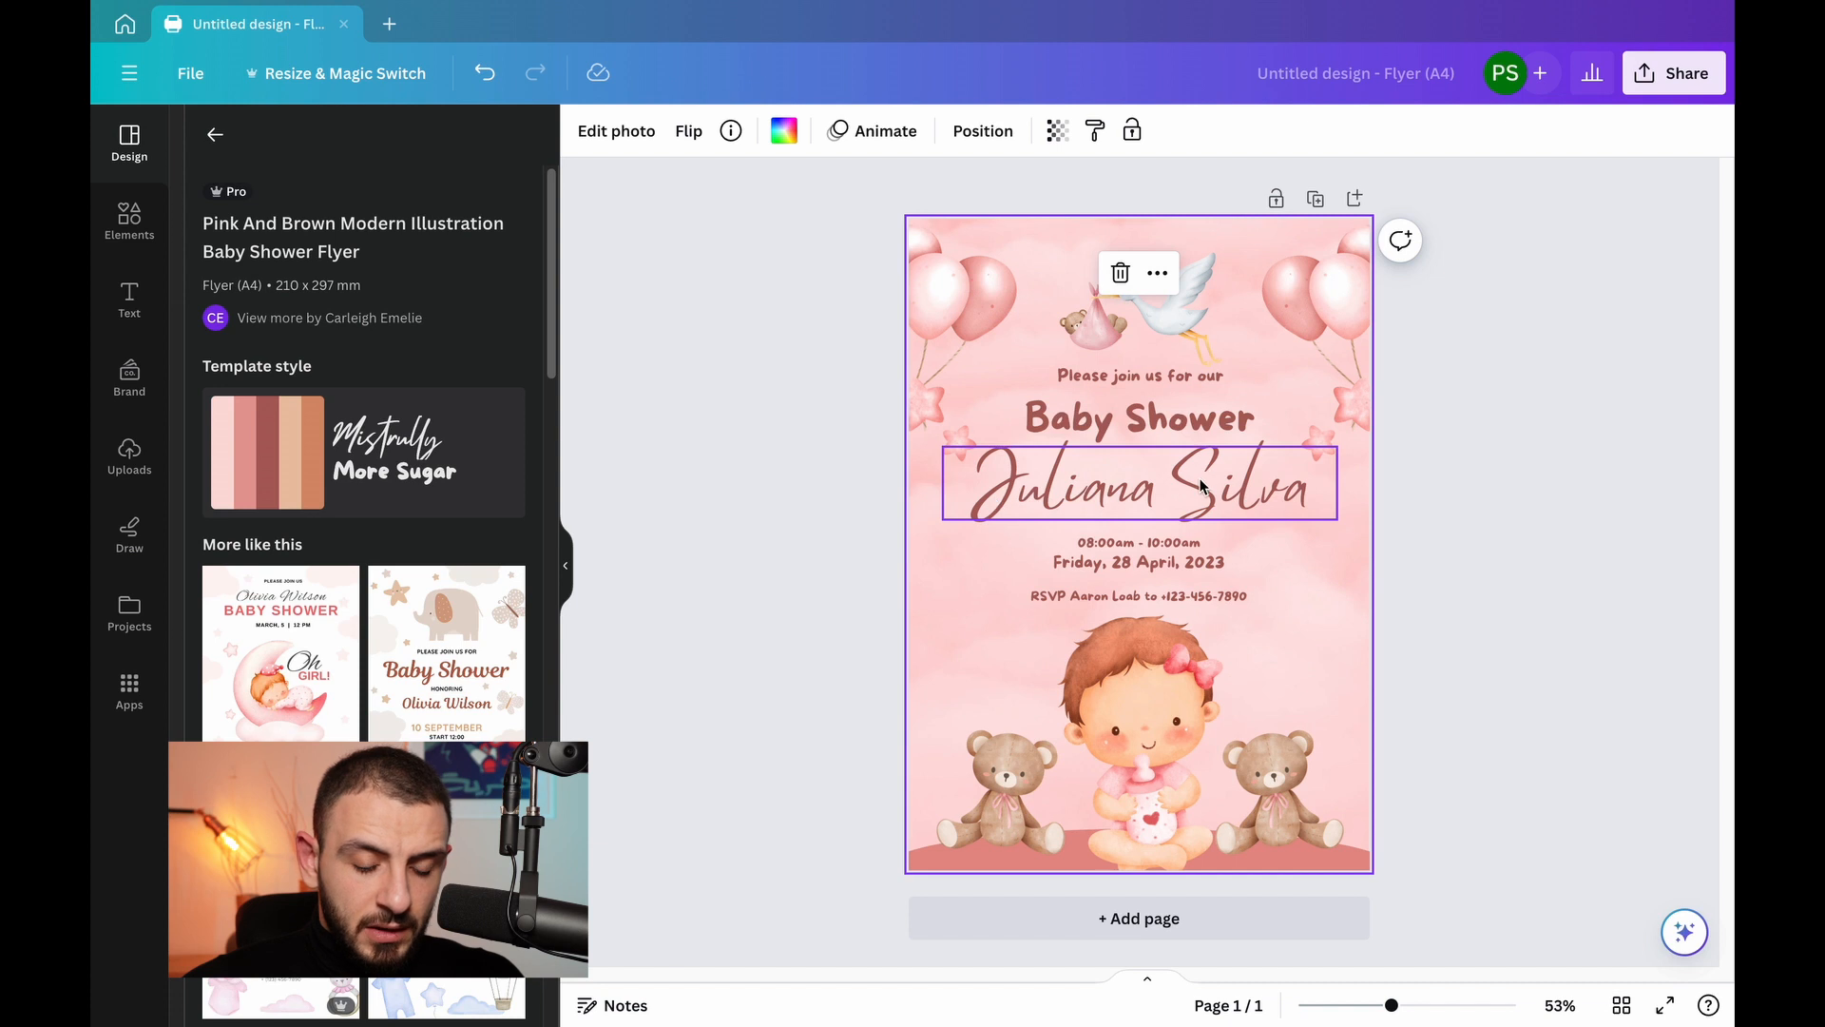
click(1201, 487)
double_click(1223, 483)
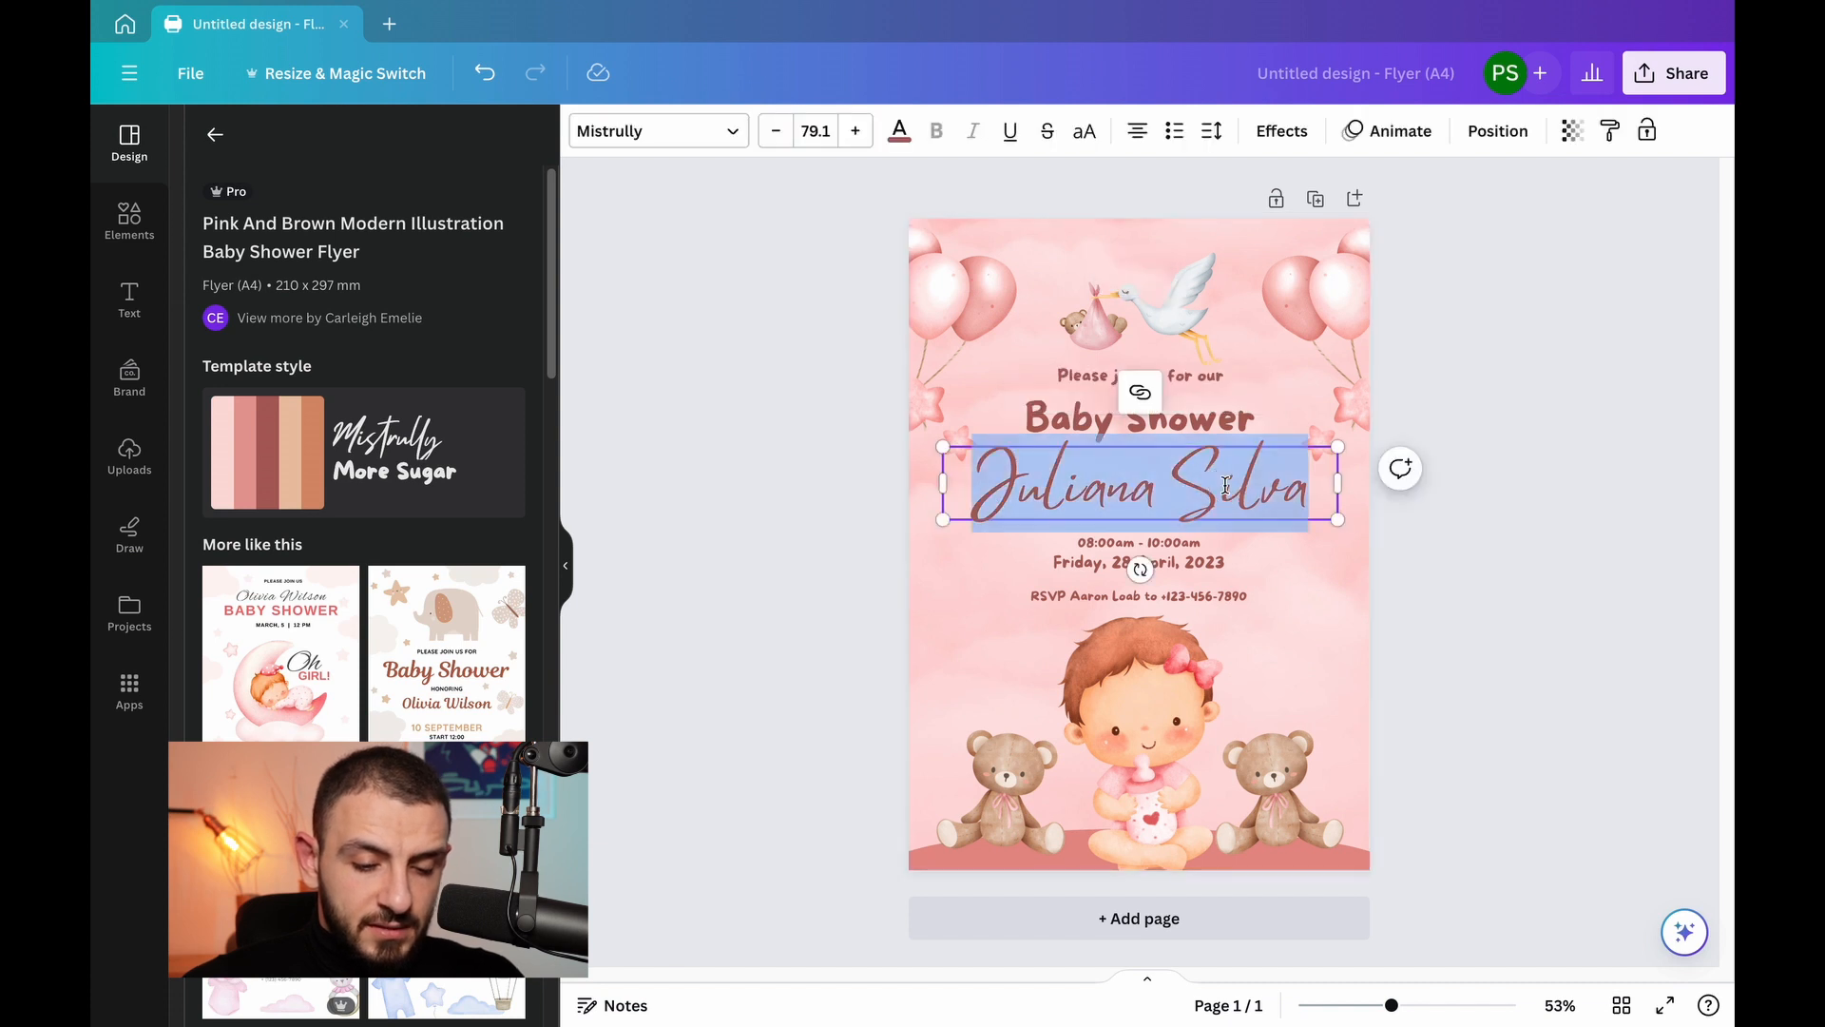
text(teekayy)
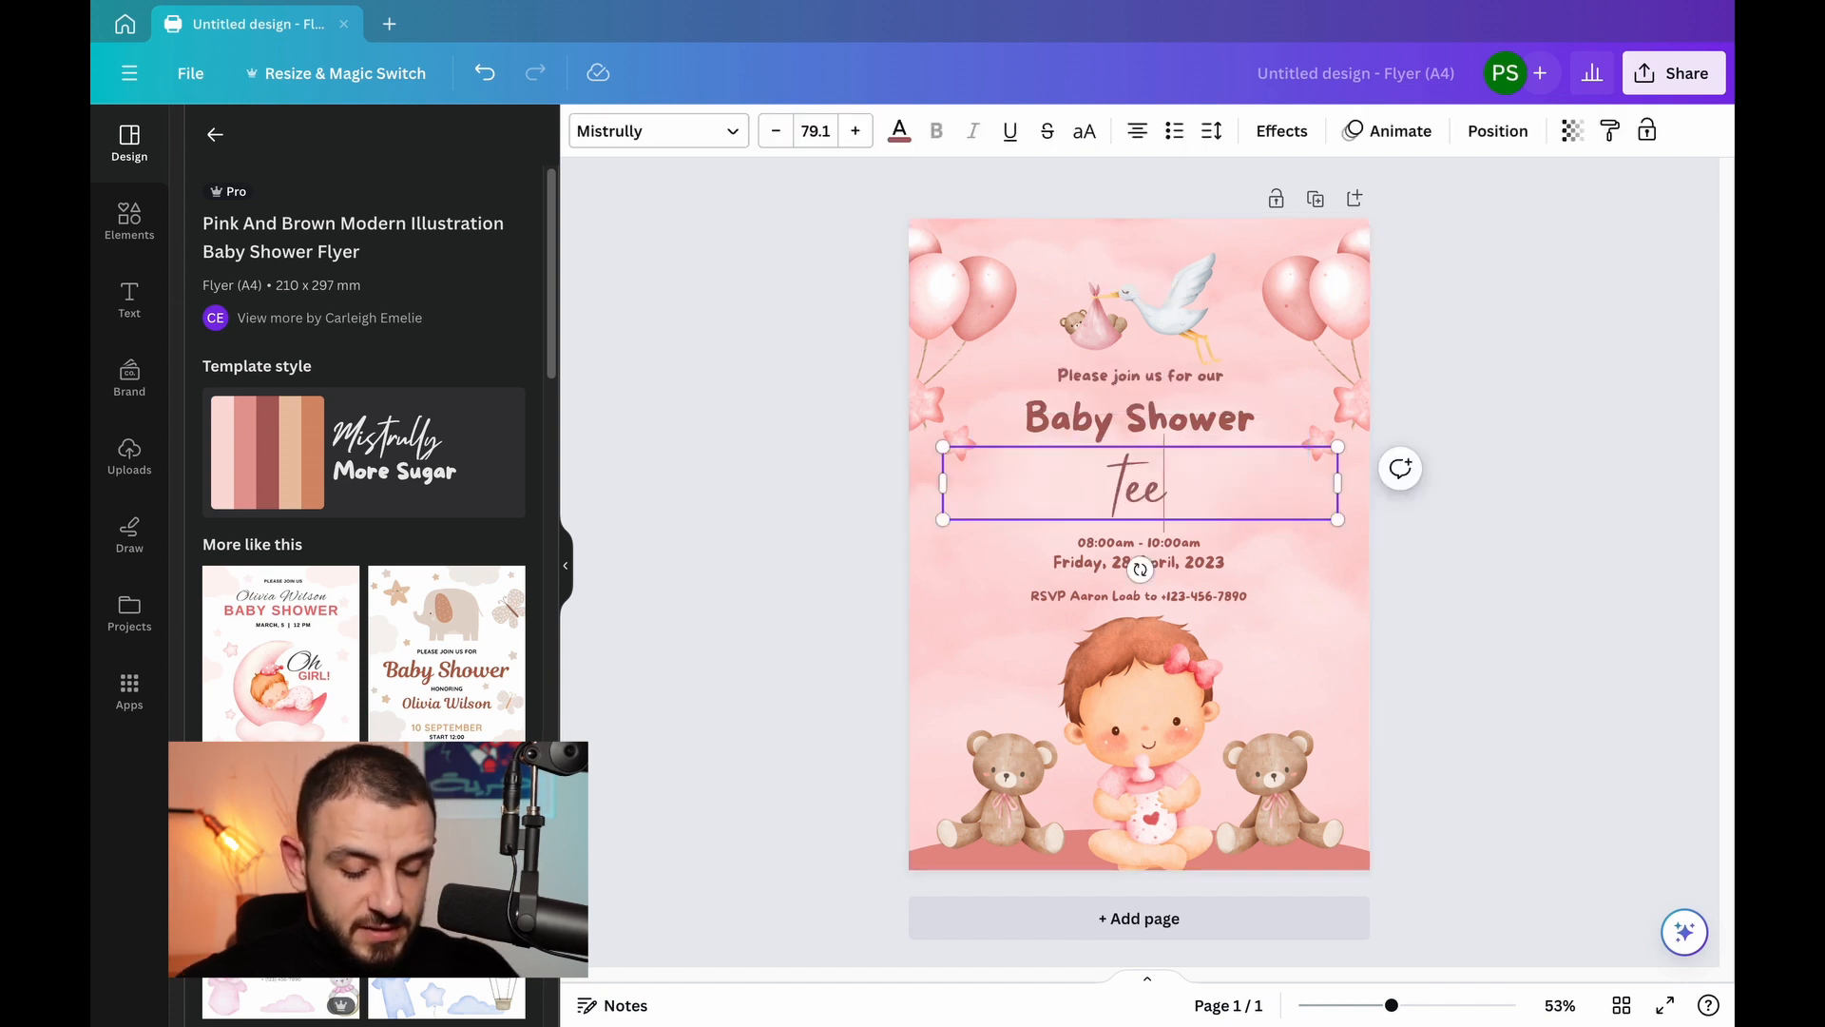
click(1707, 537)
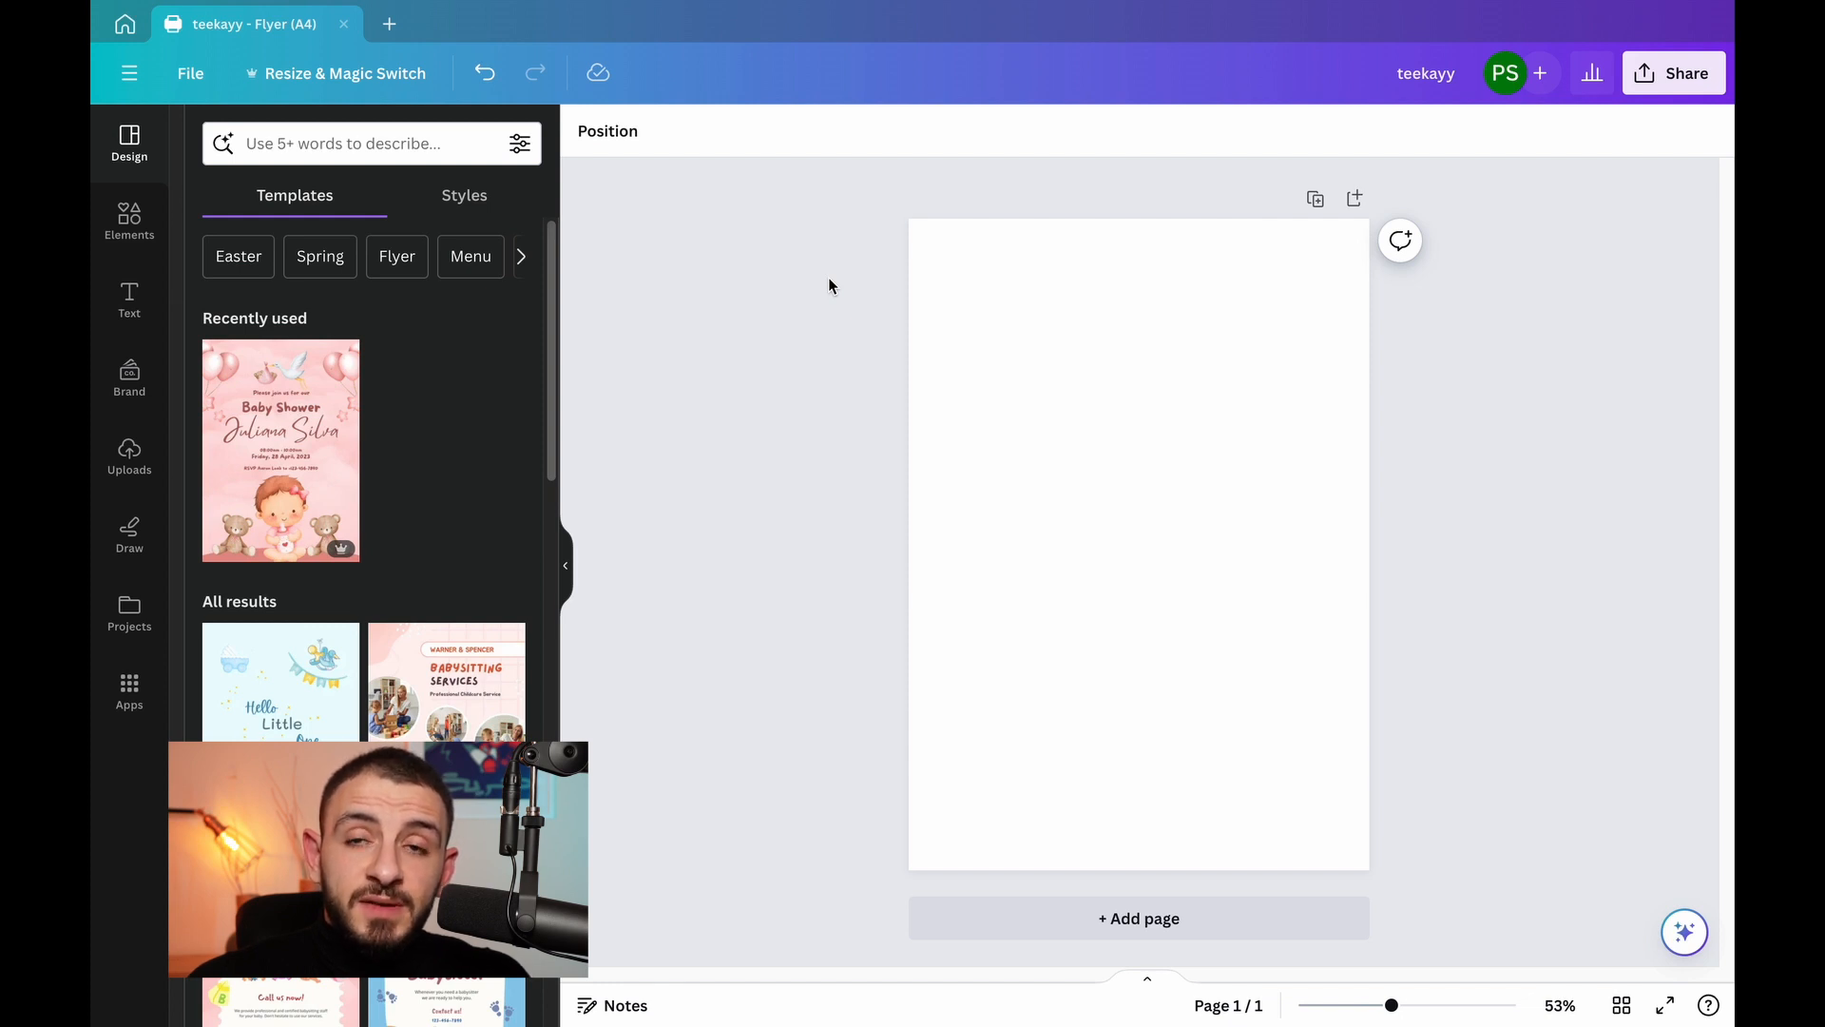
- Fill the blank flyer page's background with the purple-to-black gradient from the Brand Kit color palette
click(984, 336)
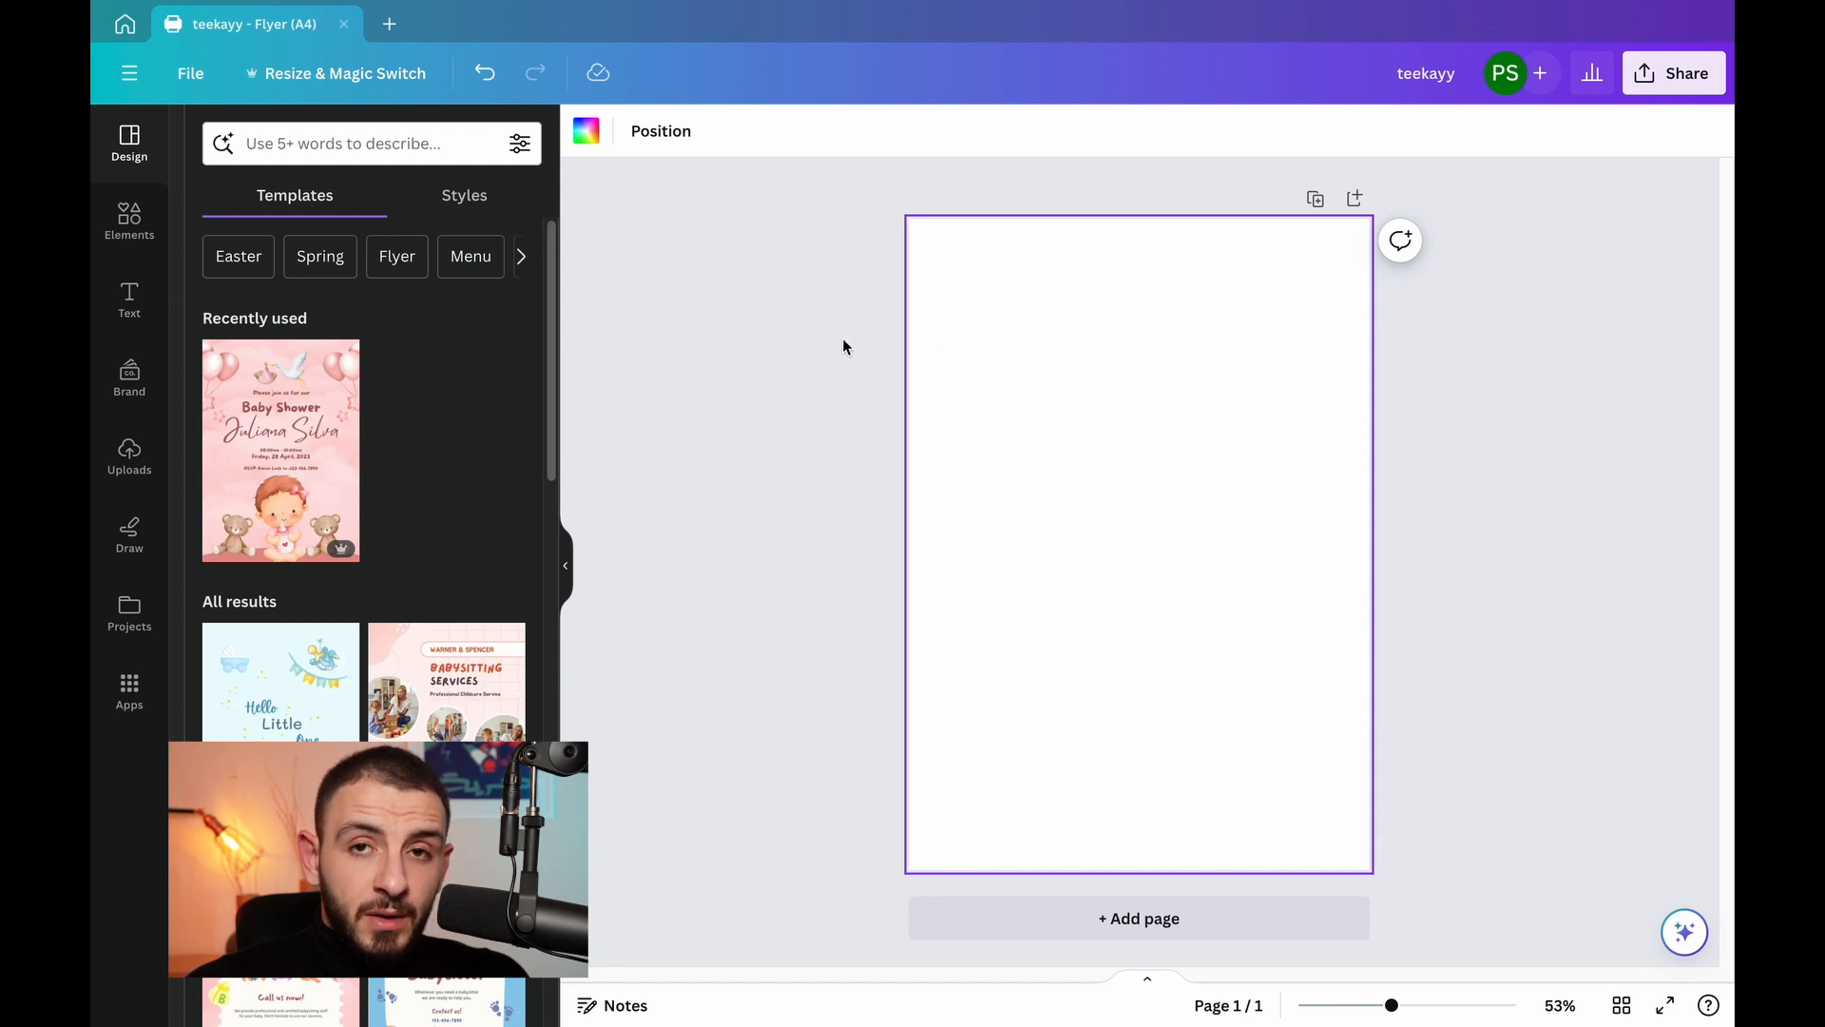
click(587, 132)
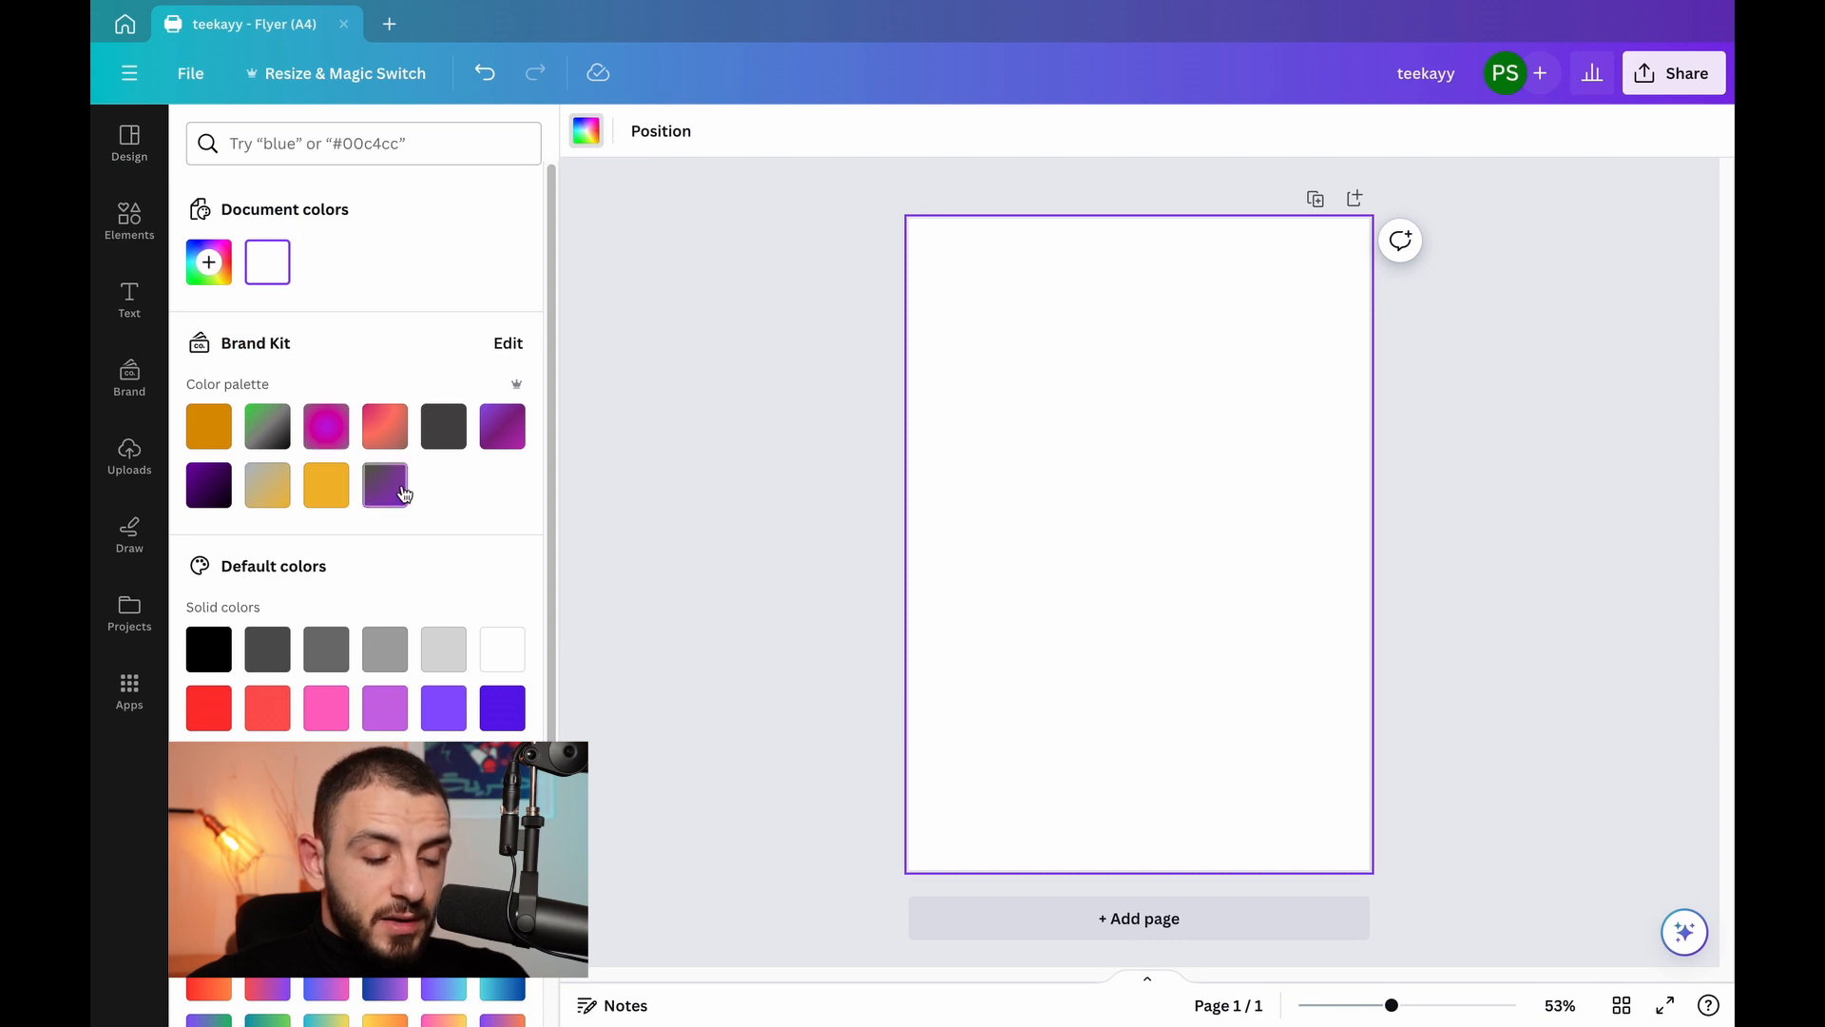
click(208, 486)
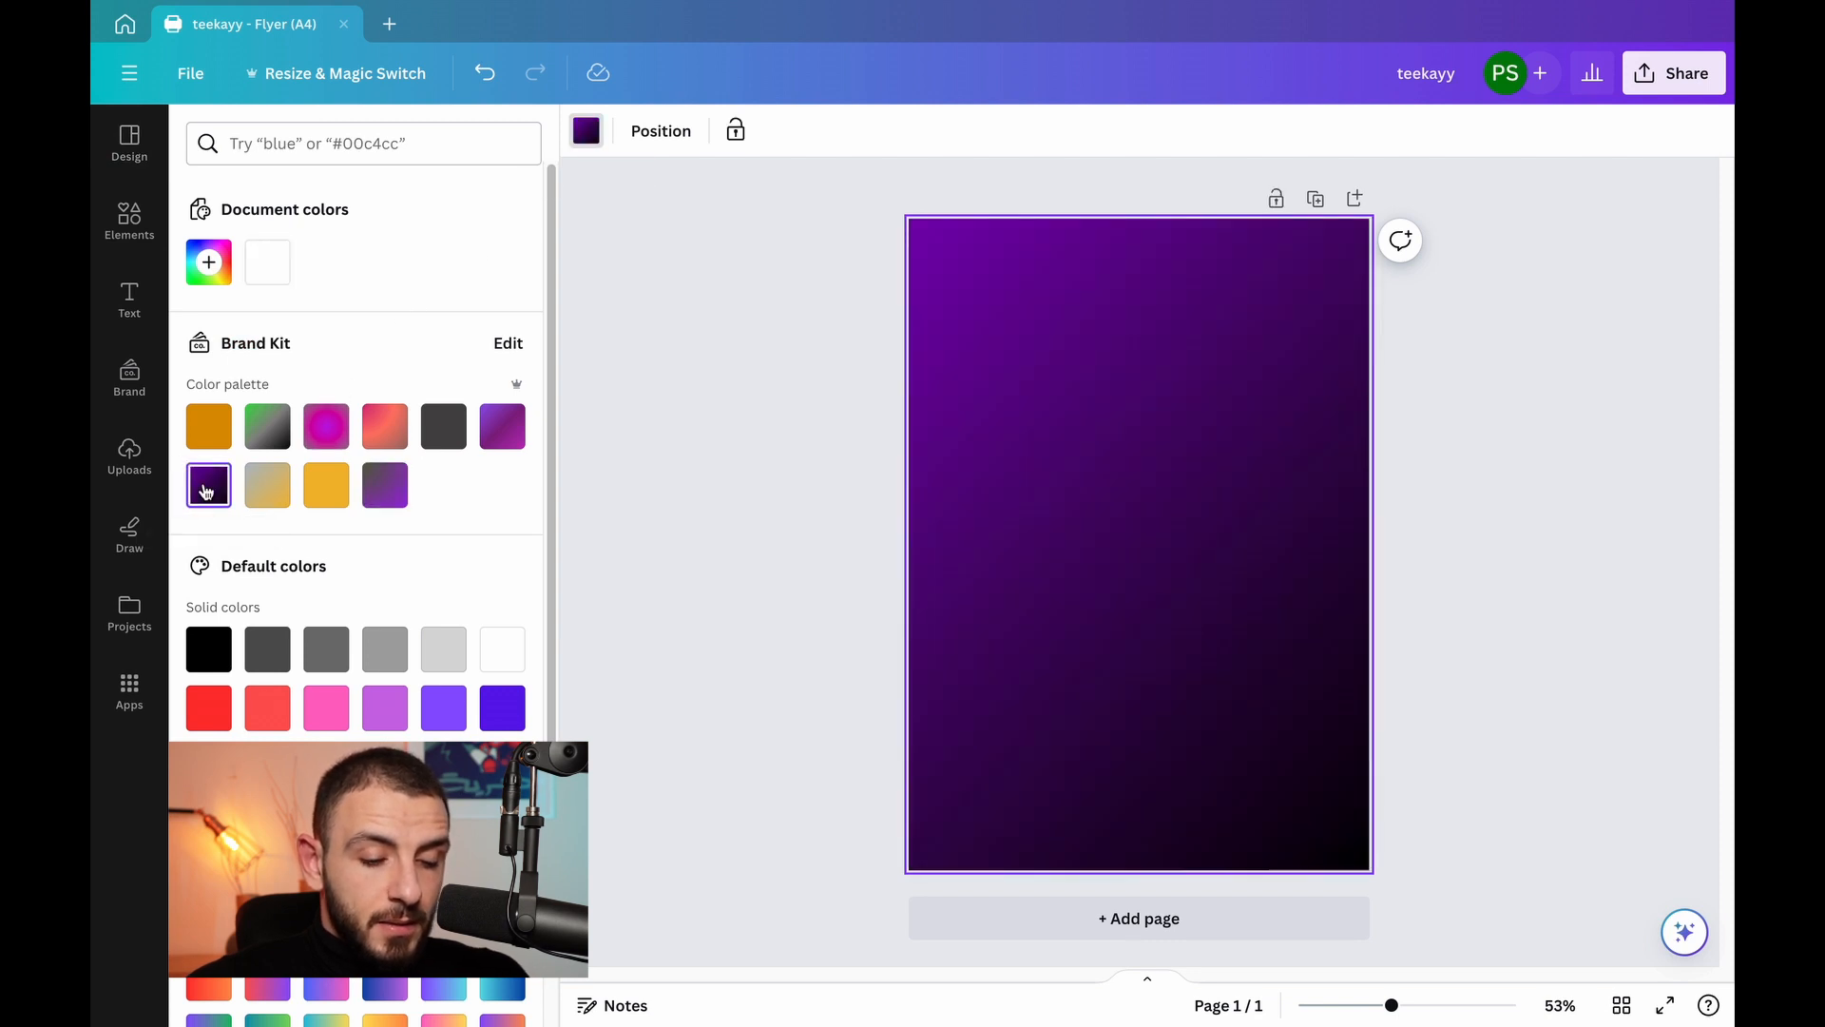
click(802, 515)
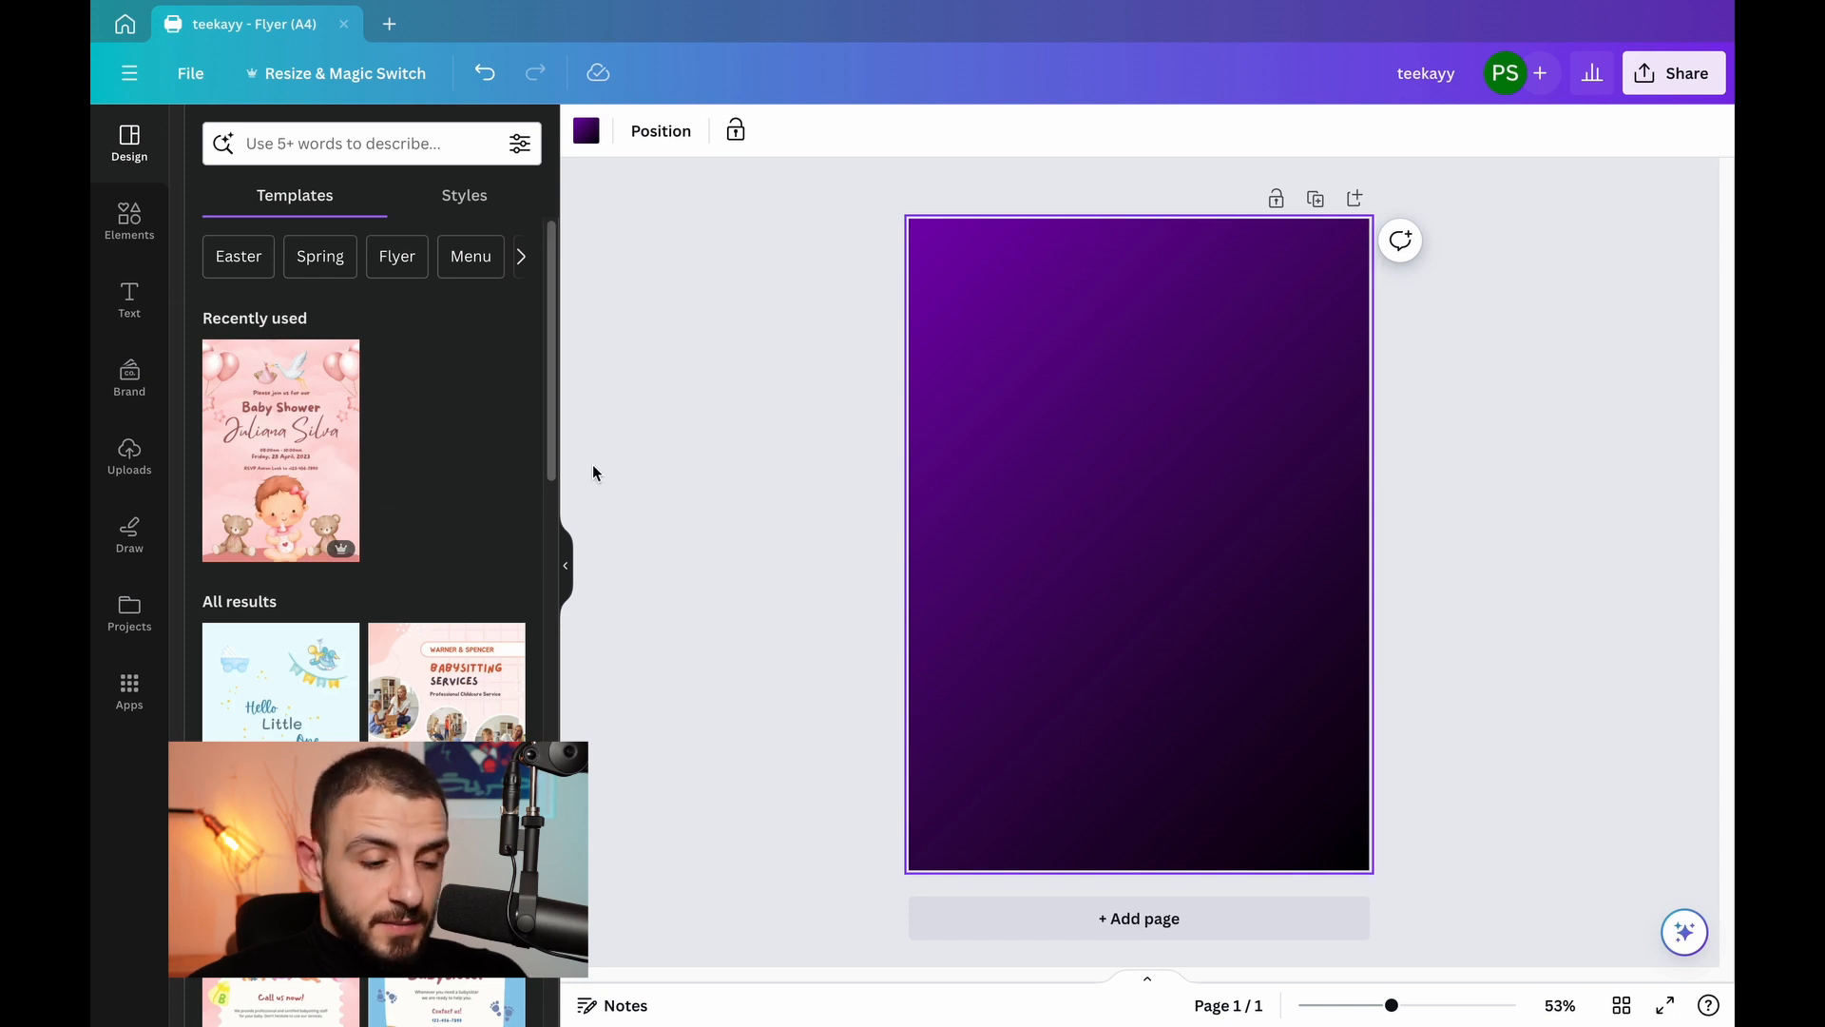
click(732, 341)
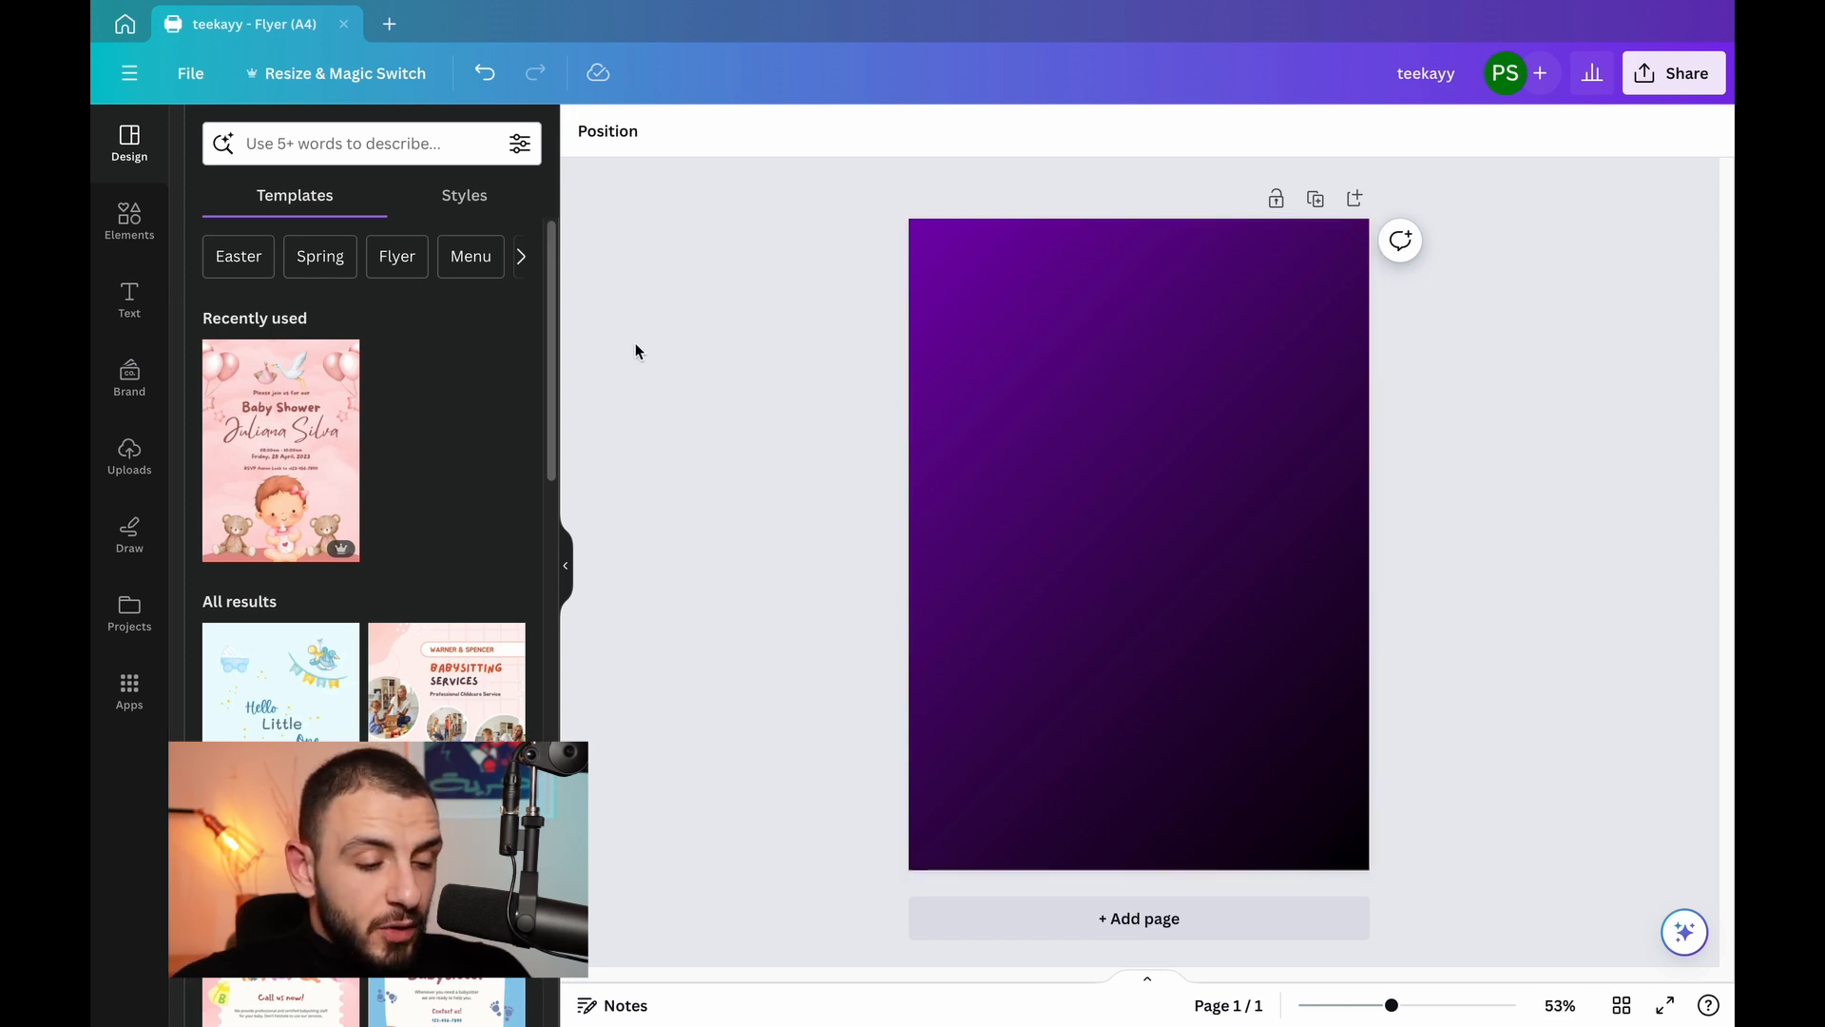
- Place the uploaded Profit Stream logo with the wave symbol horizontally centred near the top of the flyer page
click(136, 469)
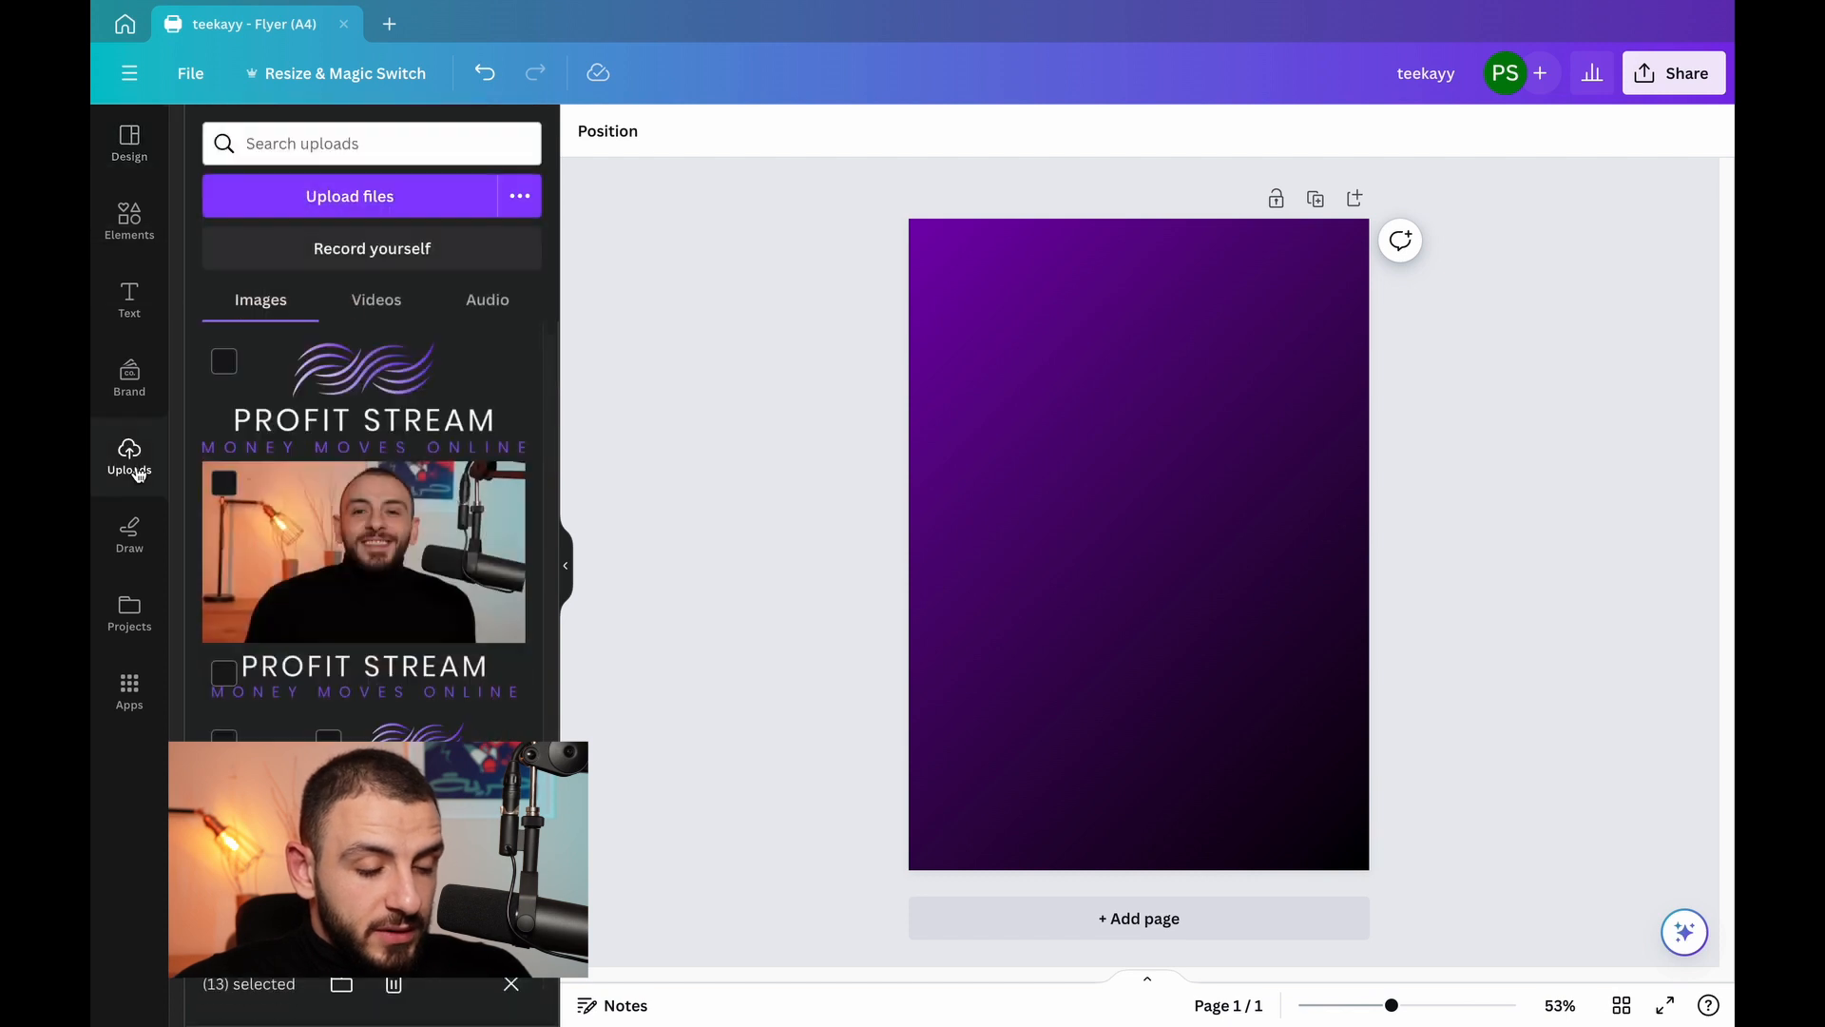
click(398, 396)
drag(404, 393, 1132, 339)
click(738, 424)
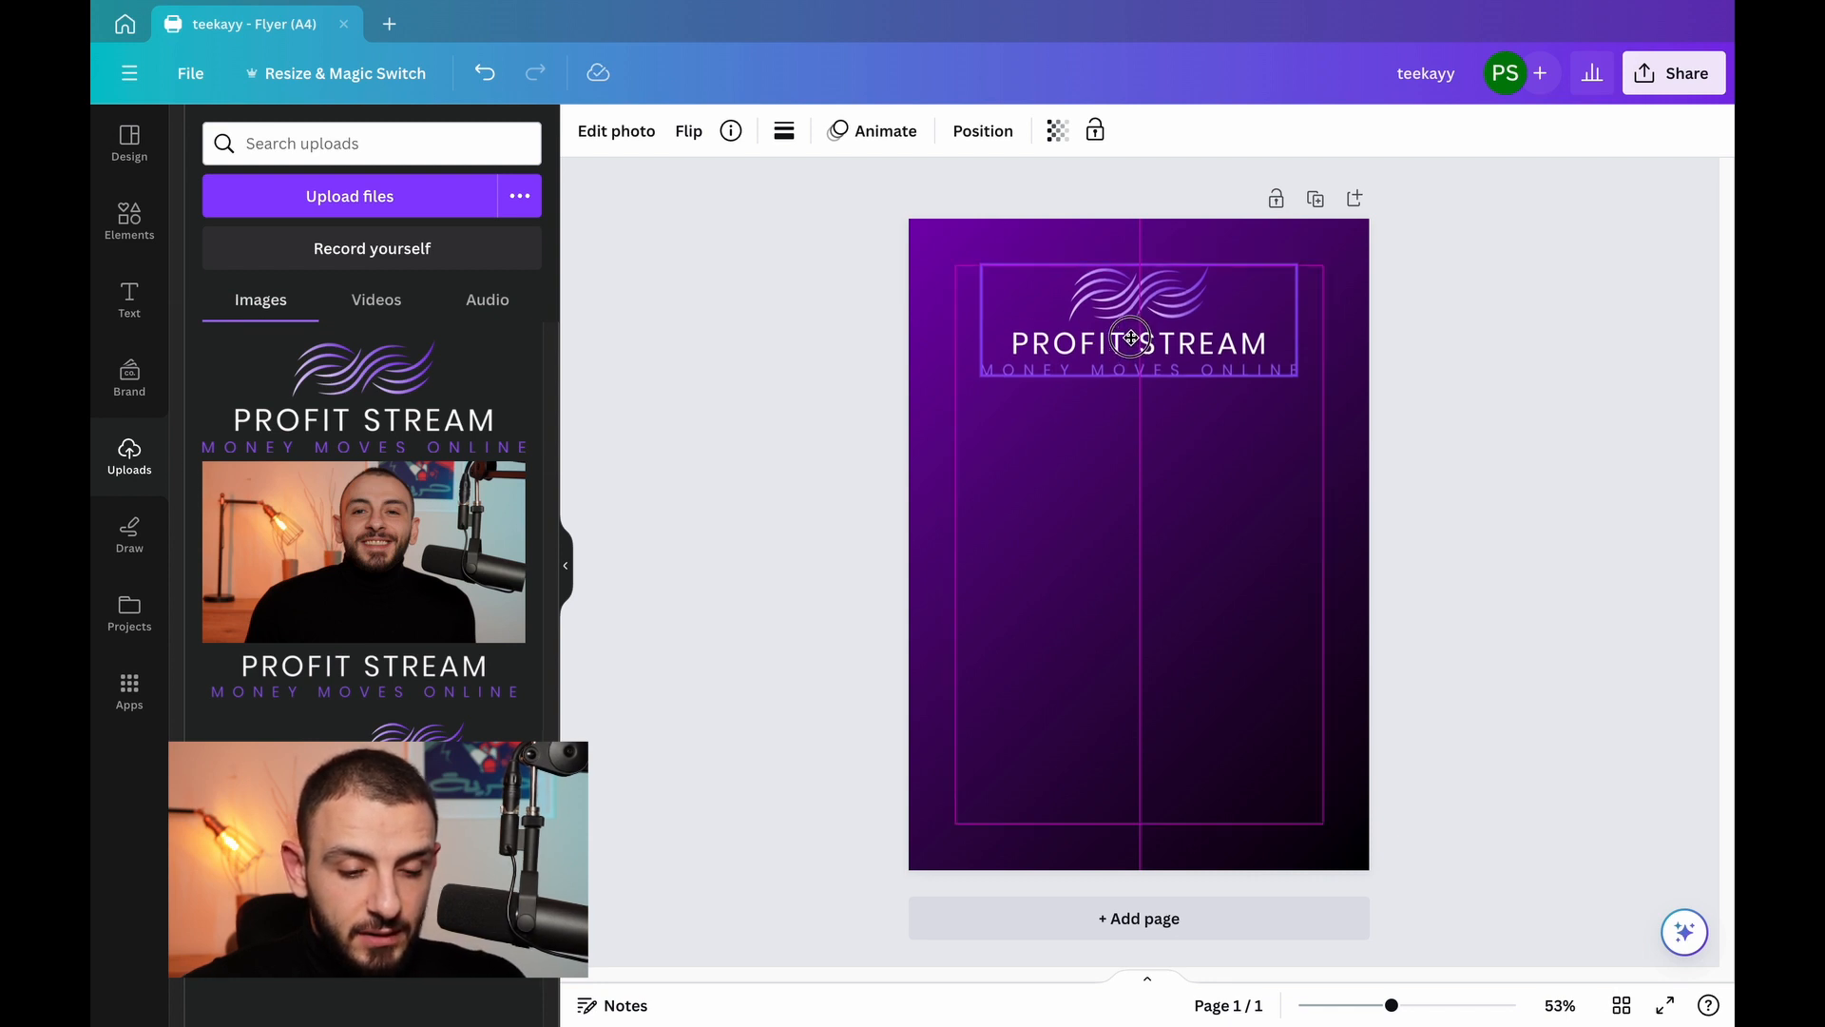
drag(1132, 337, 1131, 339)
click(1454, 367)
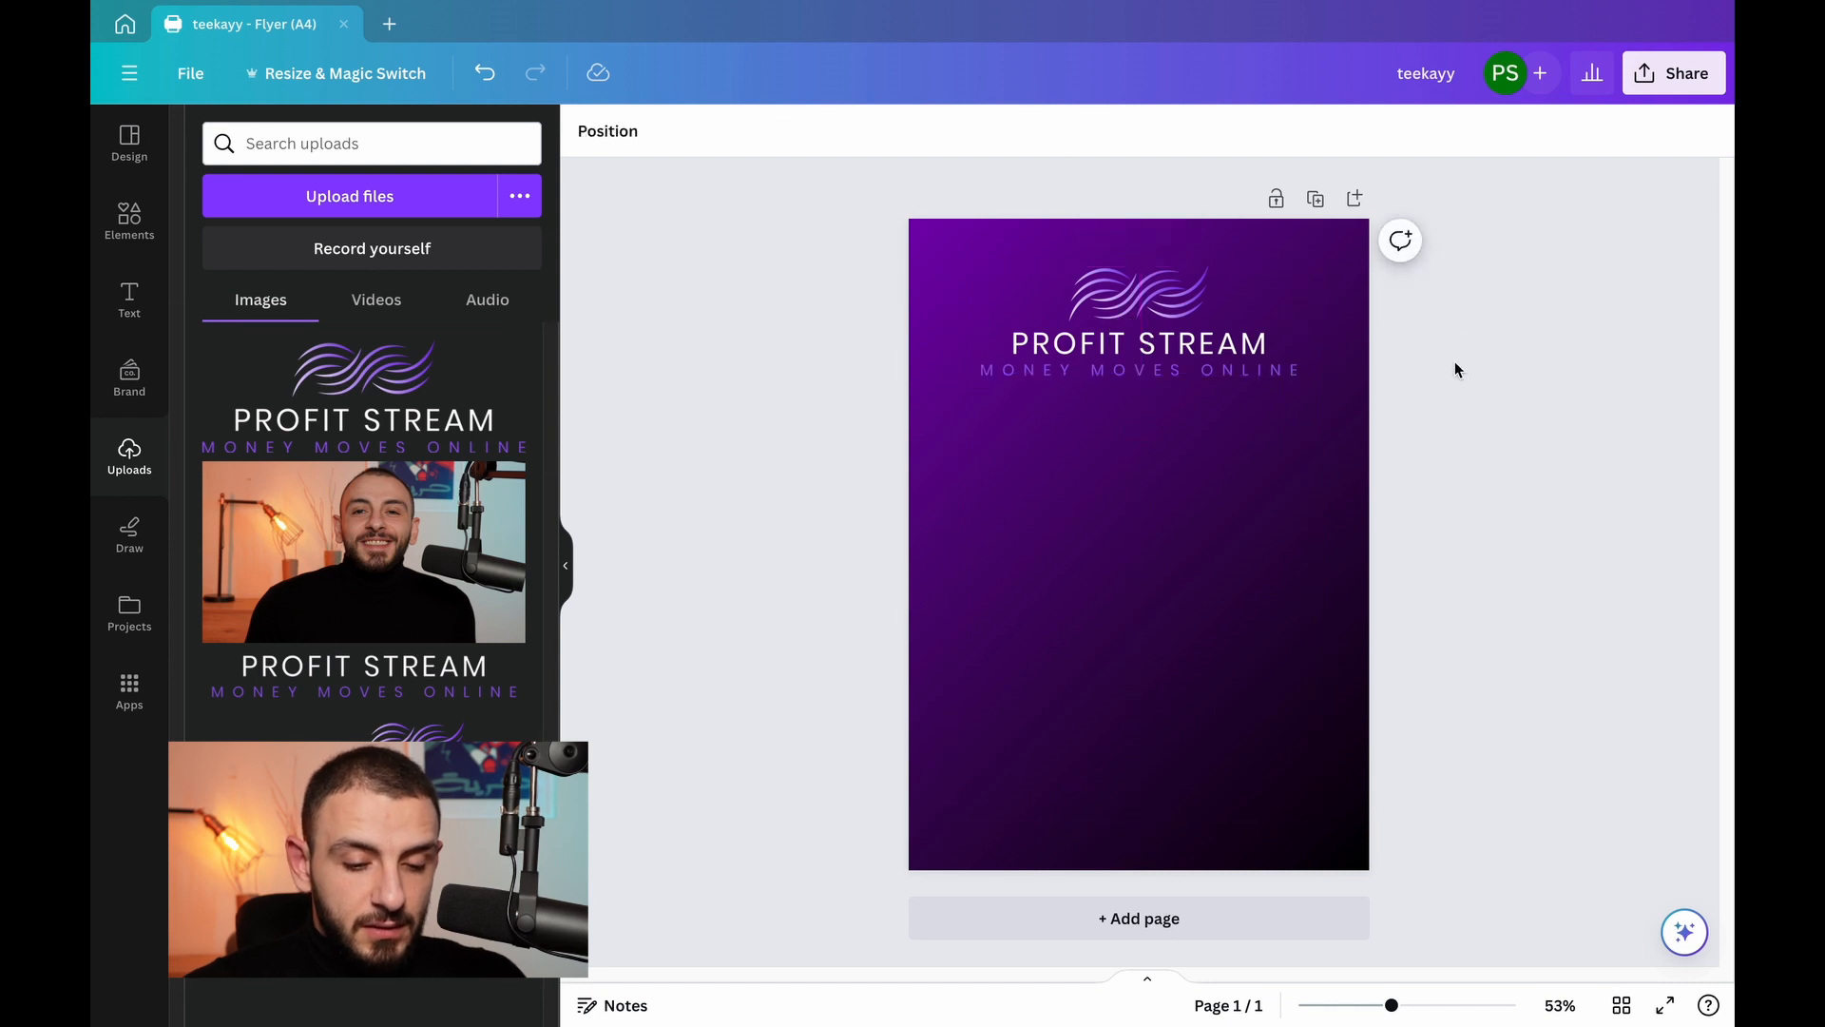
- Browse the font combinations and add the recently used pink neon GLOW text to the flyer
click(133, 302)
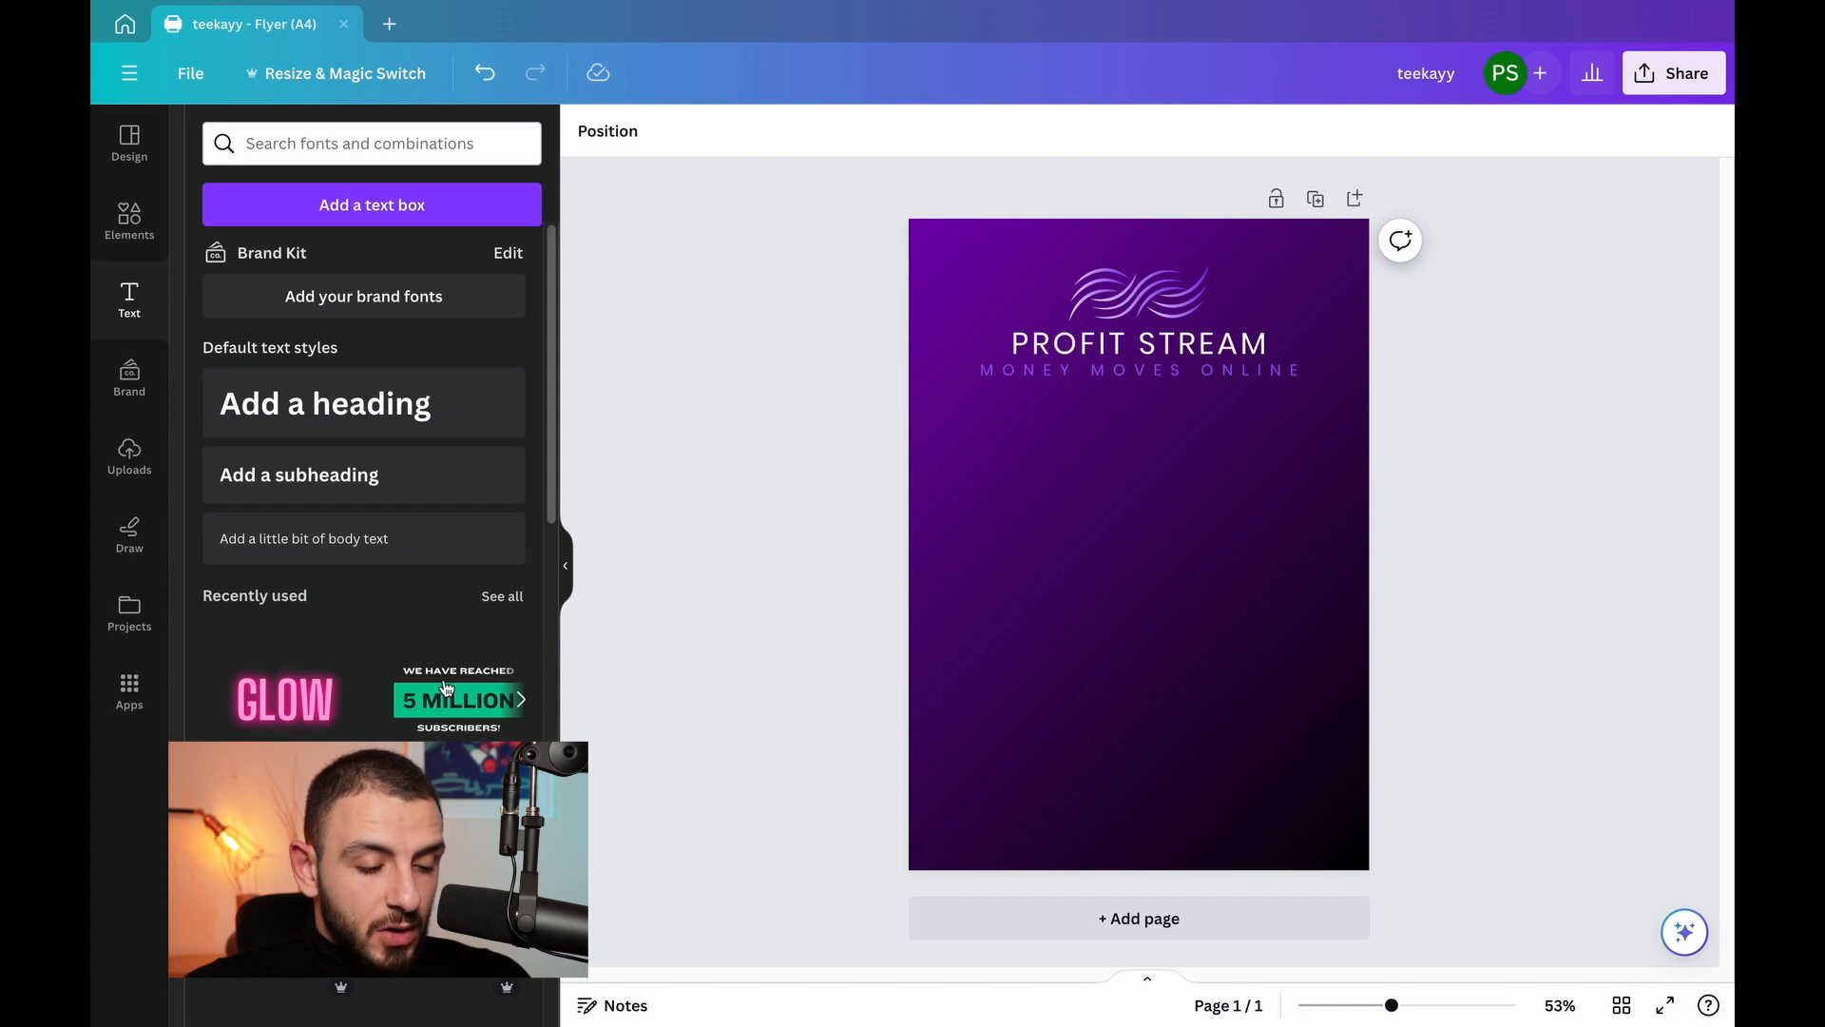
scroll(445, 686, down, 6)
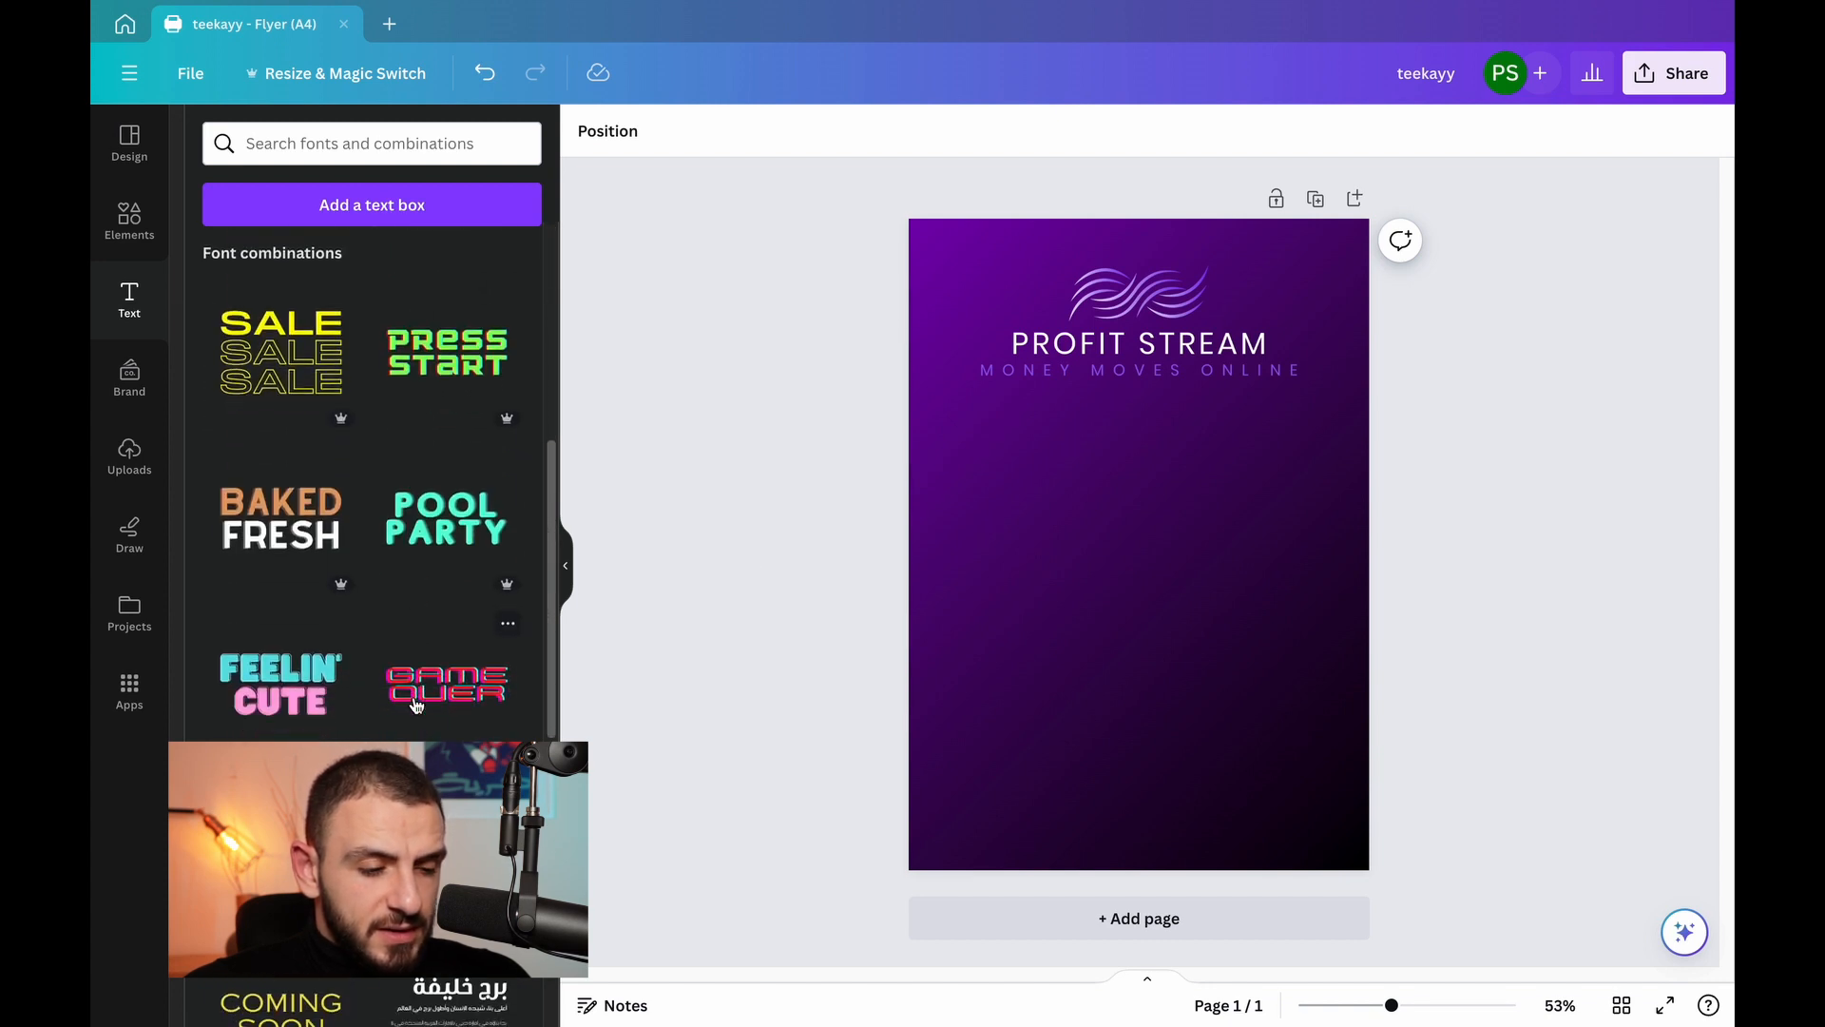
scroll(417, 703, down, 1)
scroll(417, 703, up, 1)
scroll(416, 704, down, 4)
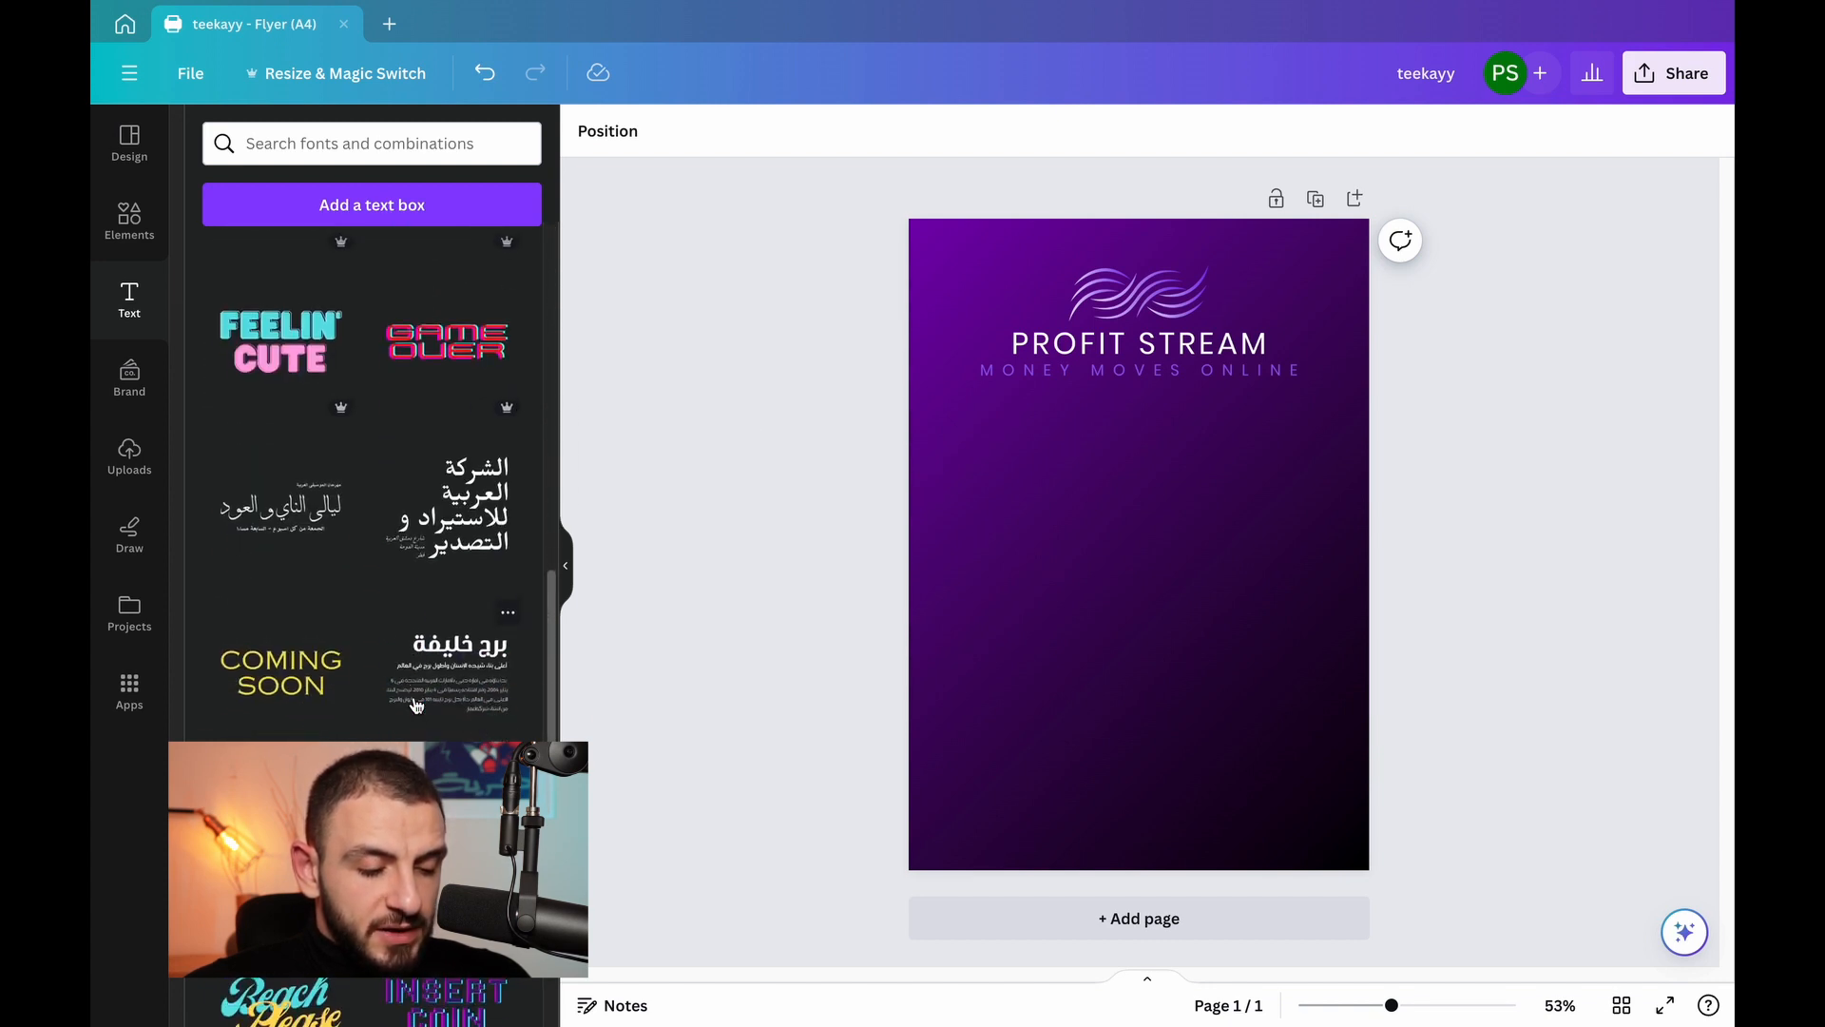
scroll(416, 704, down, 6)
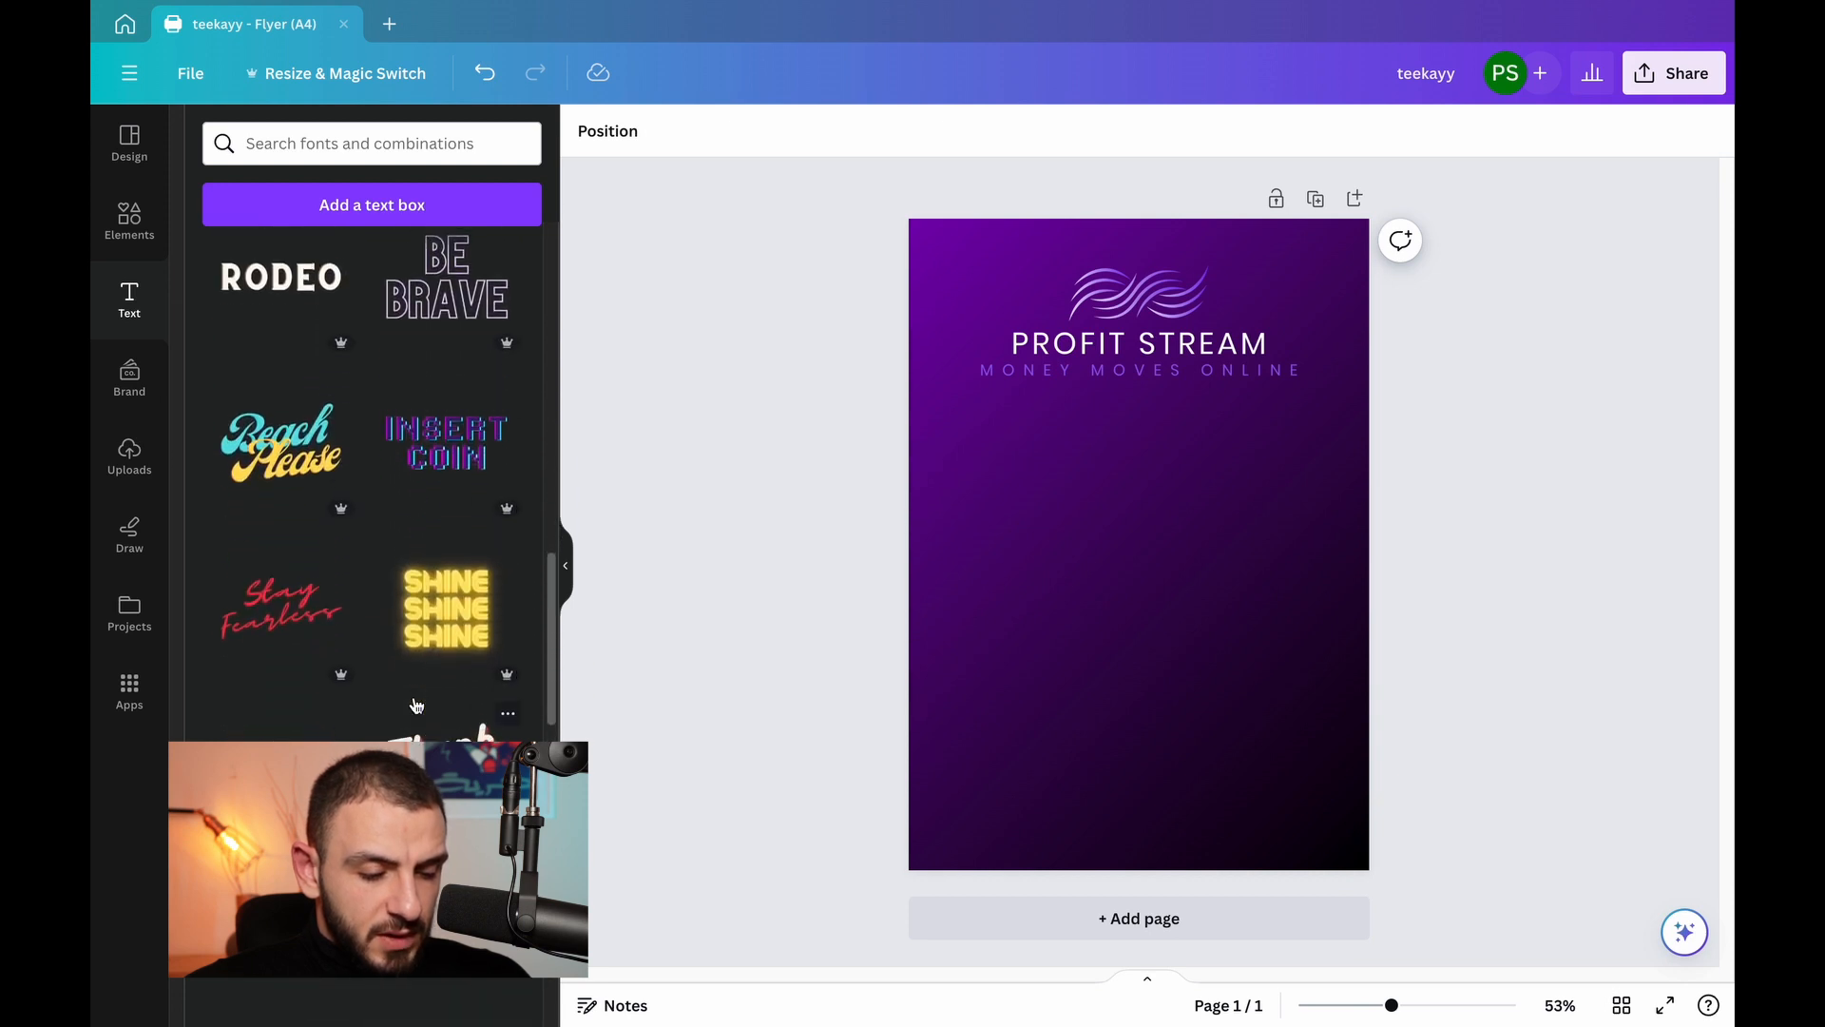
scroll(417, 704, up, 8)
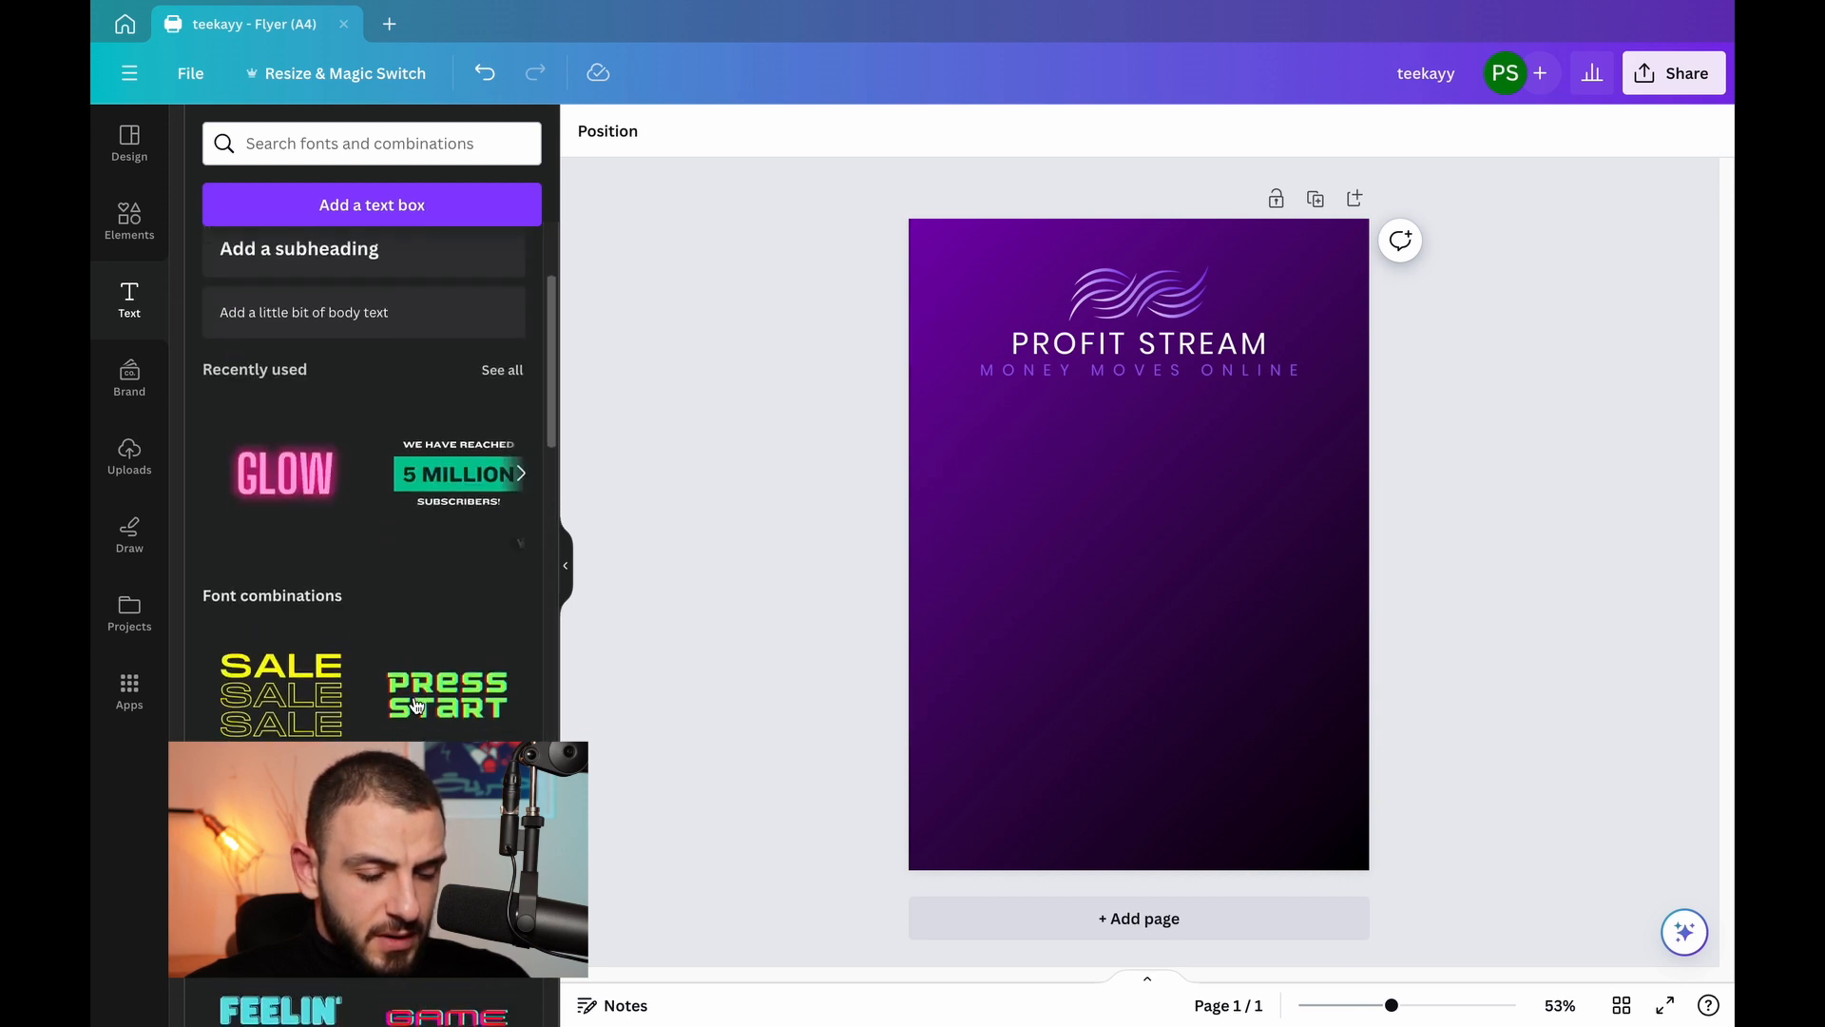
click(286, 491)
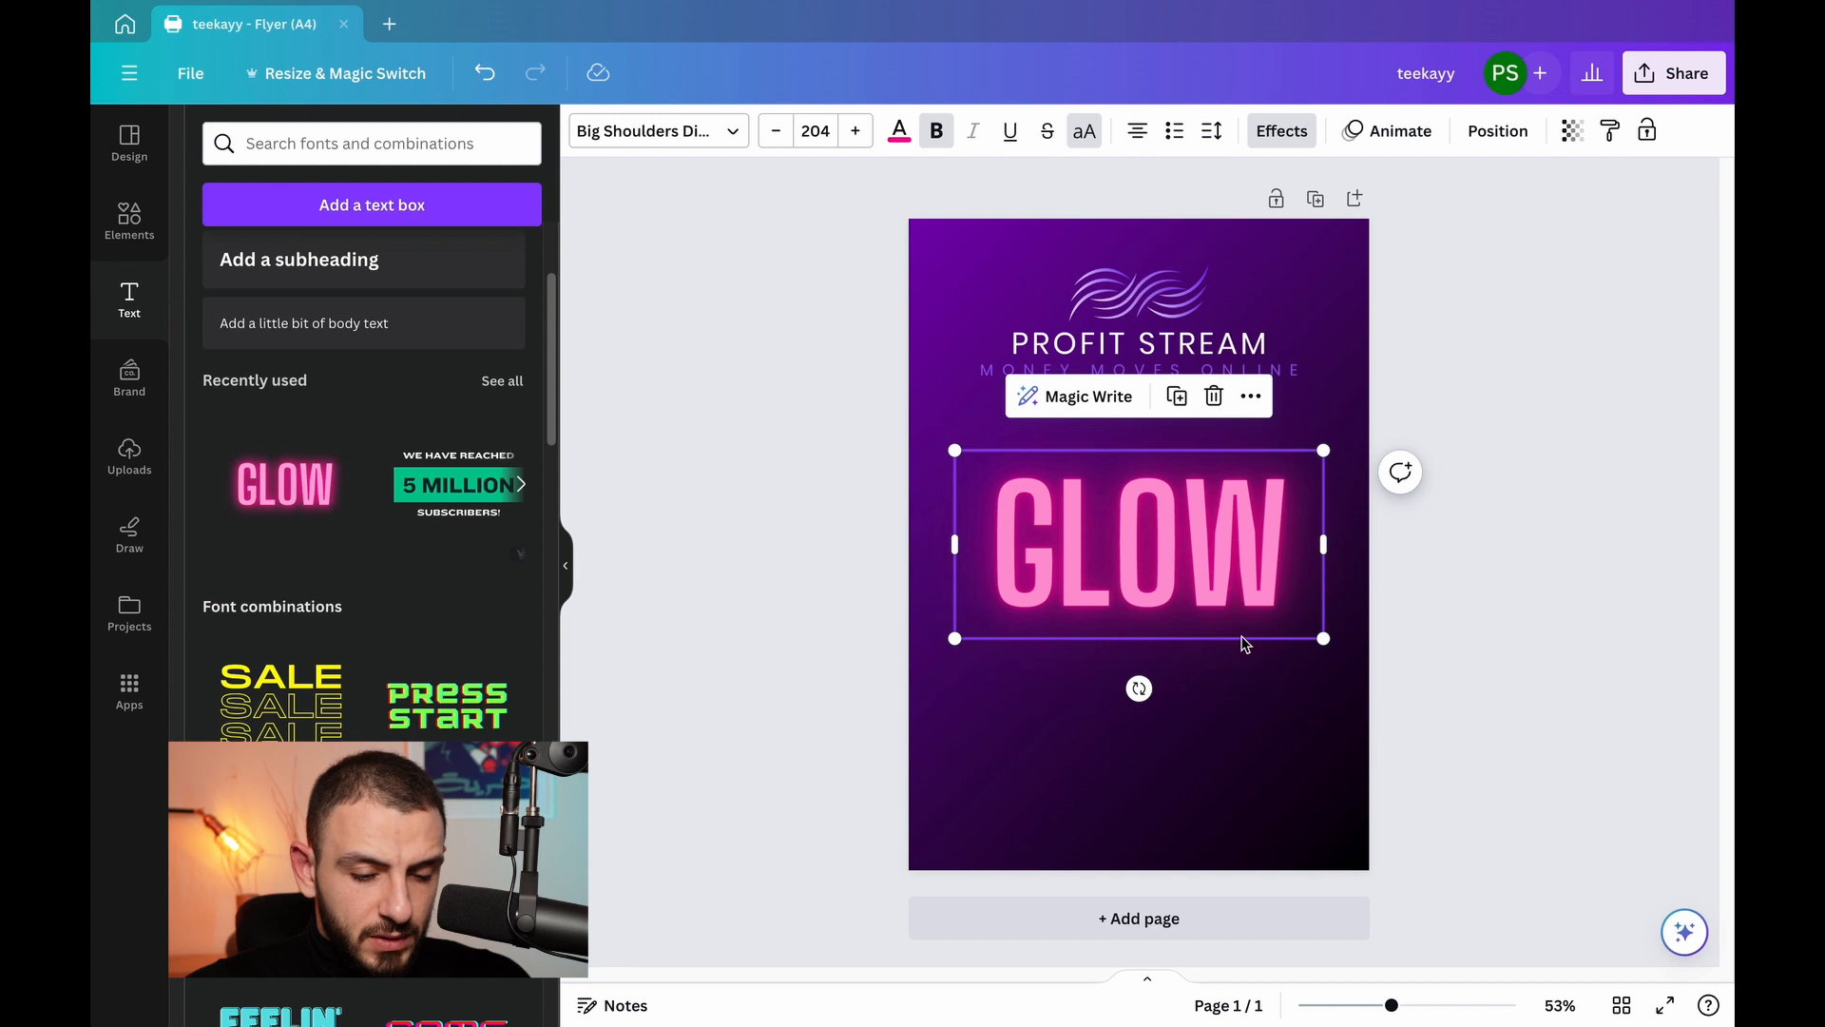
- Replace the GLOW text with WELCOME and shrink it to a bit less than half its size
double_click(1261, 555)
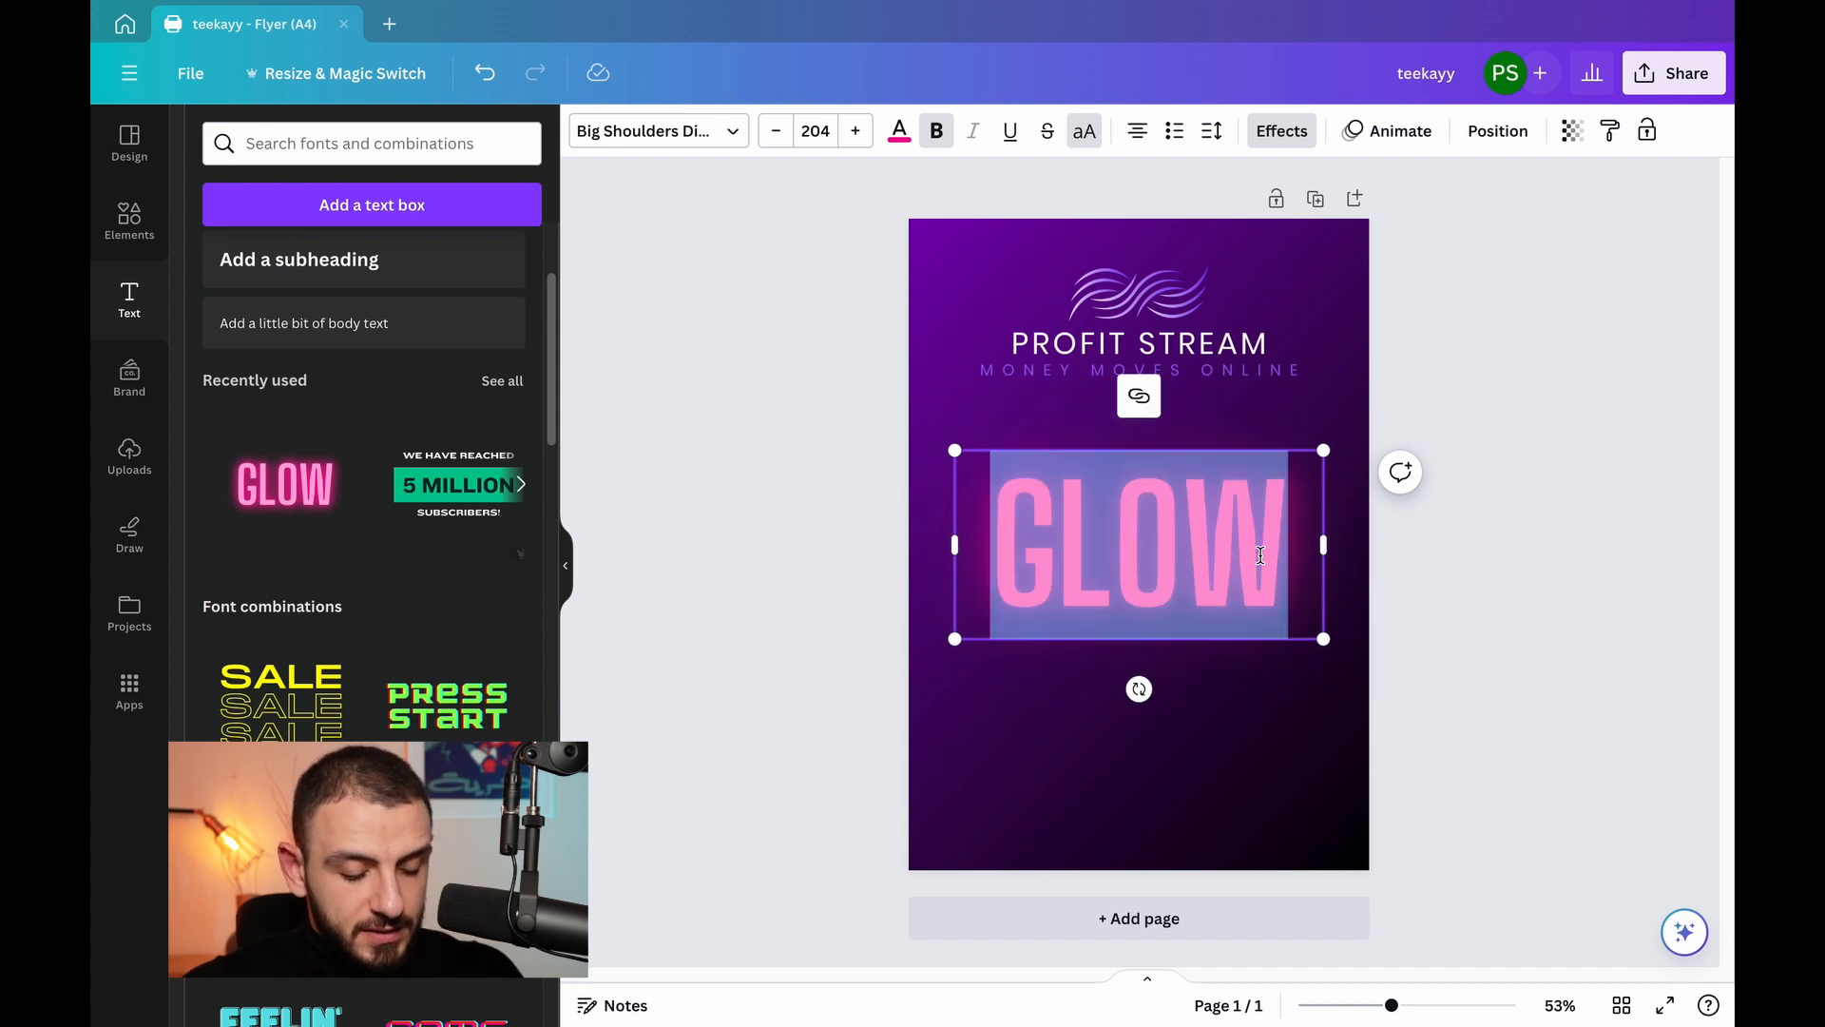
text(WL)
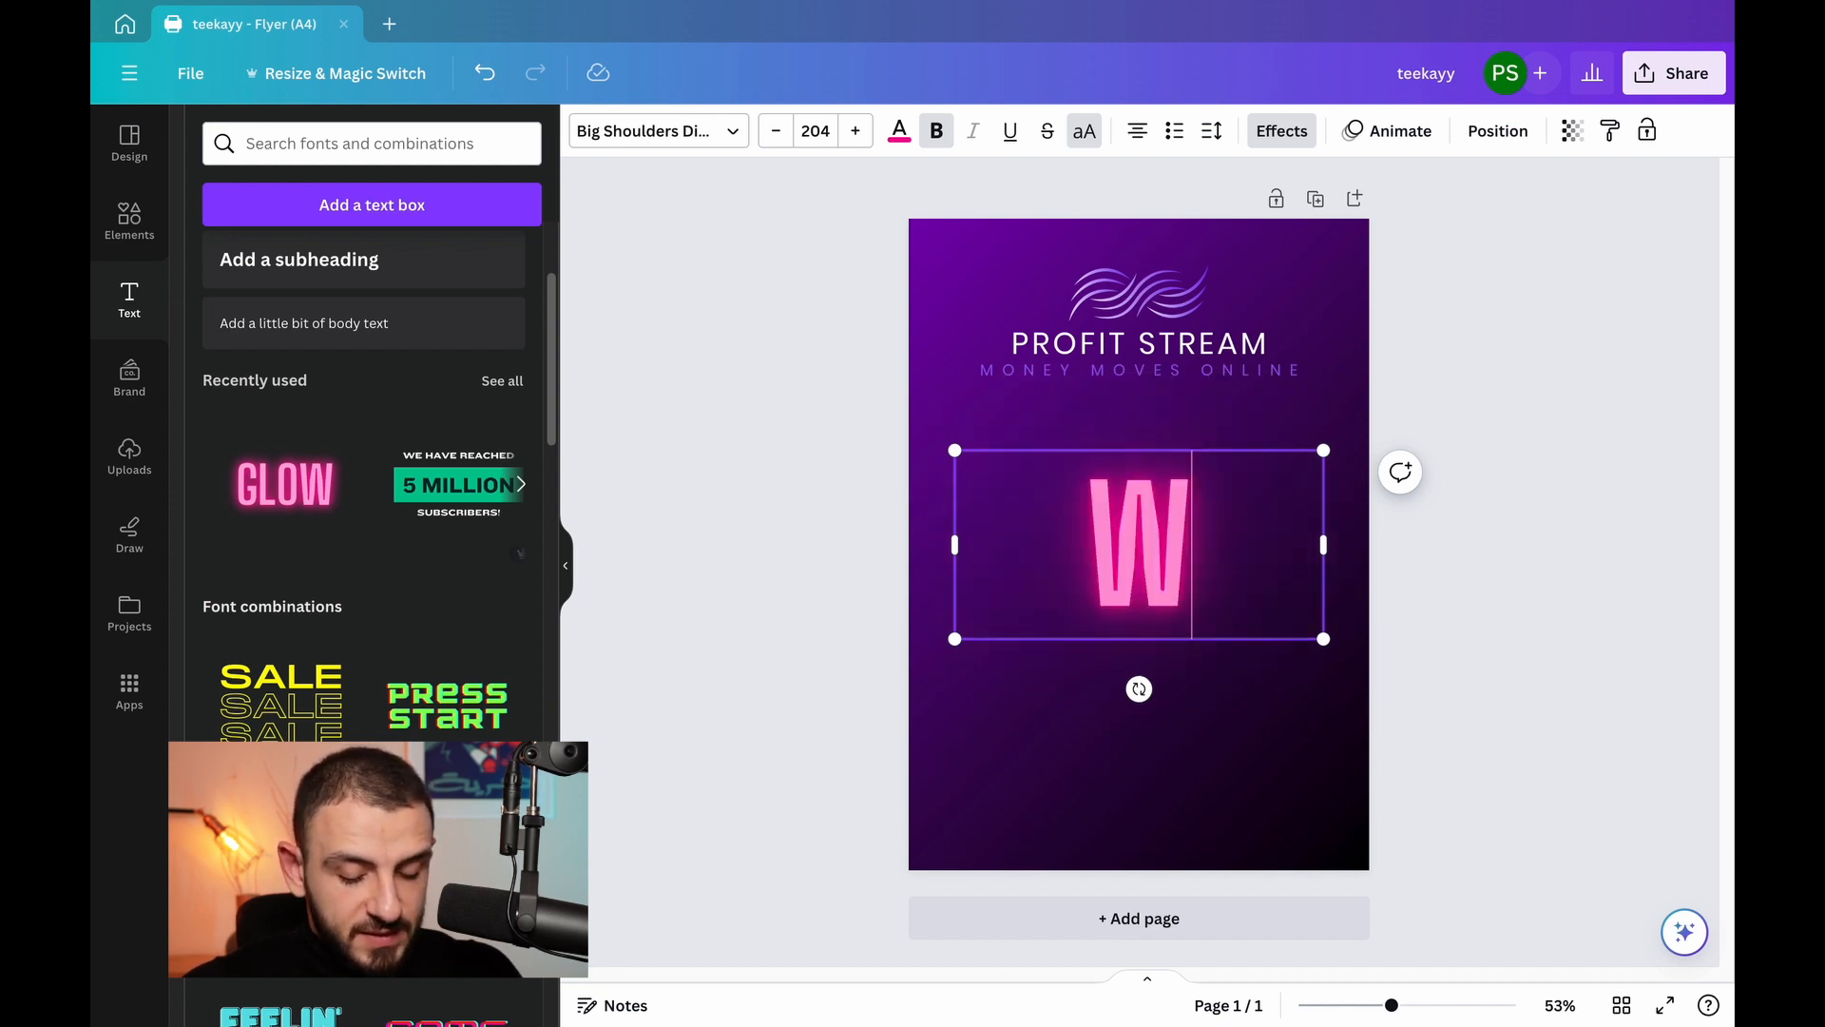
key(BackSpace)
text(ELCOME)
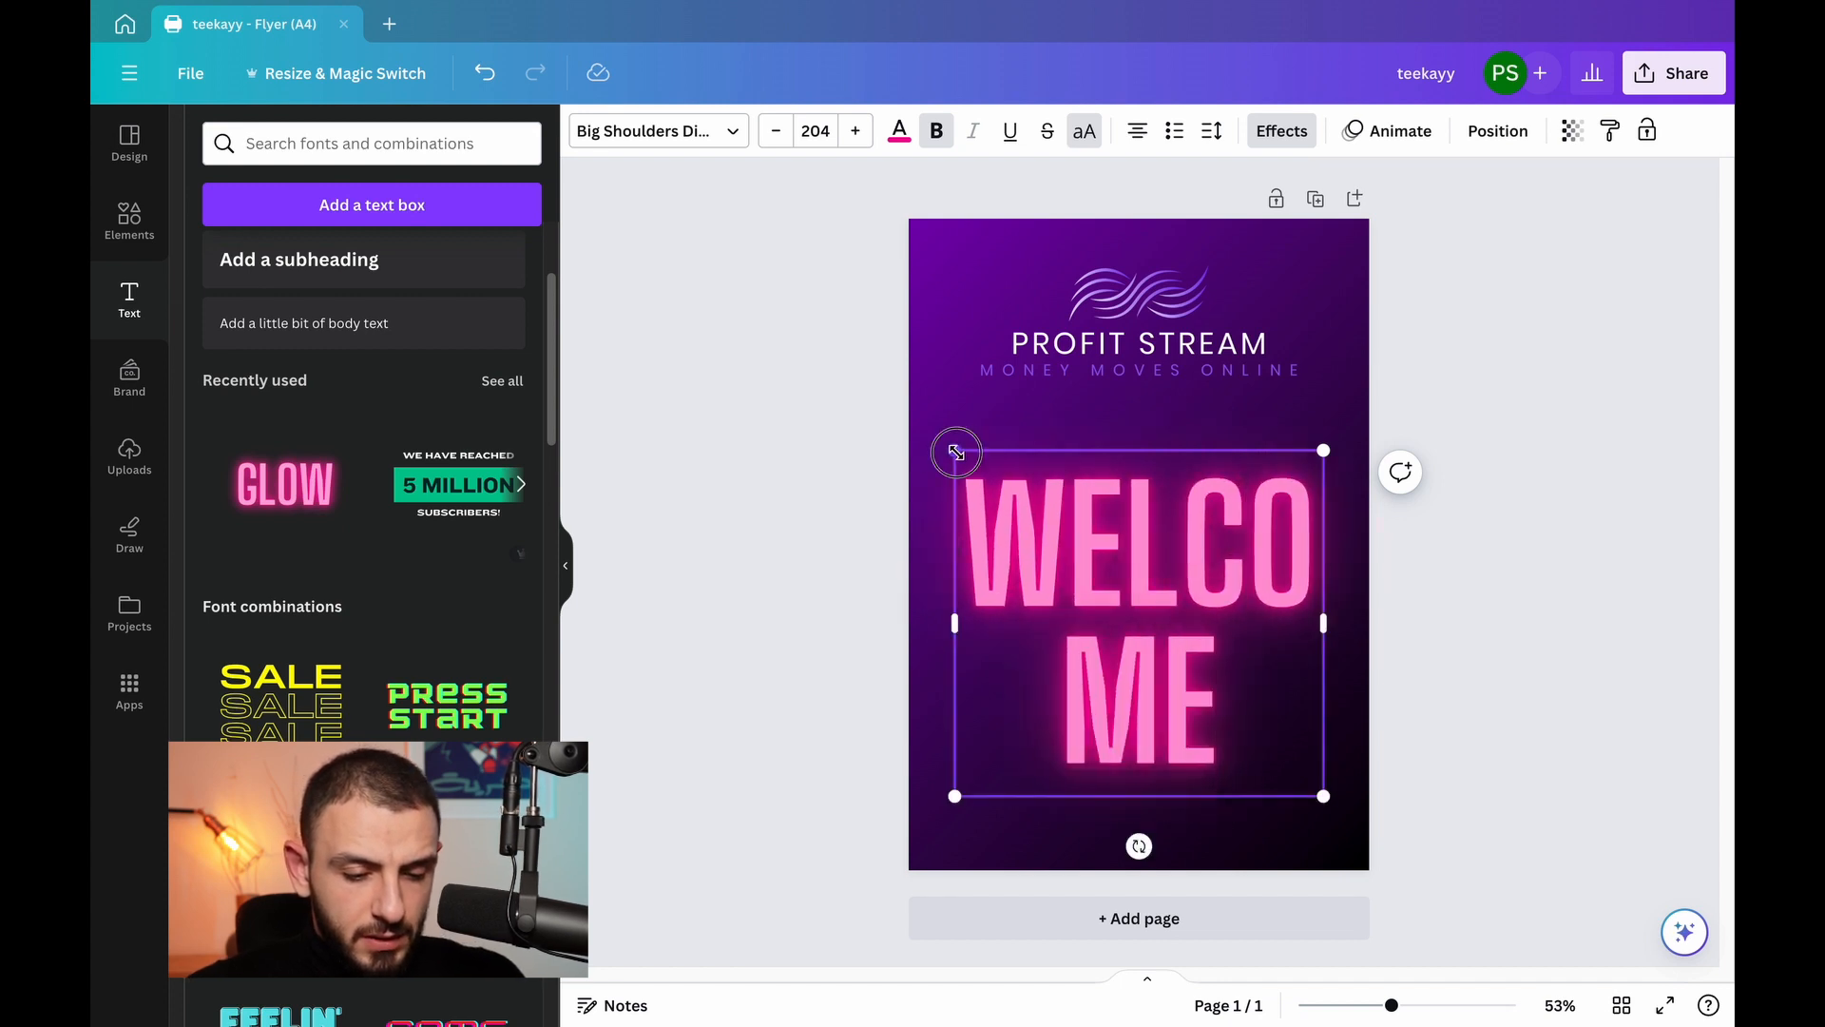
drag(954, 450, 1162, 645)
click(1504, 712)
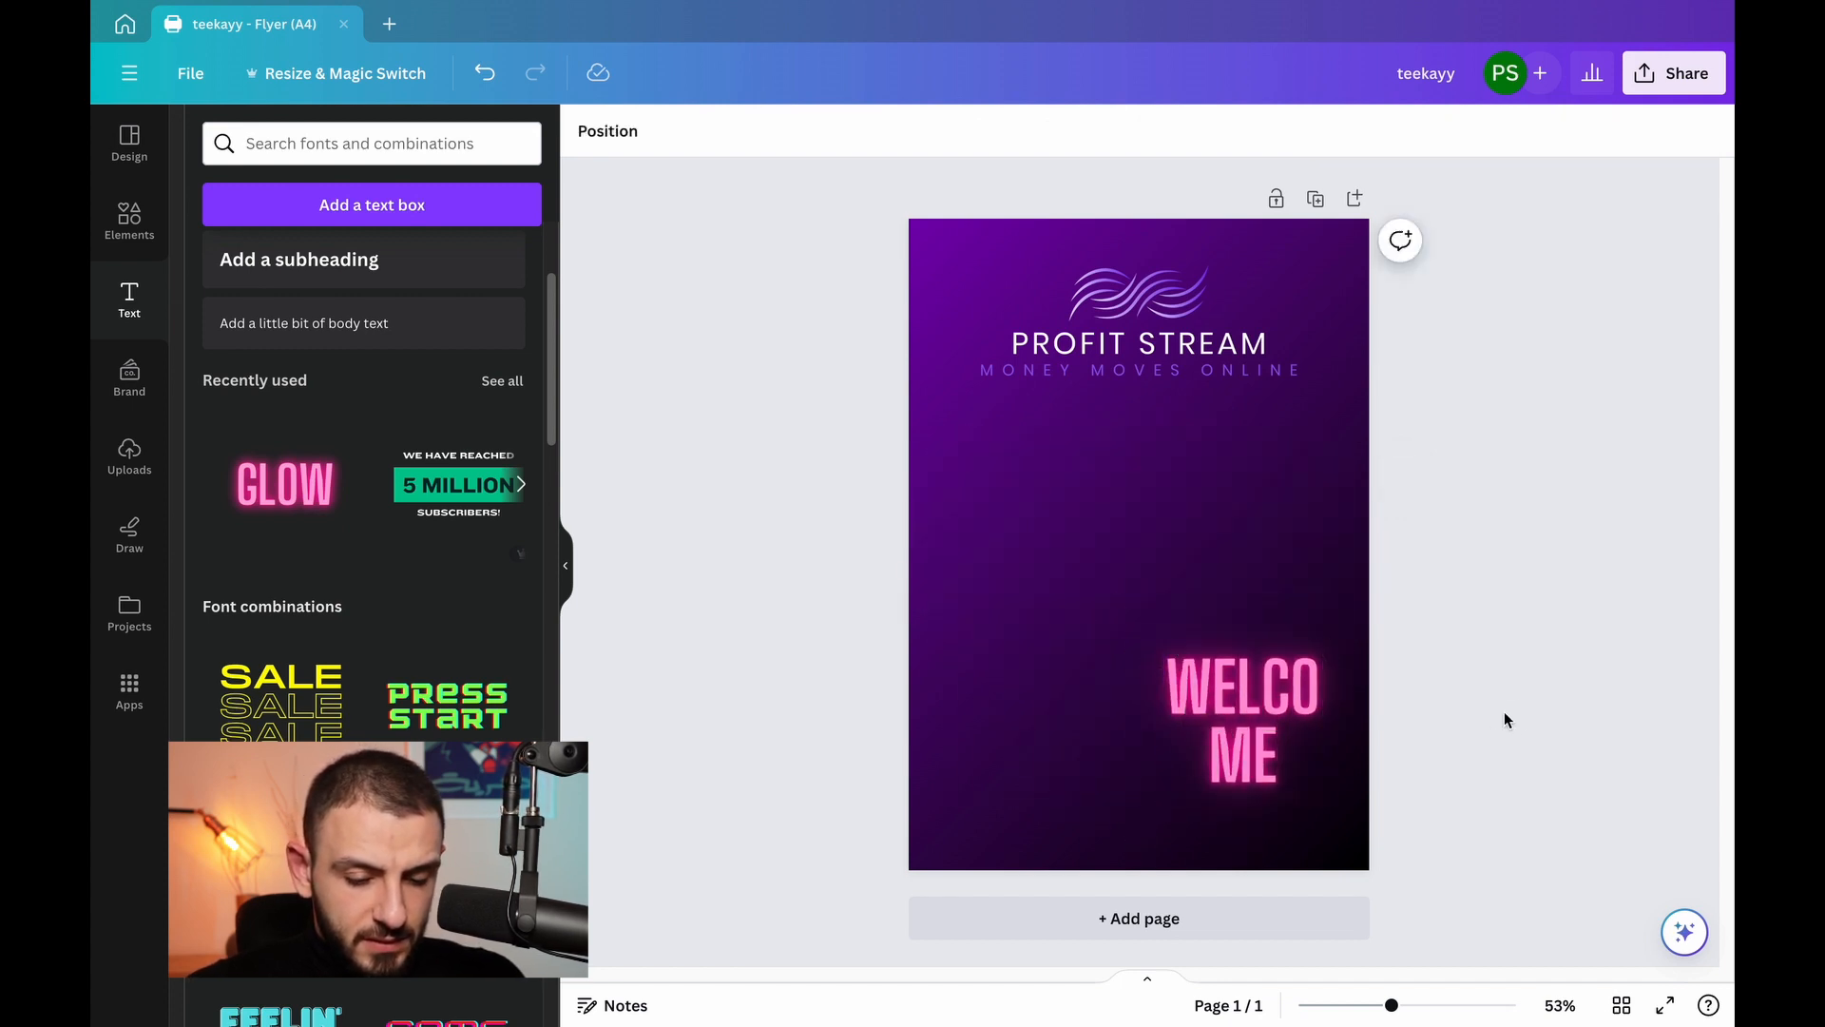
- Widen the WELCOME text box so the word fits on one line and centre it just below the logo
click(1320, 727)
drag(1320, 726, 1271, 493)
click(1140, 525)
click(1511, 459)
drag(1152, 492, 1167, 462)
click(745, 379)
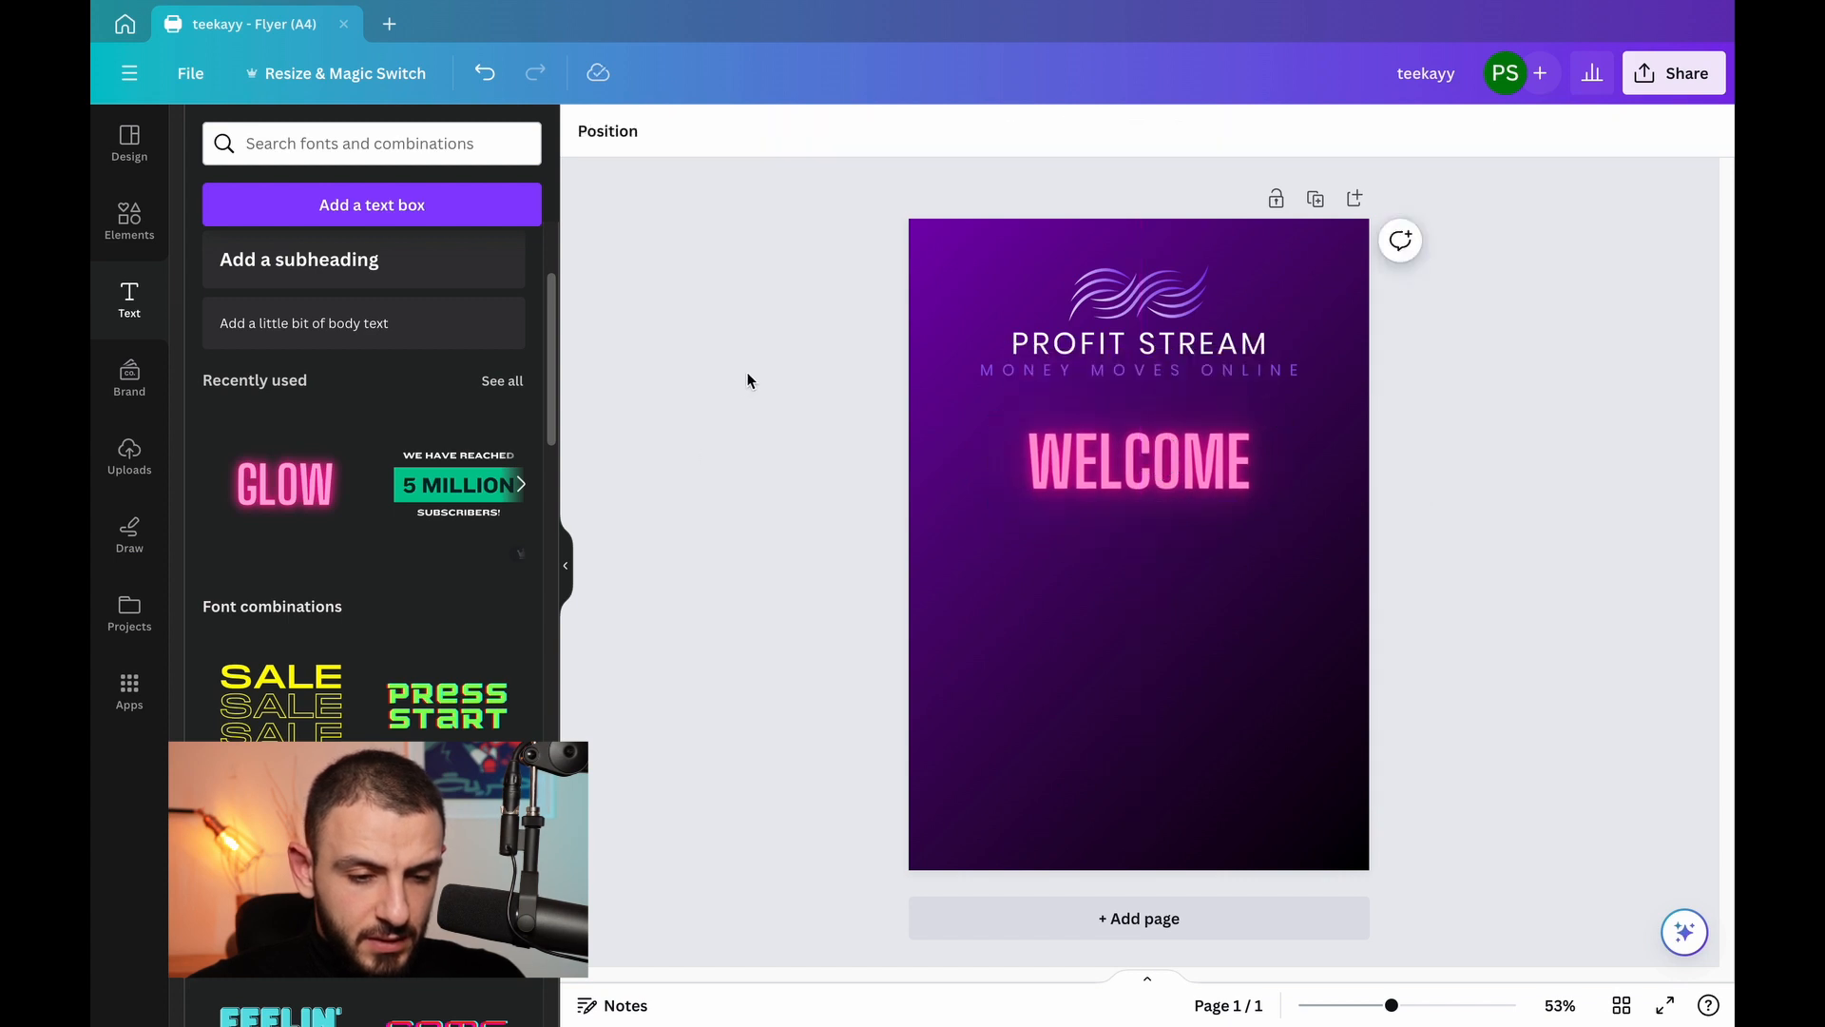
- Try the medium purple from the logo's photo colors on the WELCOME heading
click(1140, 463)
click(899, 133)
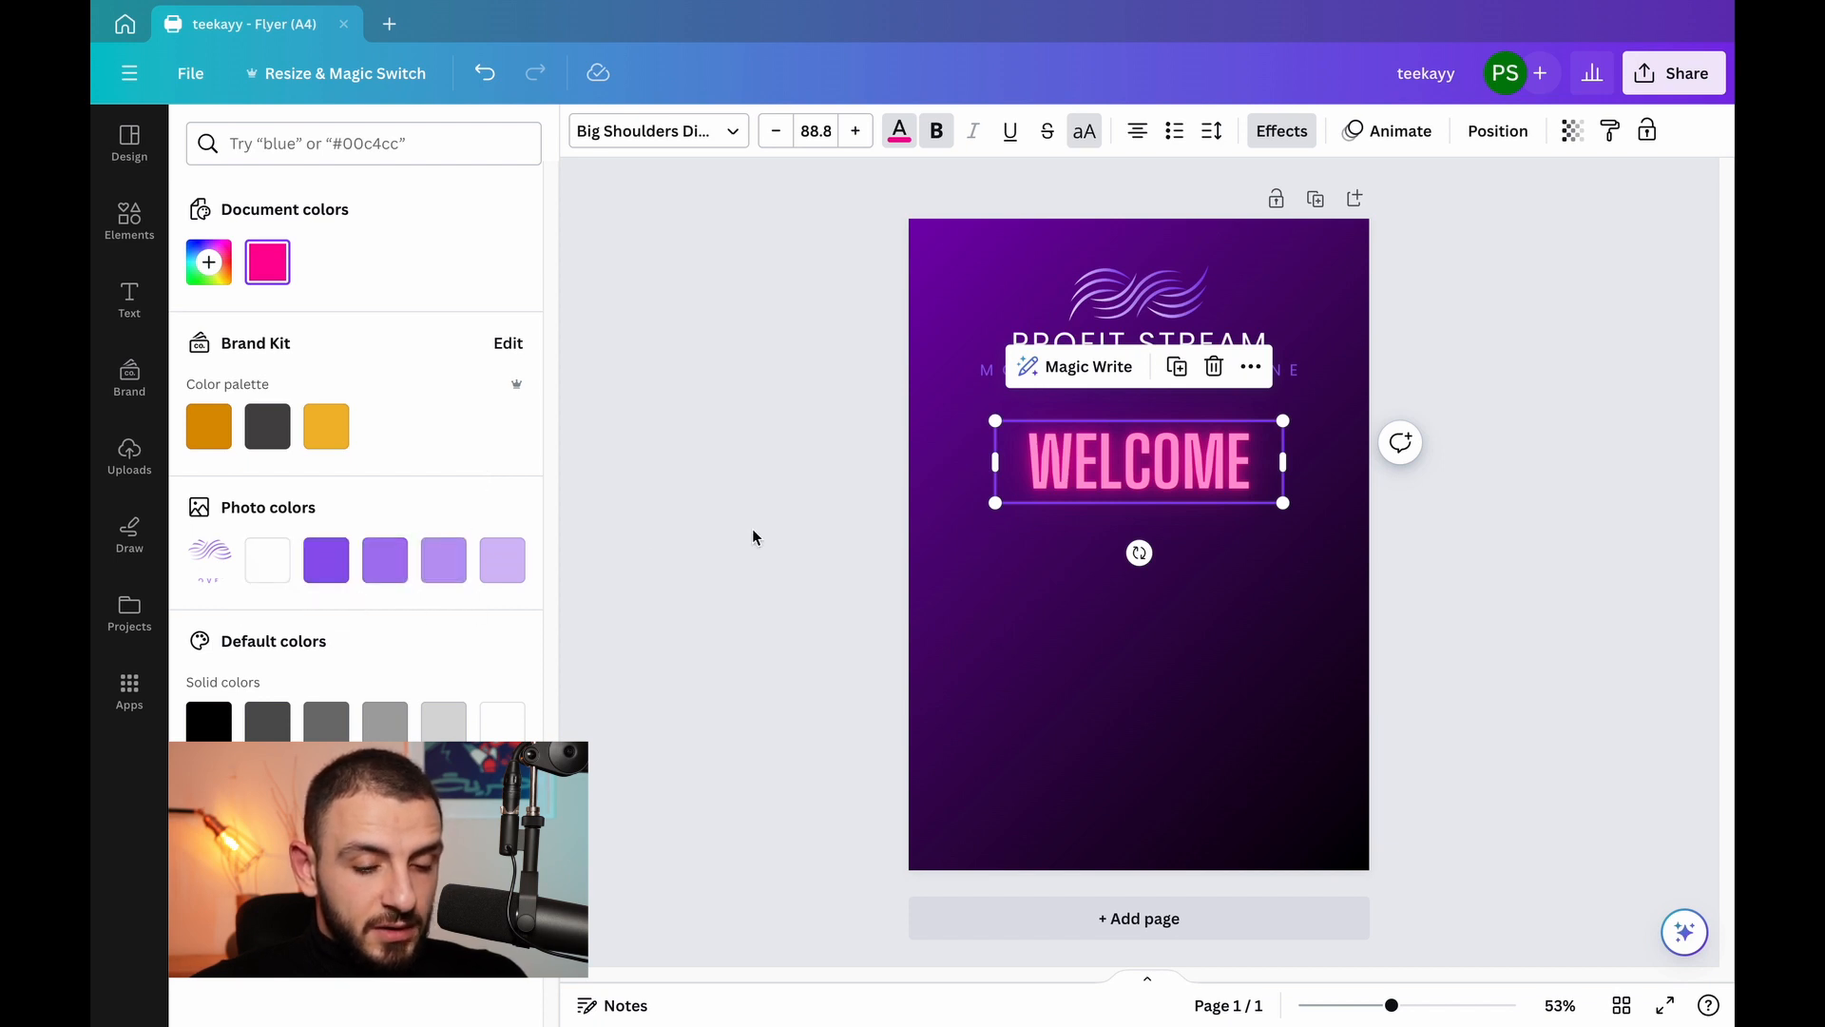
key(Escape)
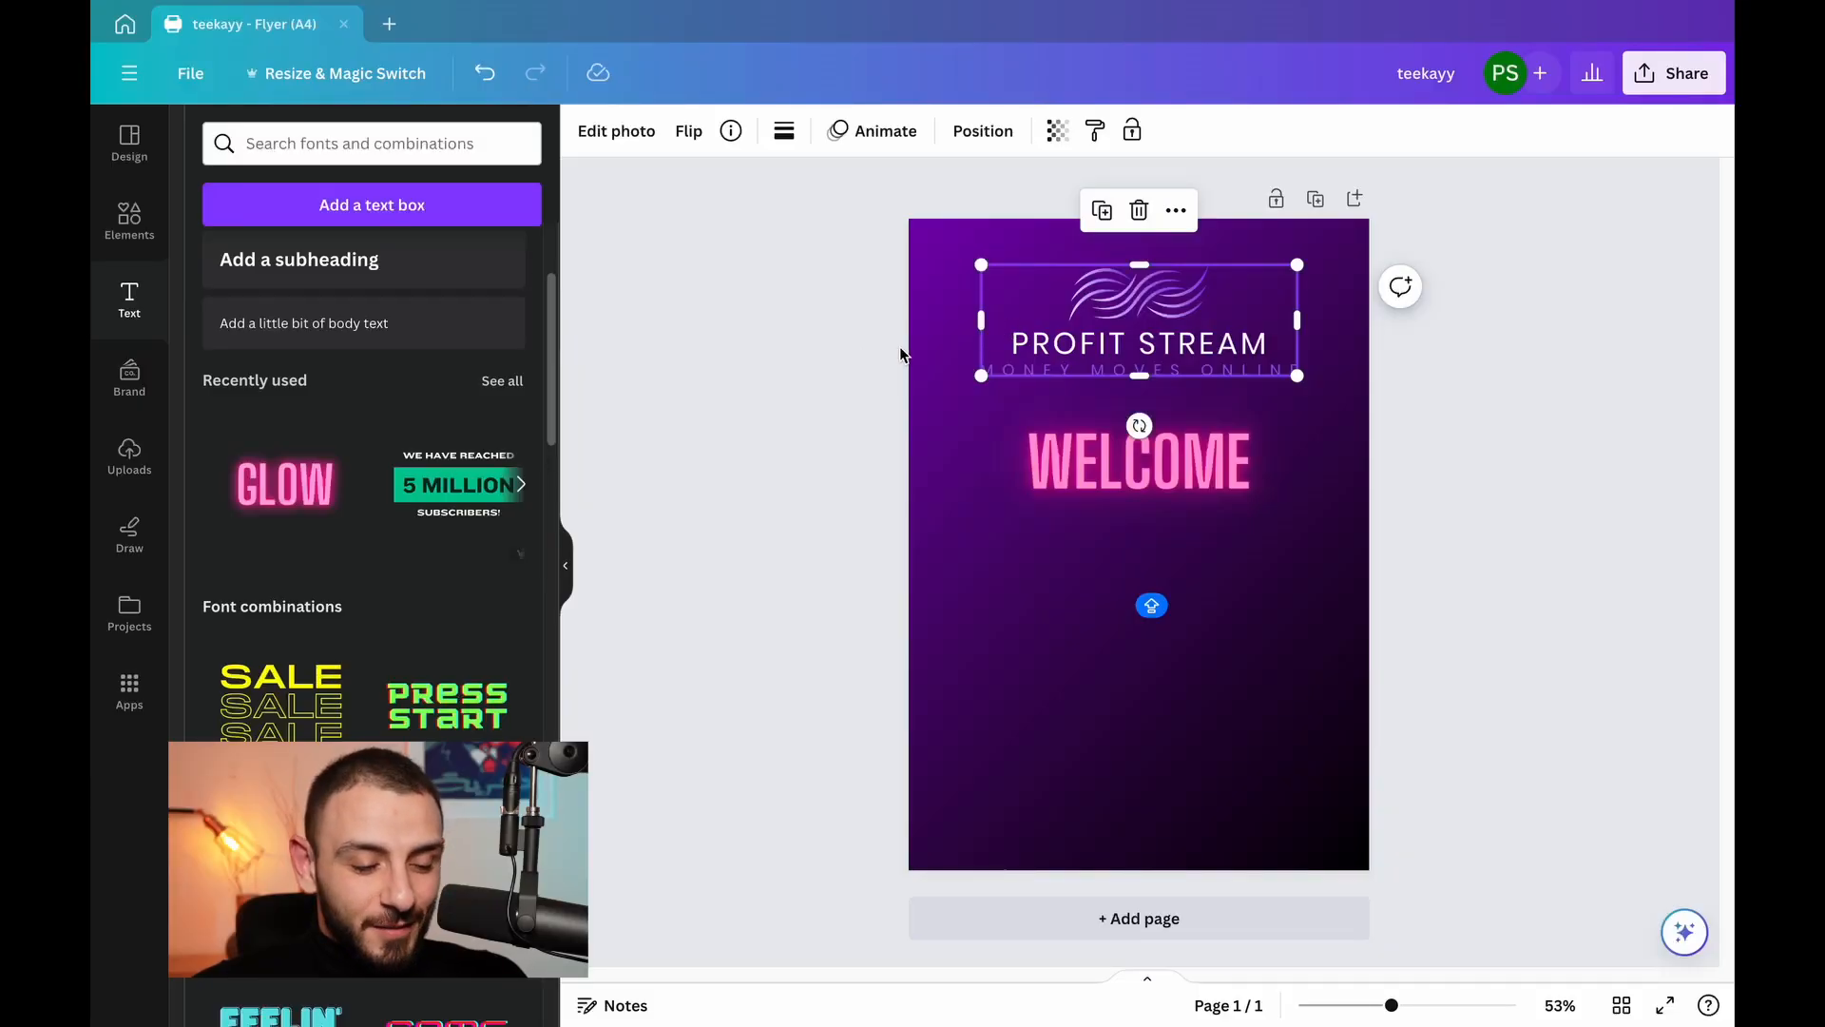
click(897, 354)
click(1130, 470)
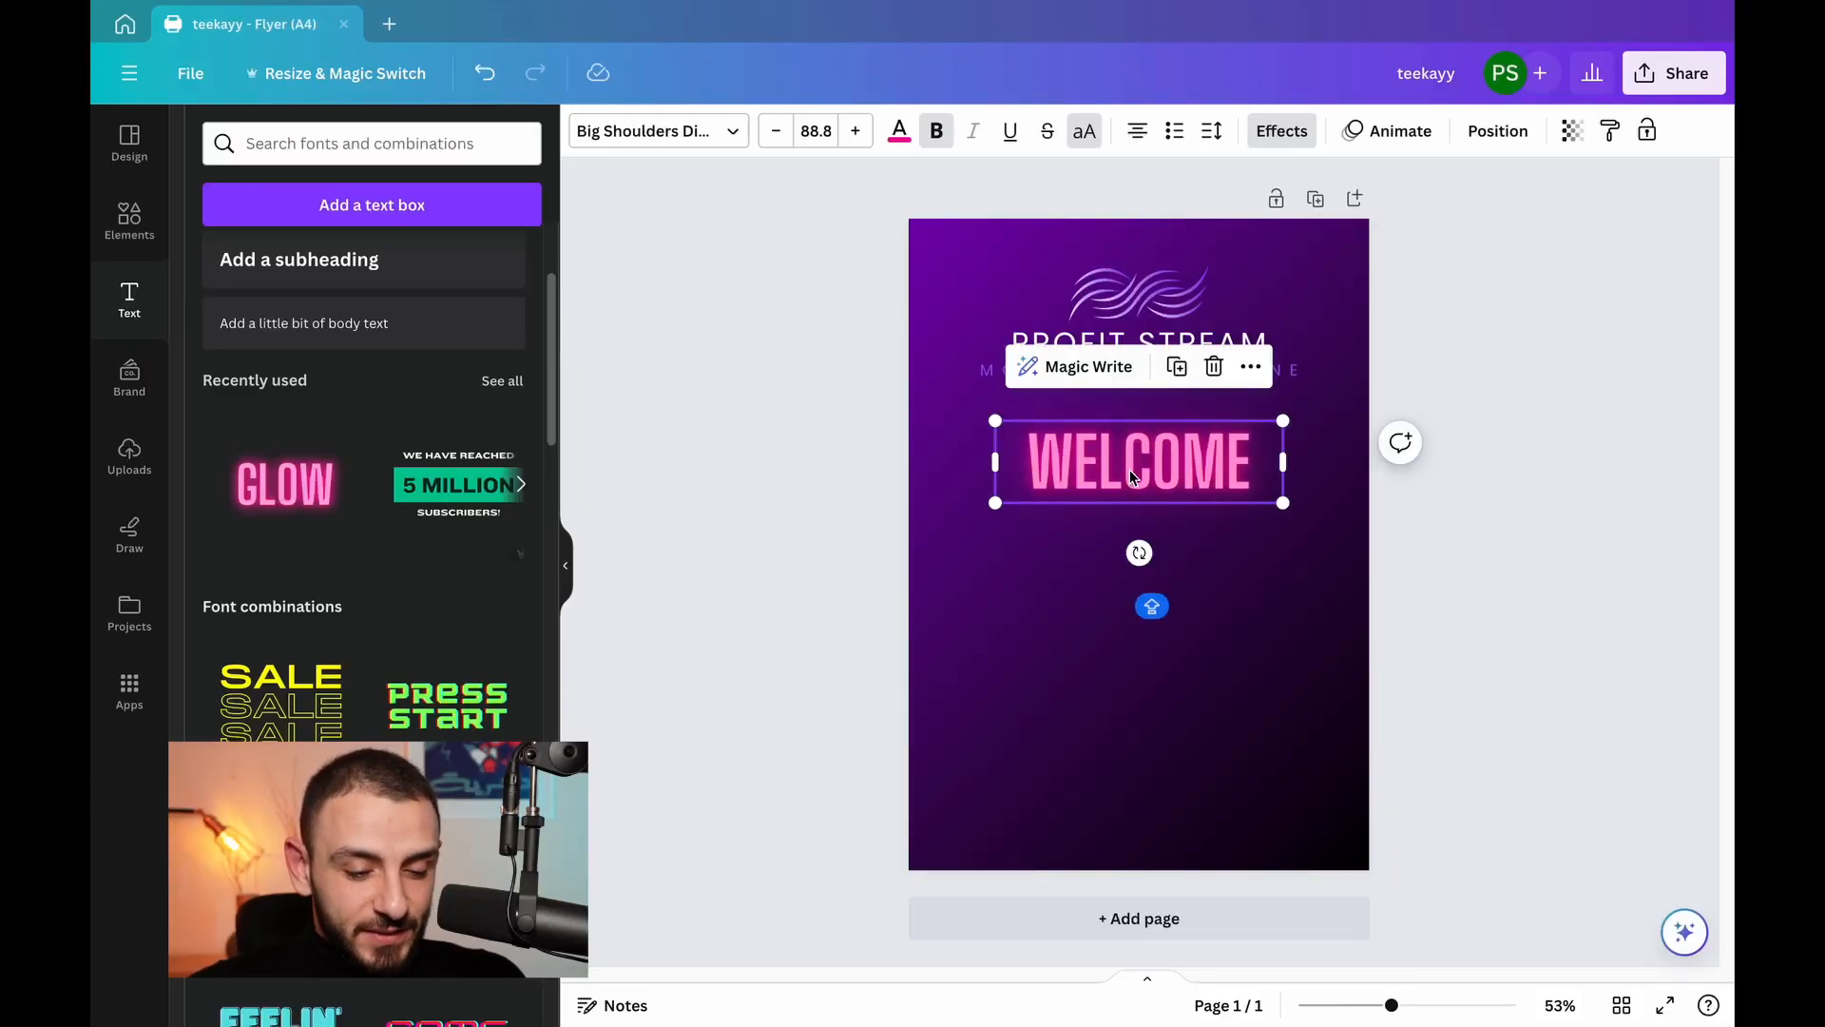
click(899, 130)
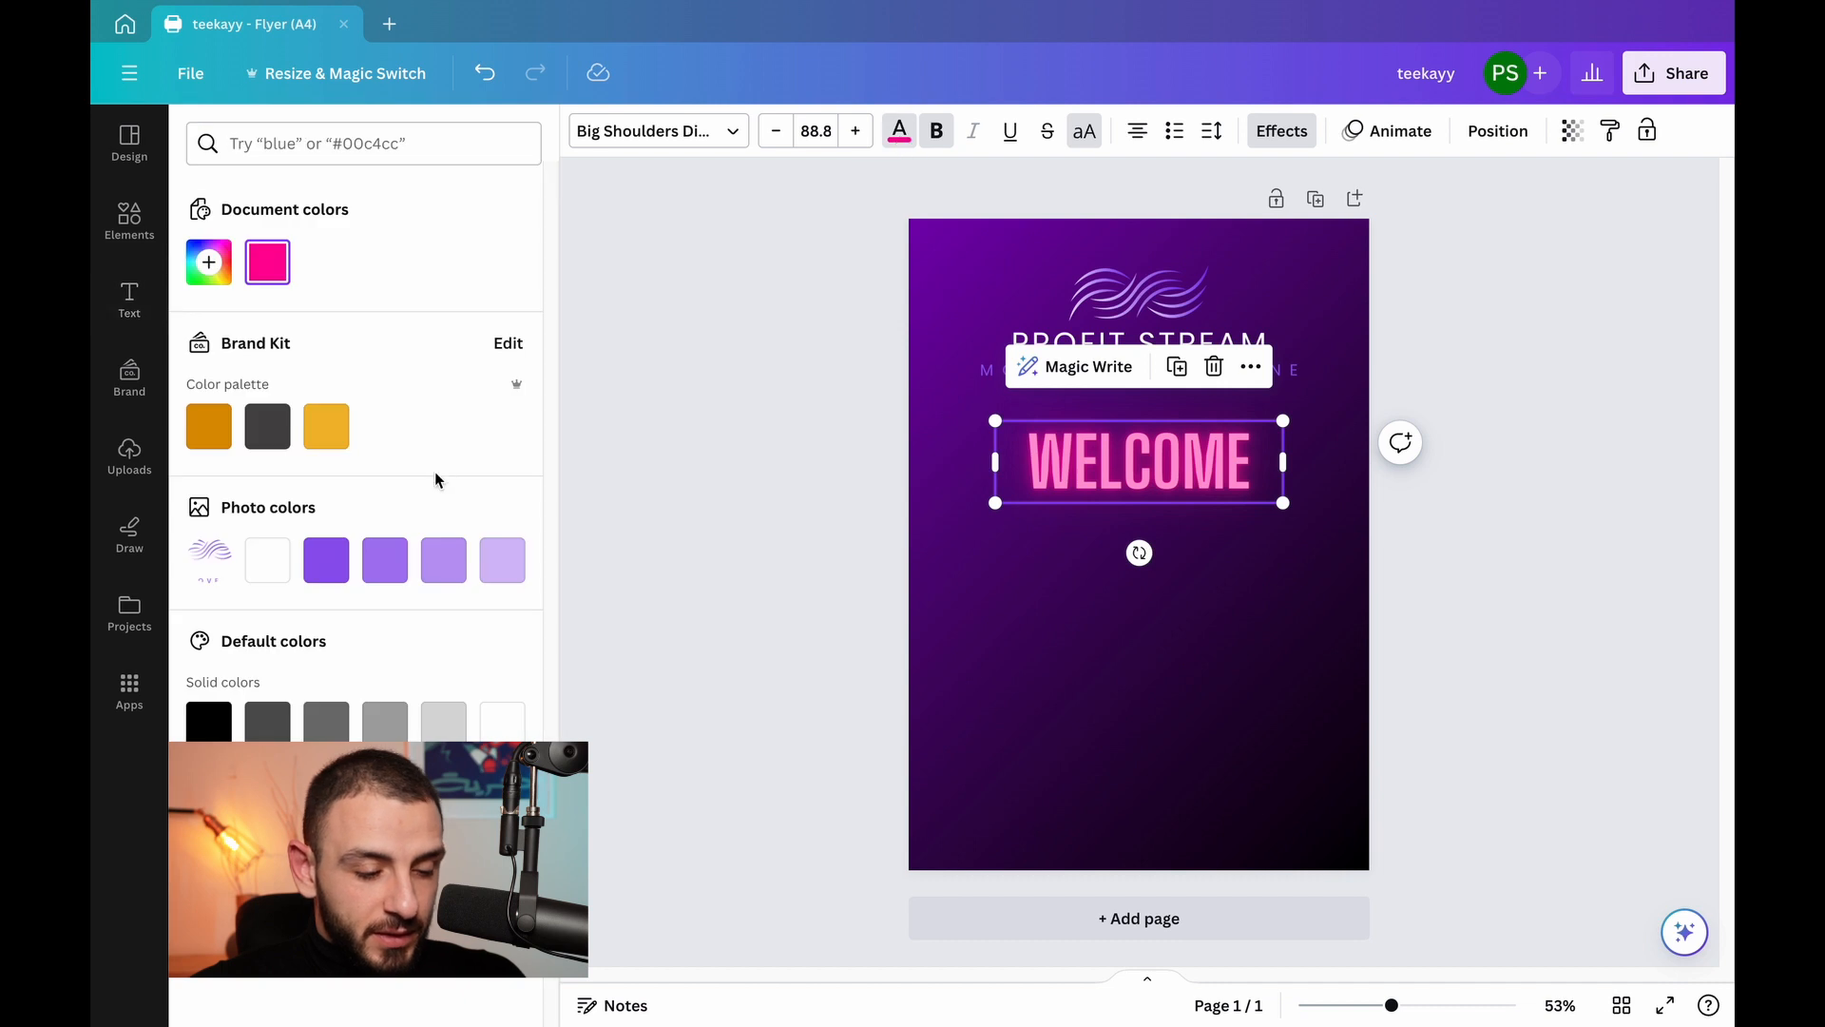
click(378, 565)
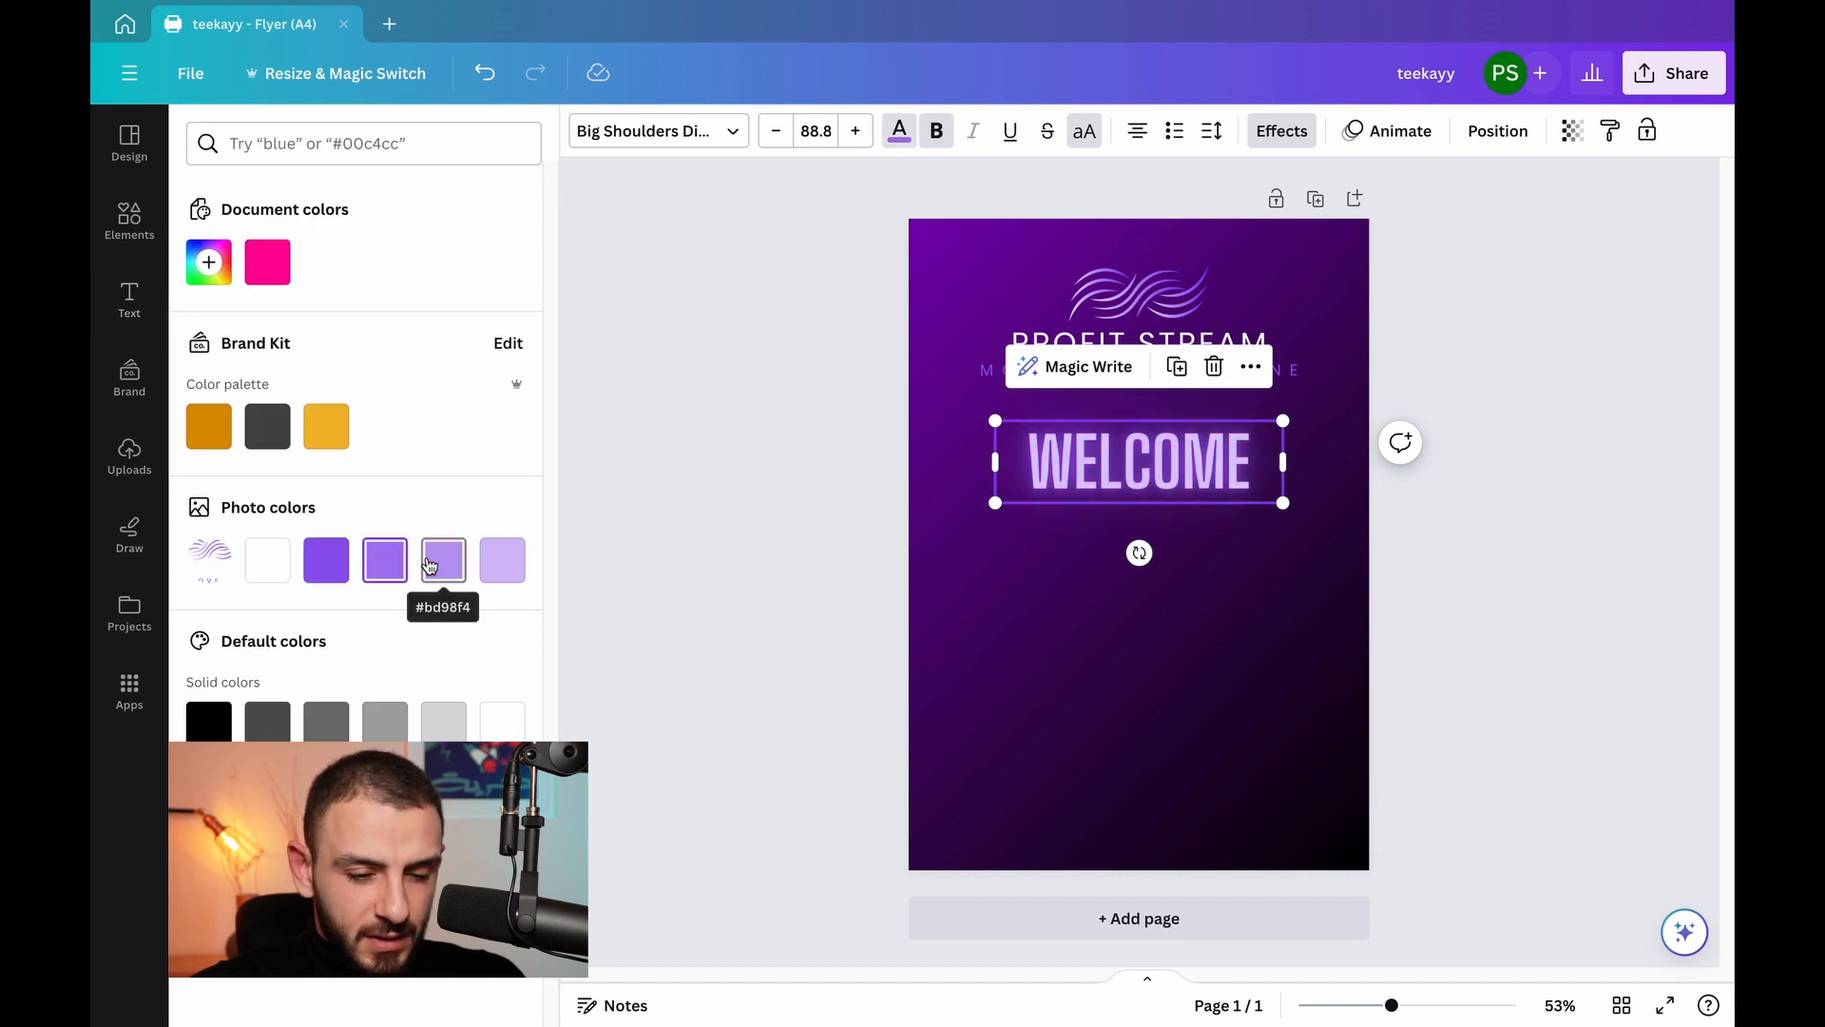
click(662, 423)
click(662, 430)
- Compare the logo's other purple shades on the WELCOME heading and settle on the light purple #bd98f4
click(1103, 466)
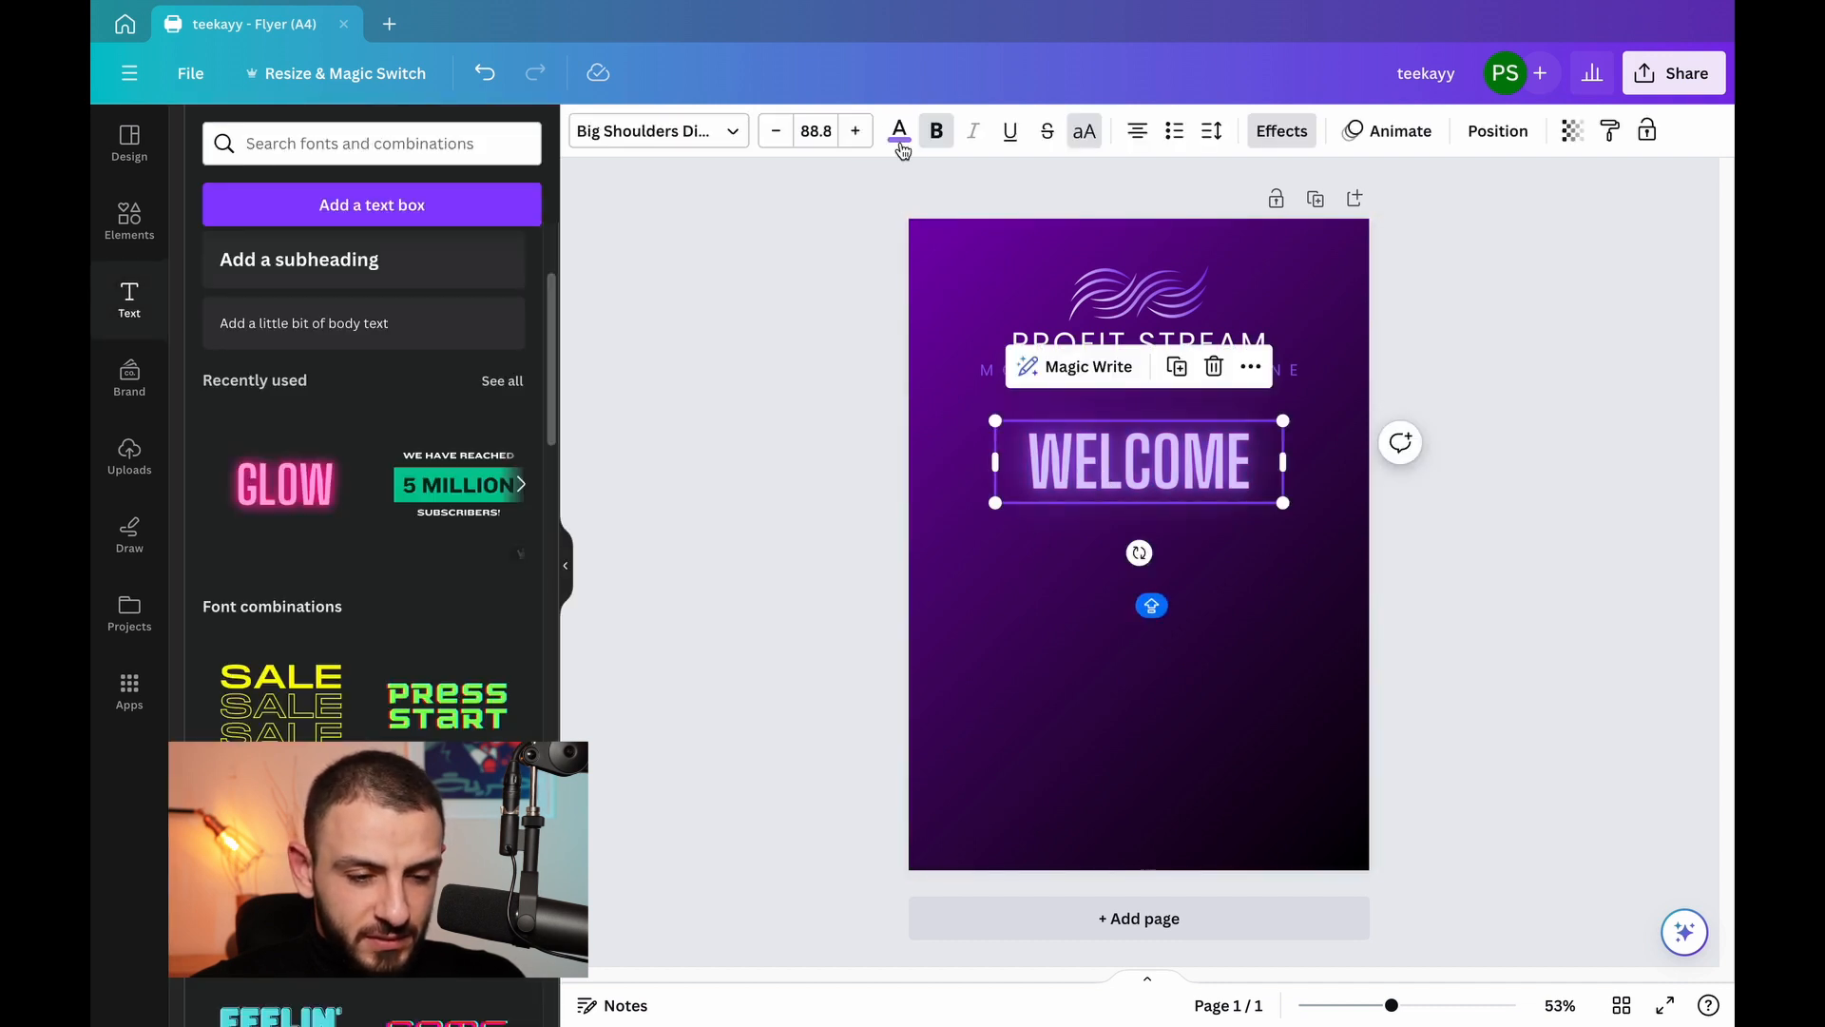
click(899, 131)
click(445, 563)
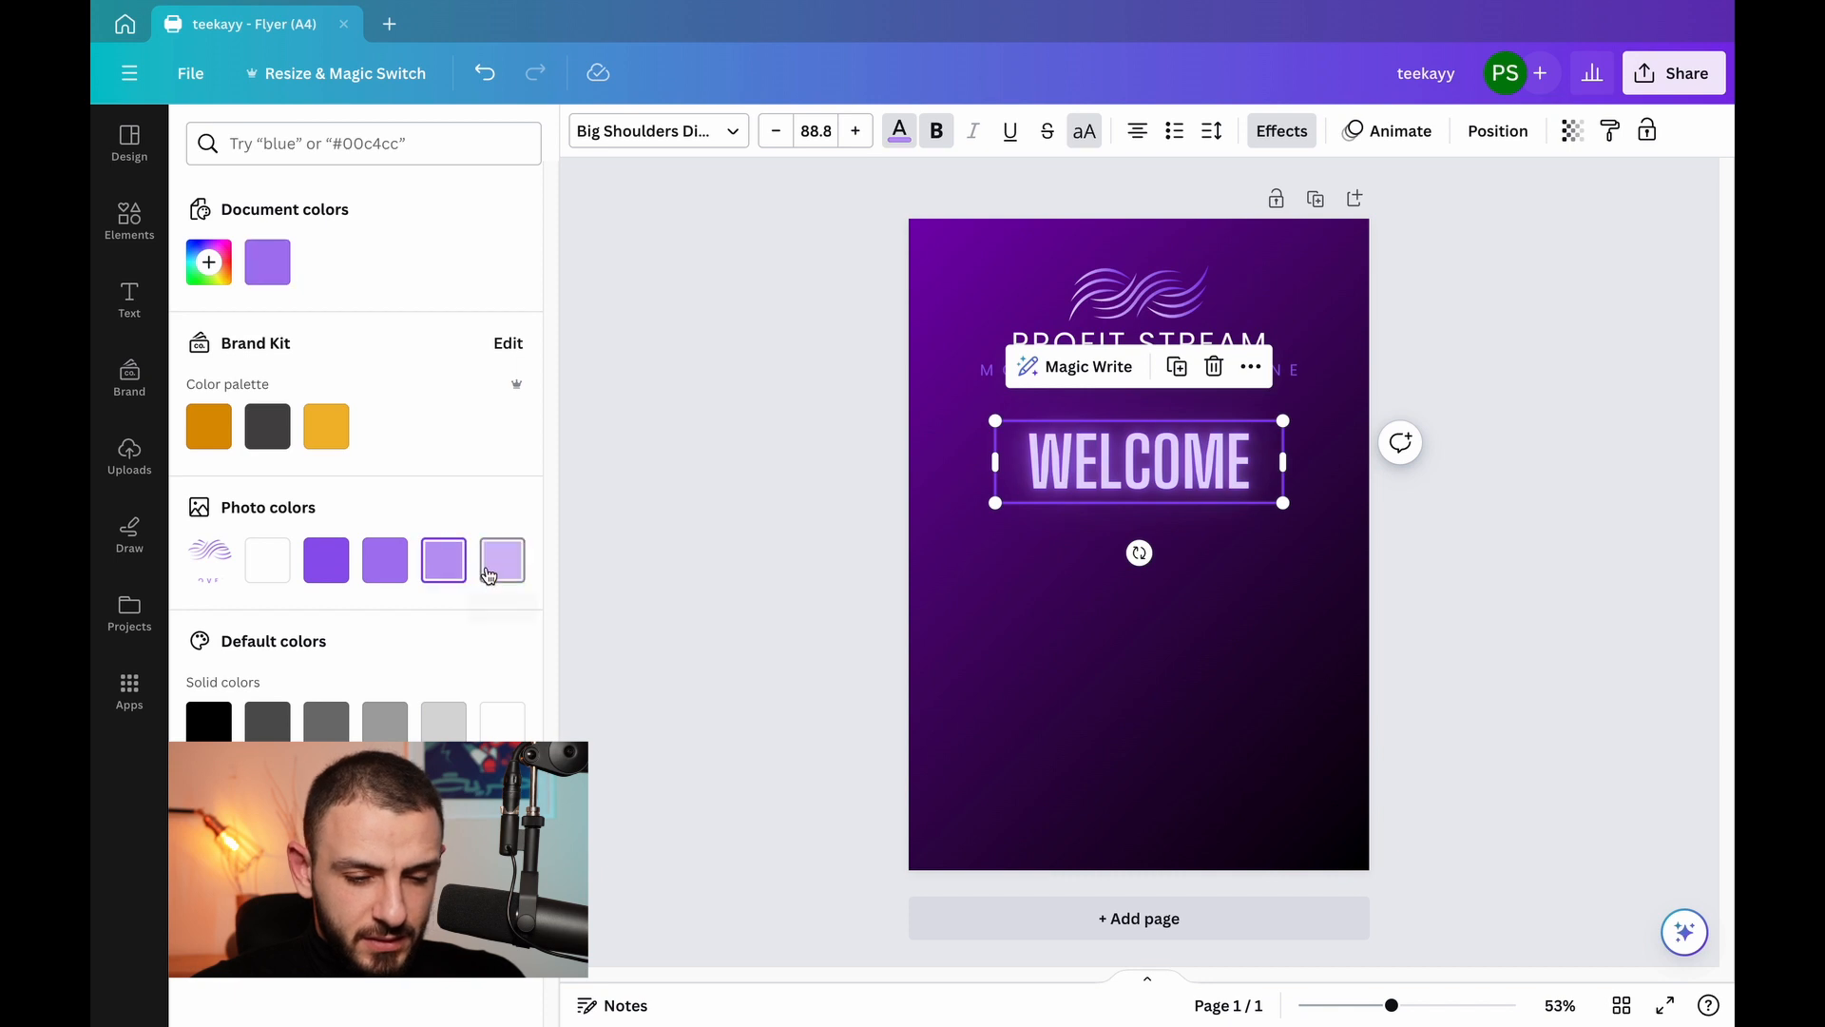
click(489, 571)
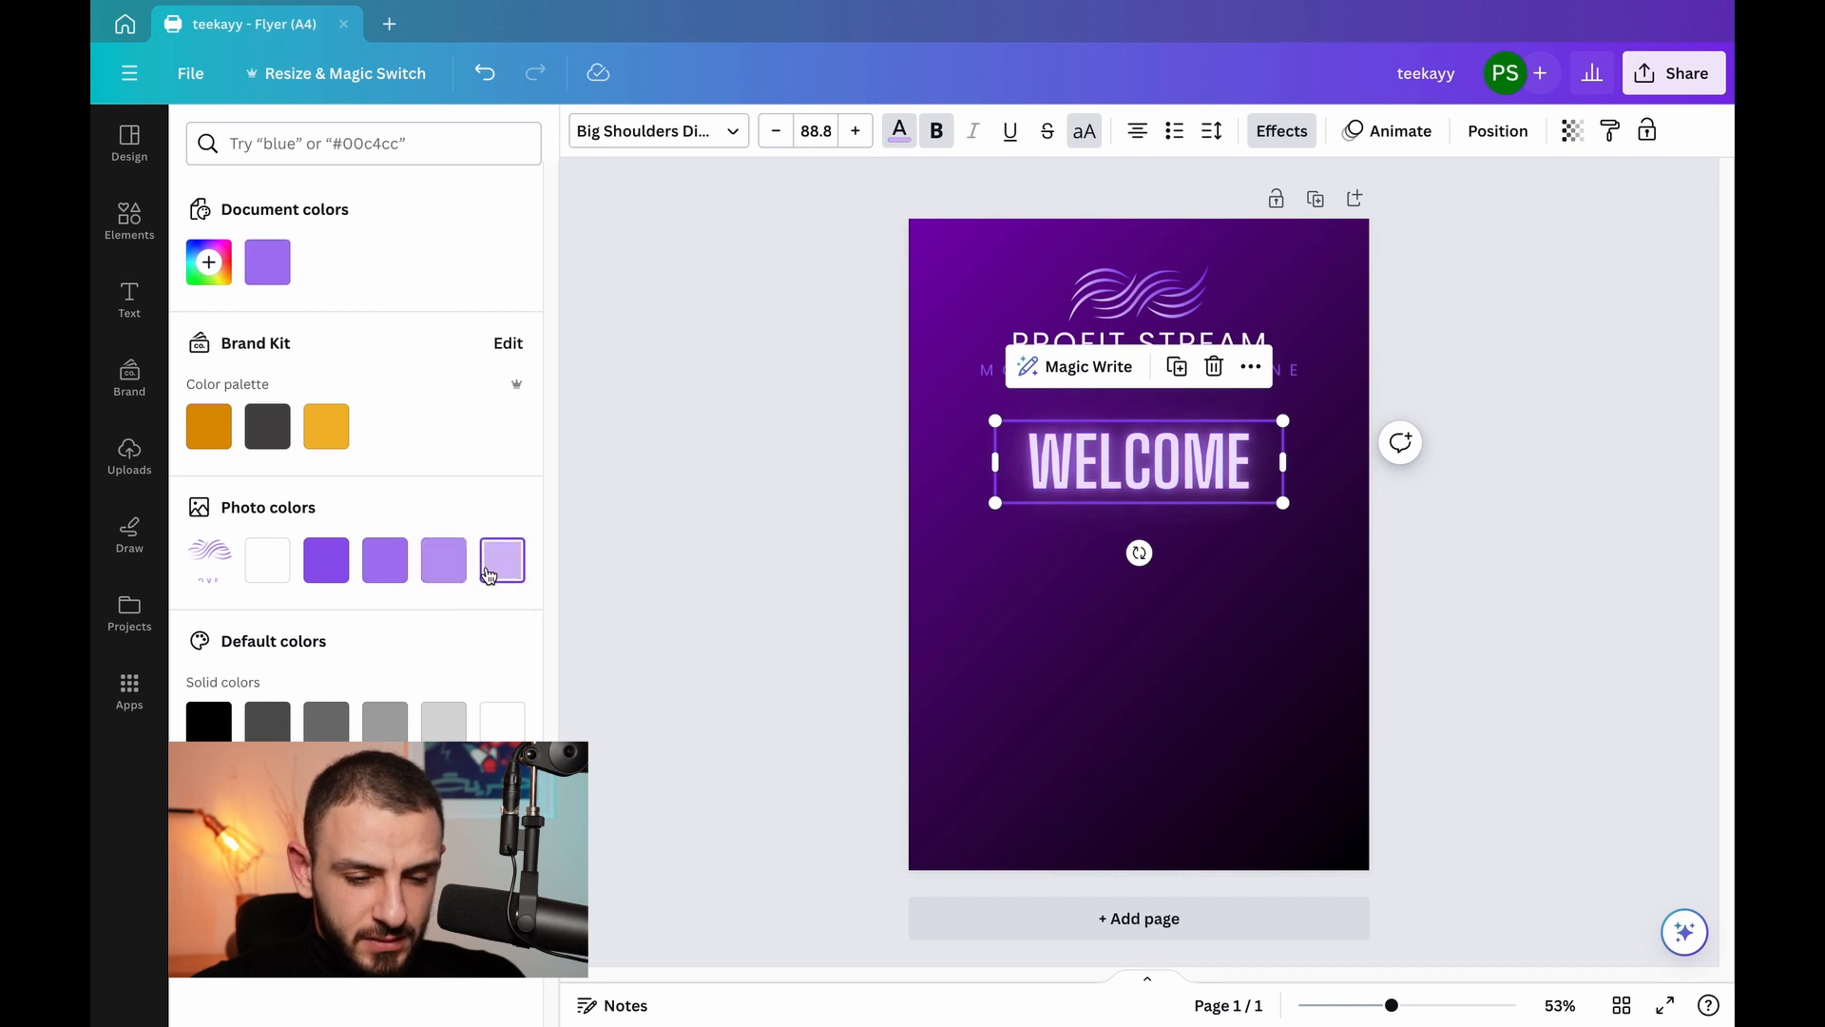
click(329, 570)
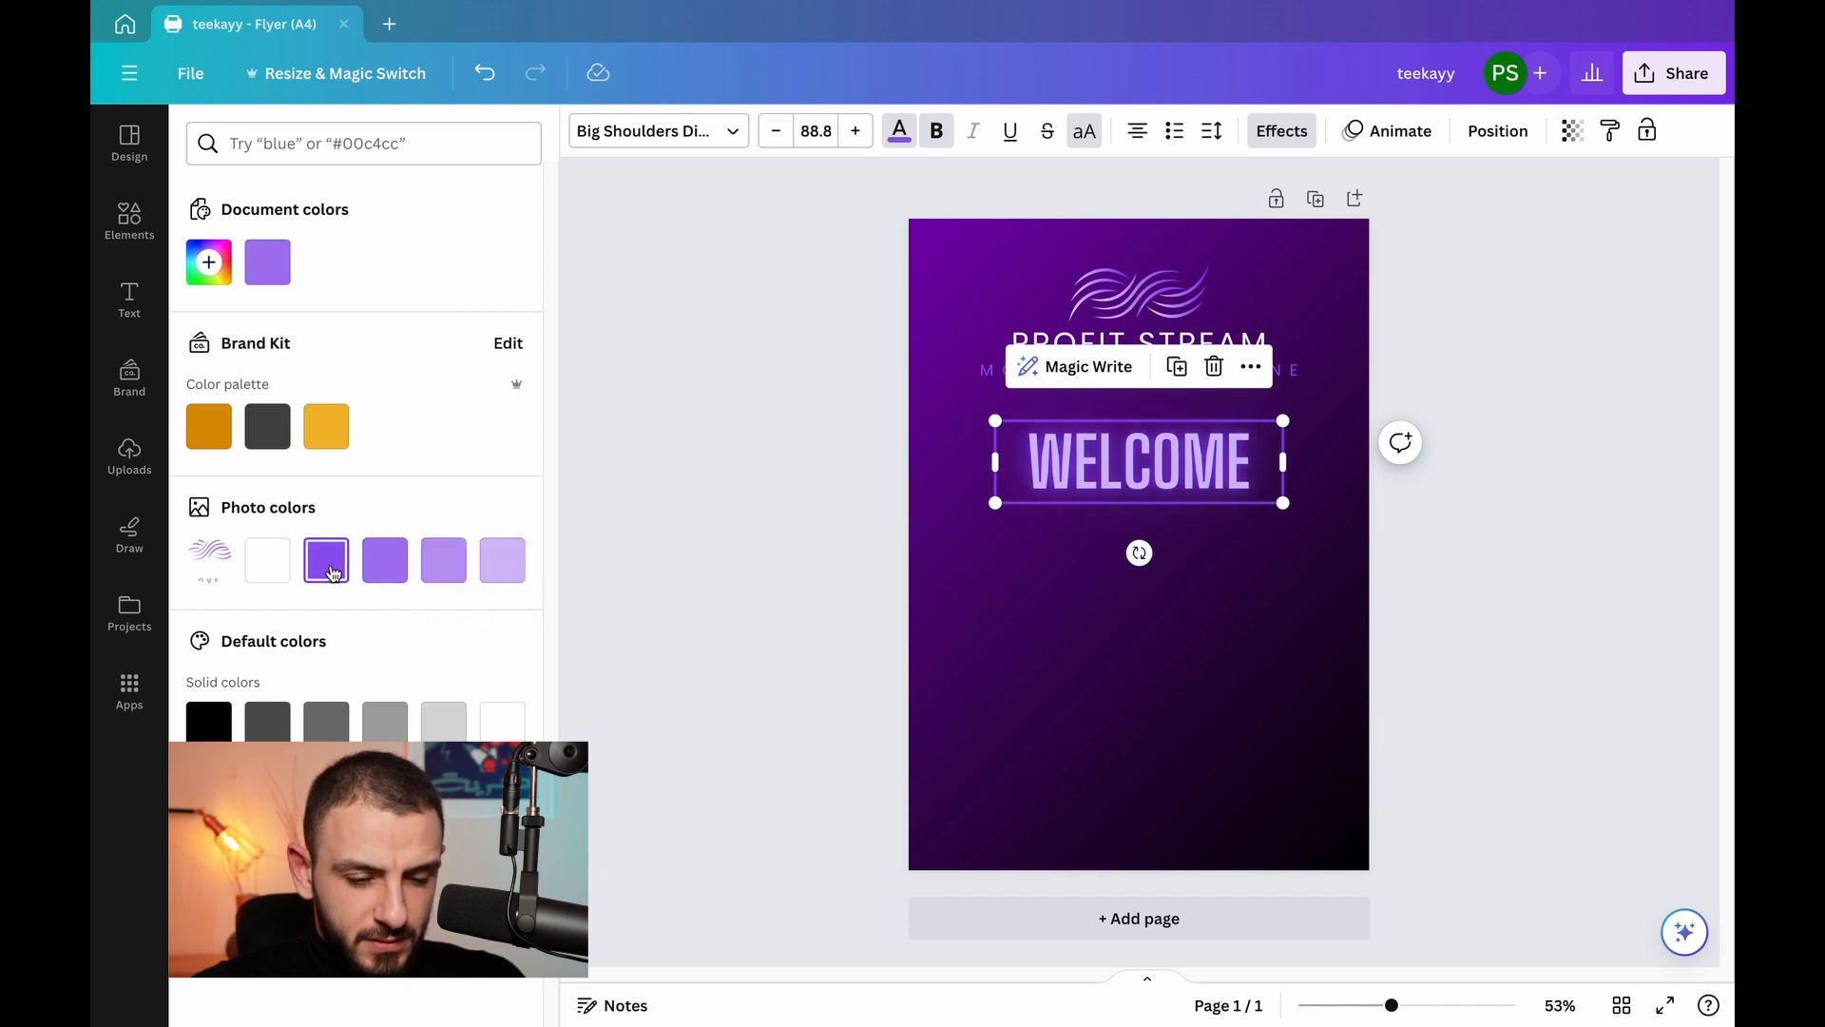
click(433, 571)
click(703, 514)
click(716, 492)
- Enlarge the WELCOME heading to font size 104 and re-centre it below the logo
click(1079, 463)
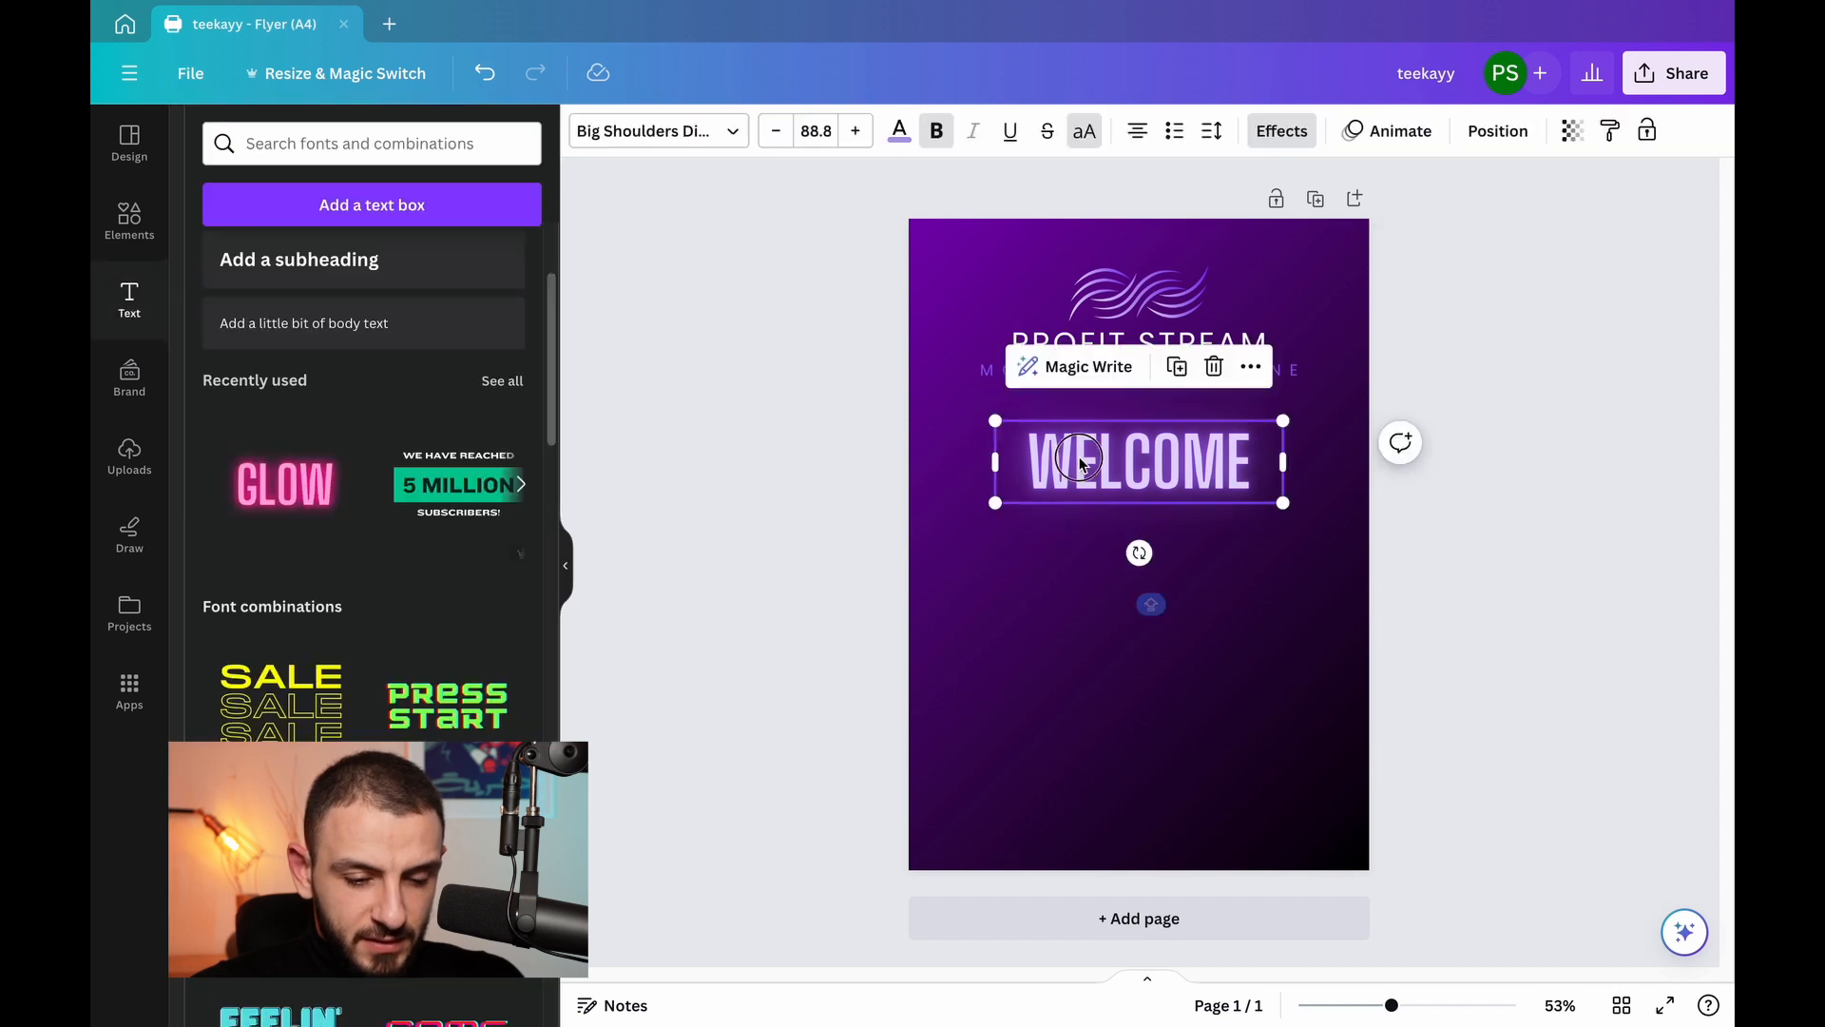
drag(996, 420, 954, 409)
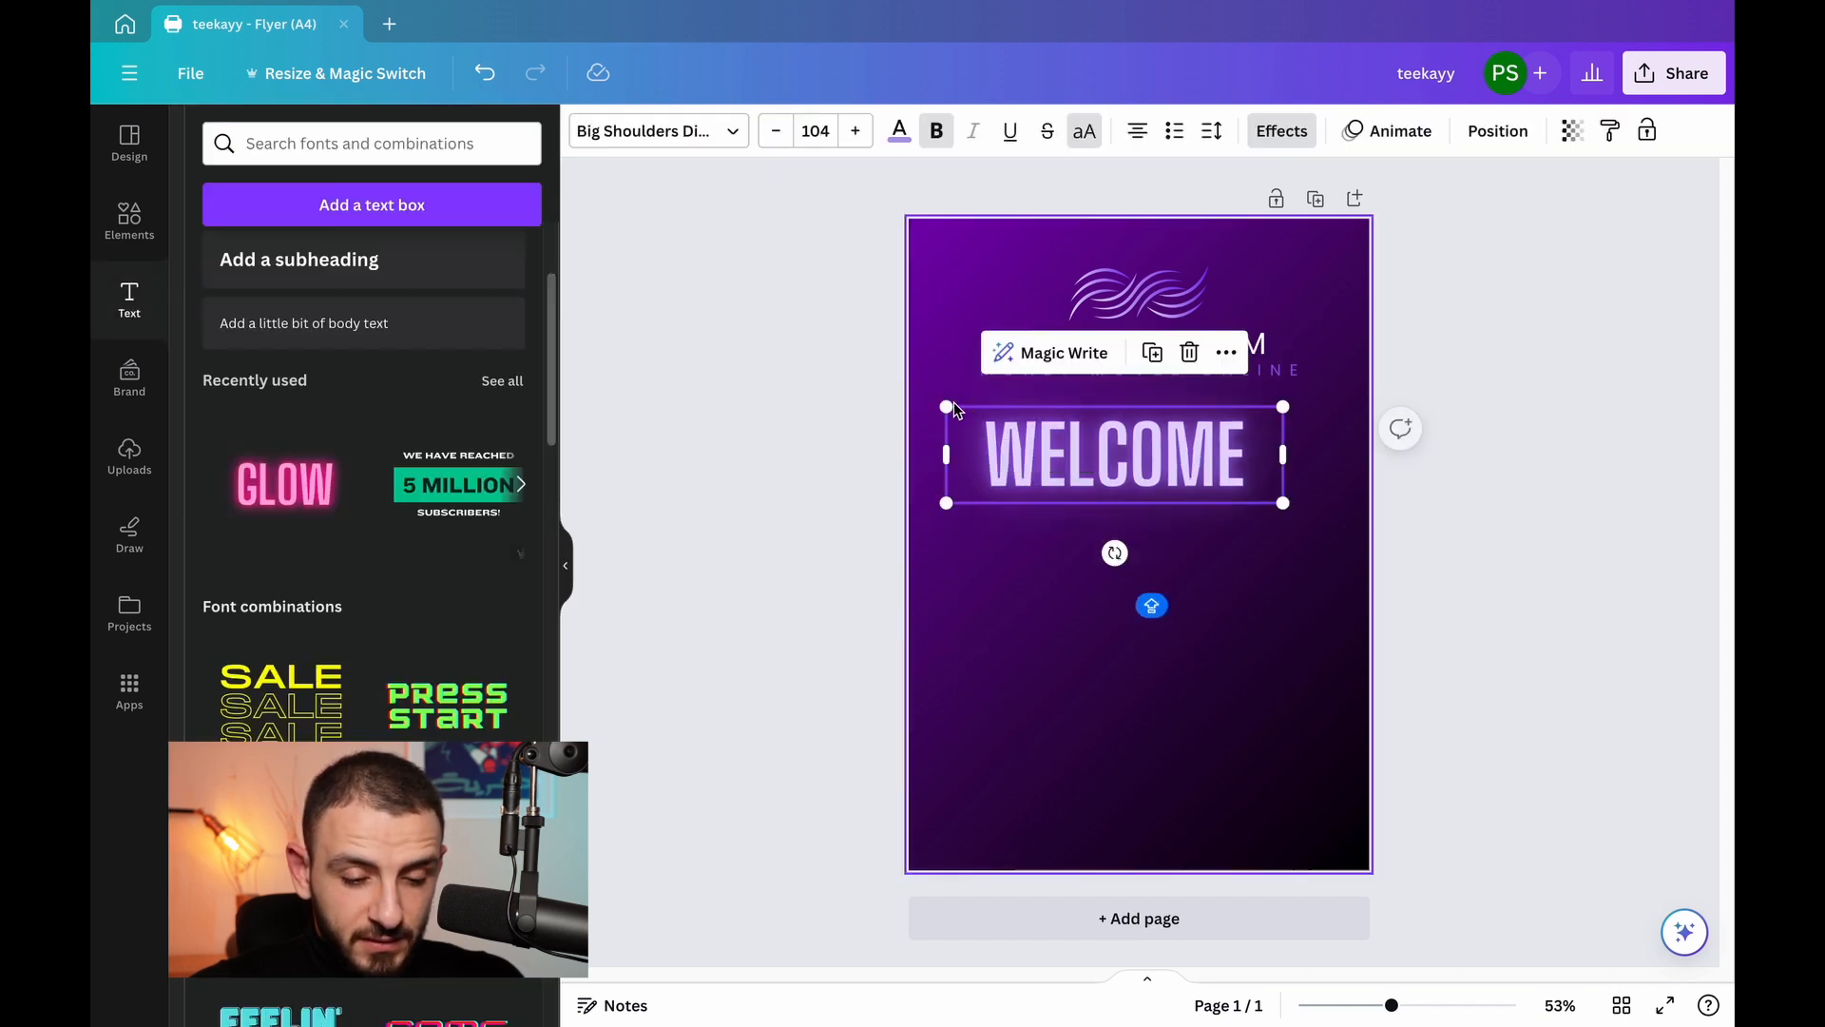
click(1520, 459)
drag(1161, 460, 1181, 471)
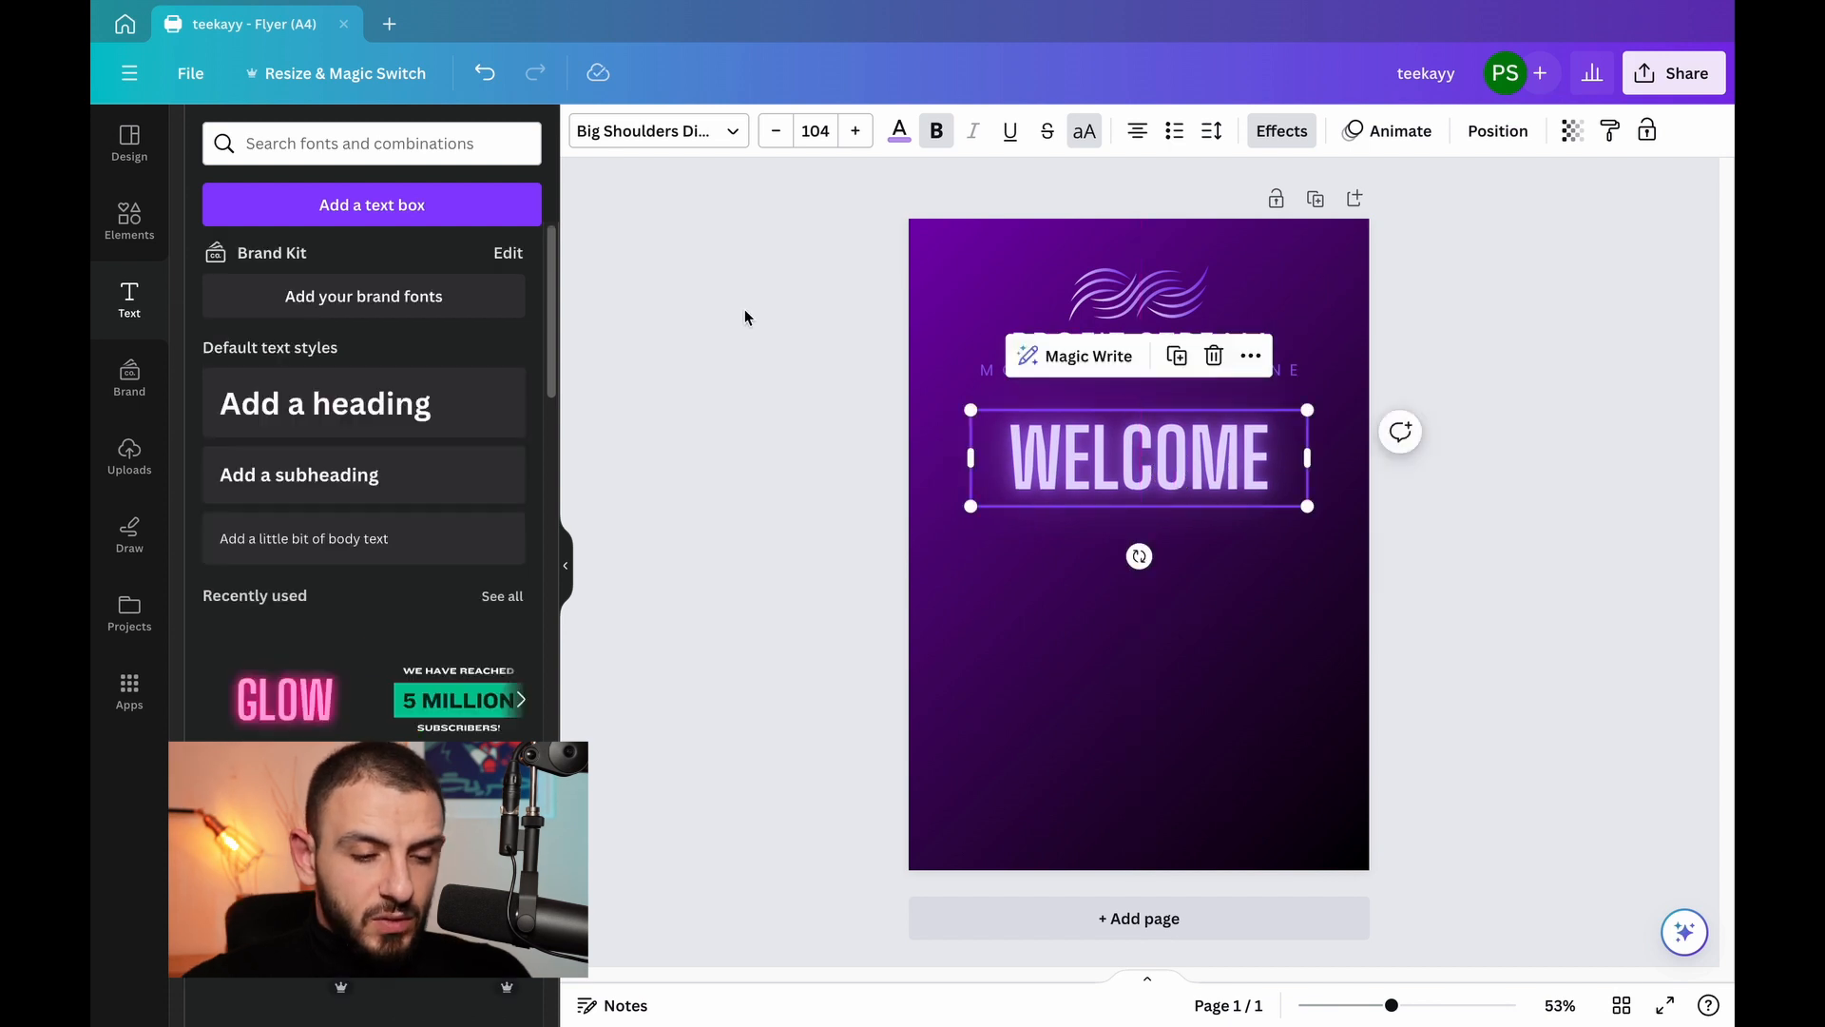
- Change the WELCOME heading's font to Eastman Grotesque, then widen its box to fit one line and centre it on the page
click(730, 130)
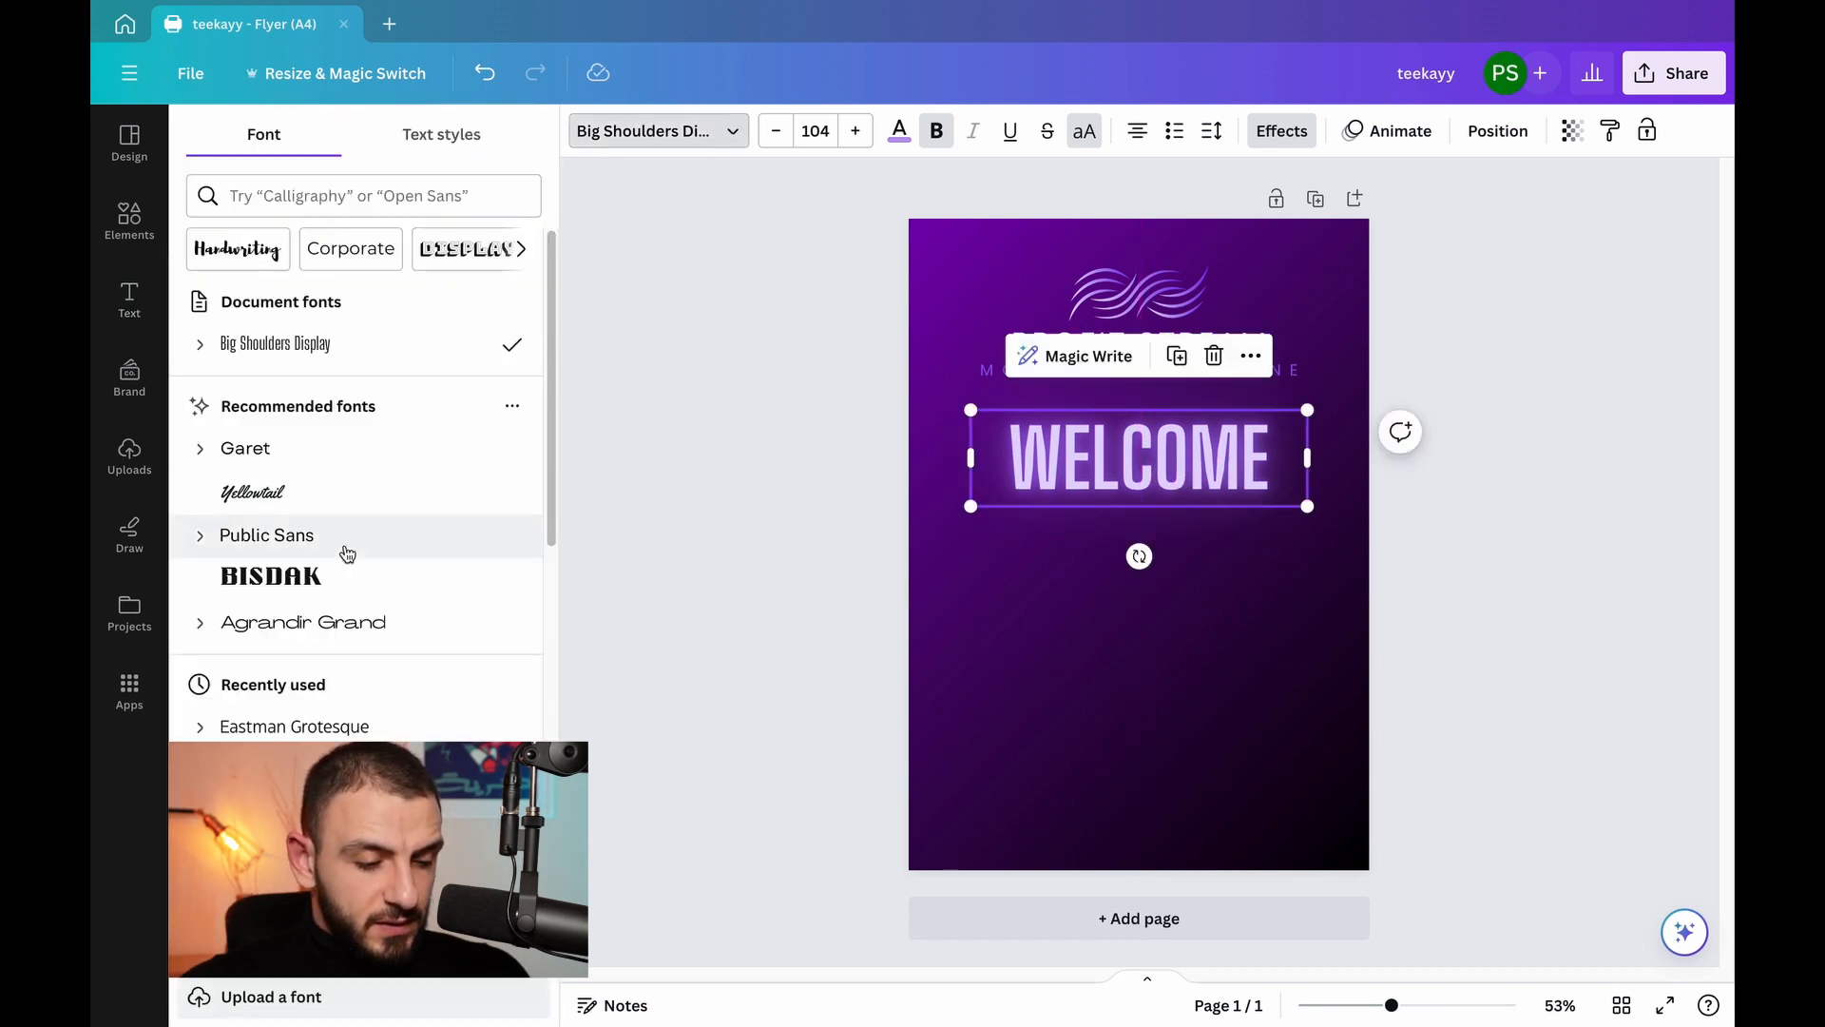
click(361, 726)
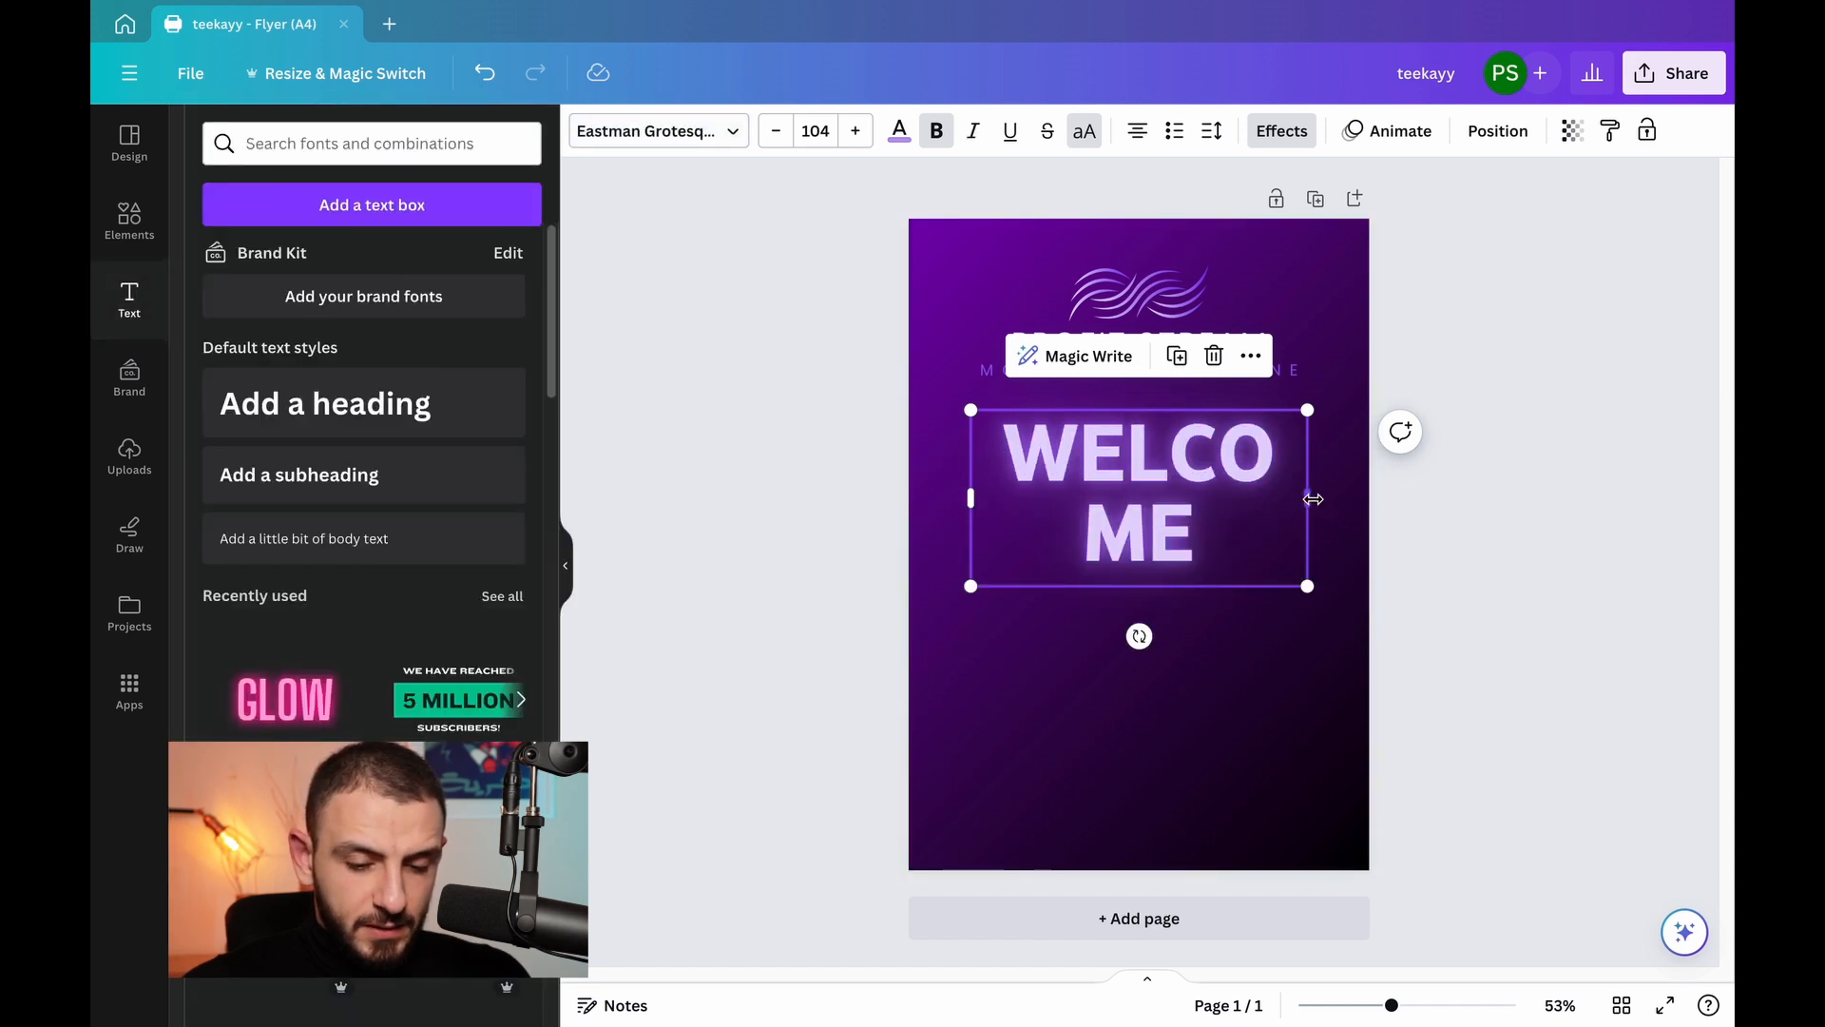
drag(1313, 498, 1383, 494)
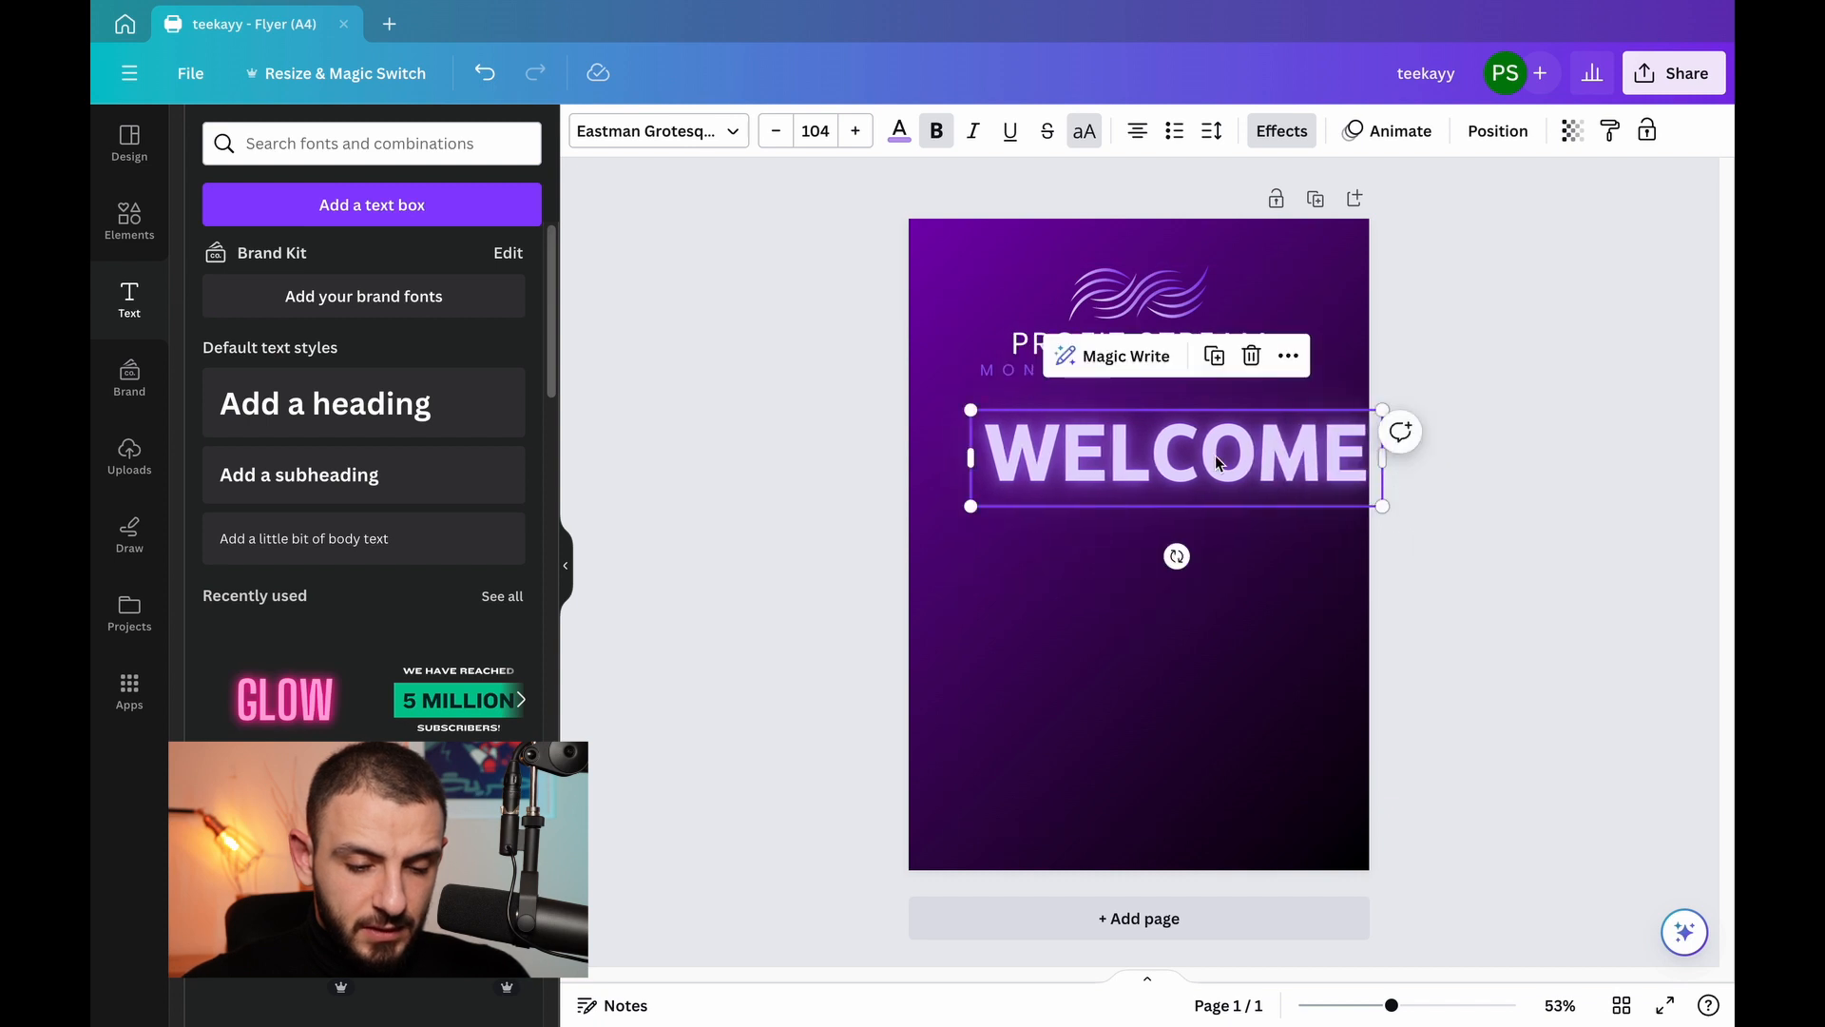
drag(1217, 463, 1178, 482)
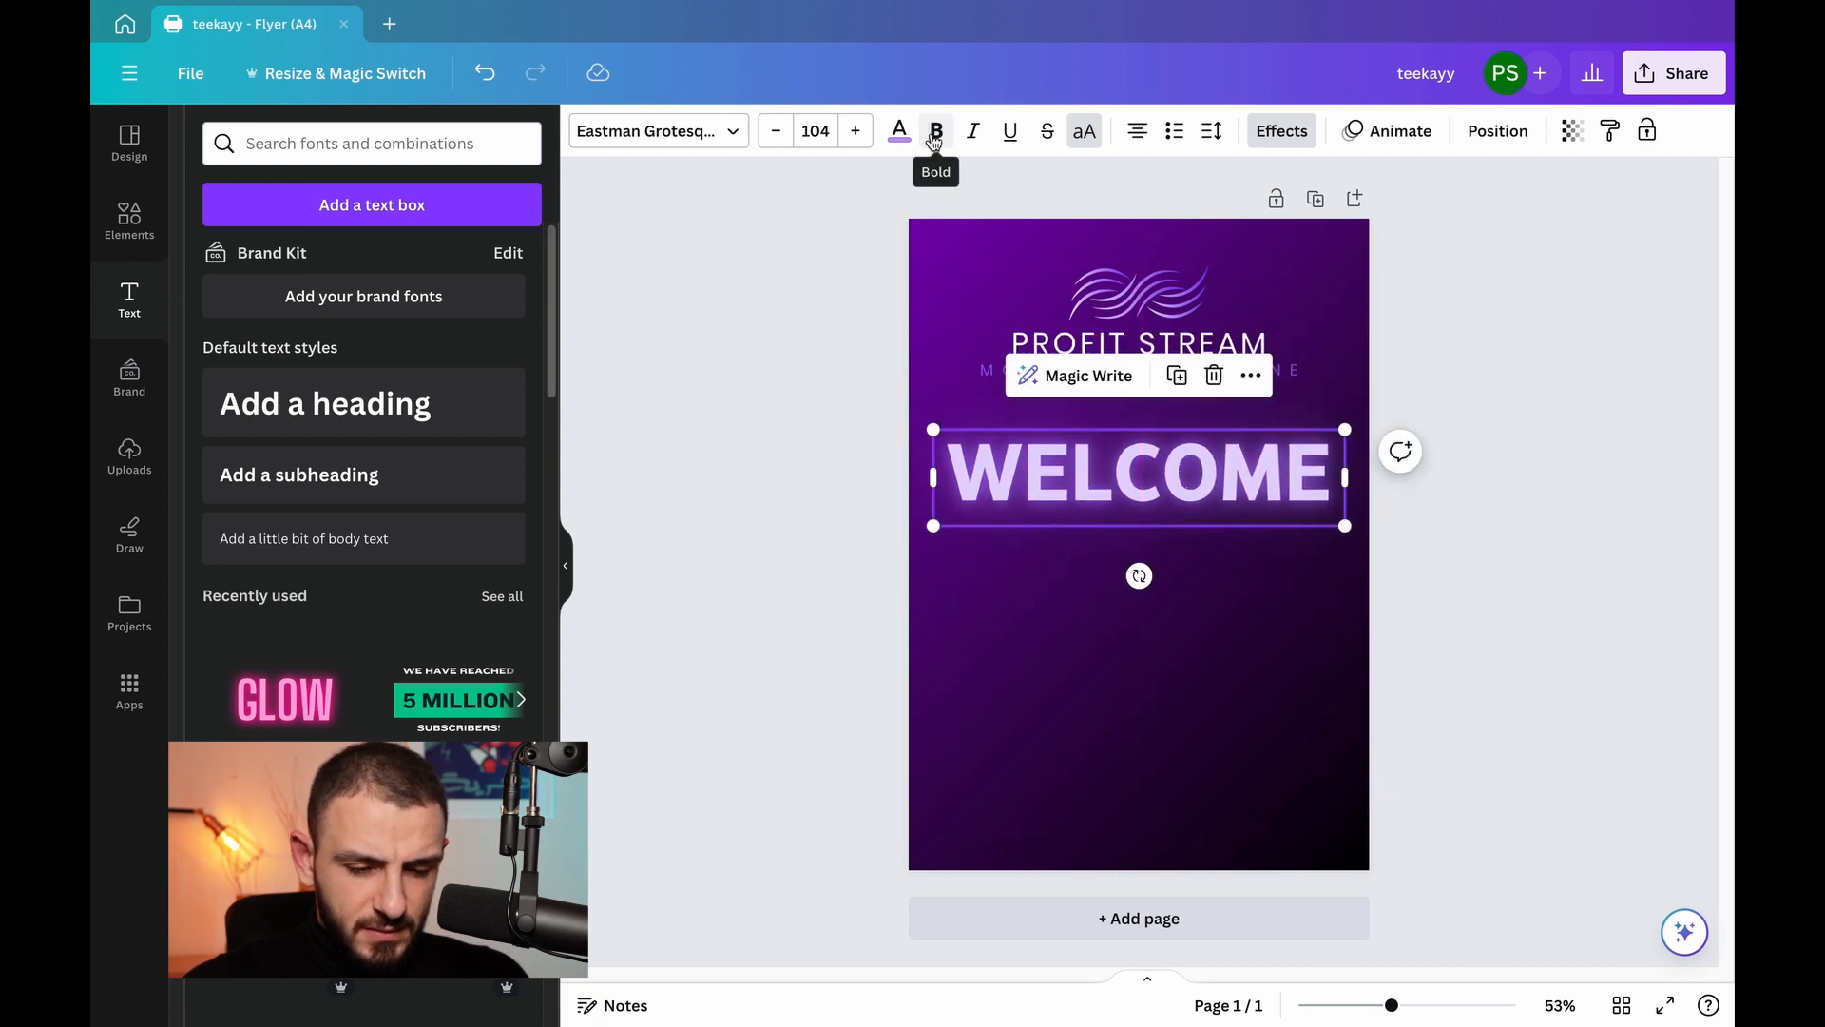
click(778, 359)
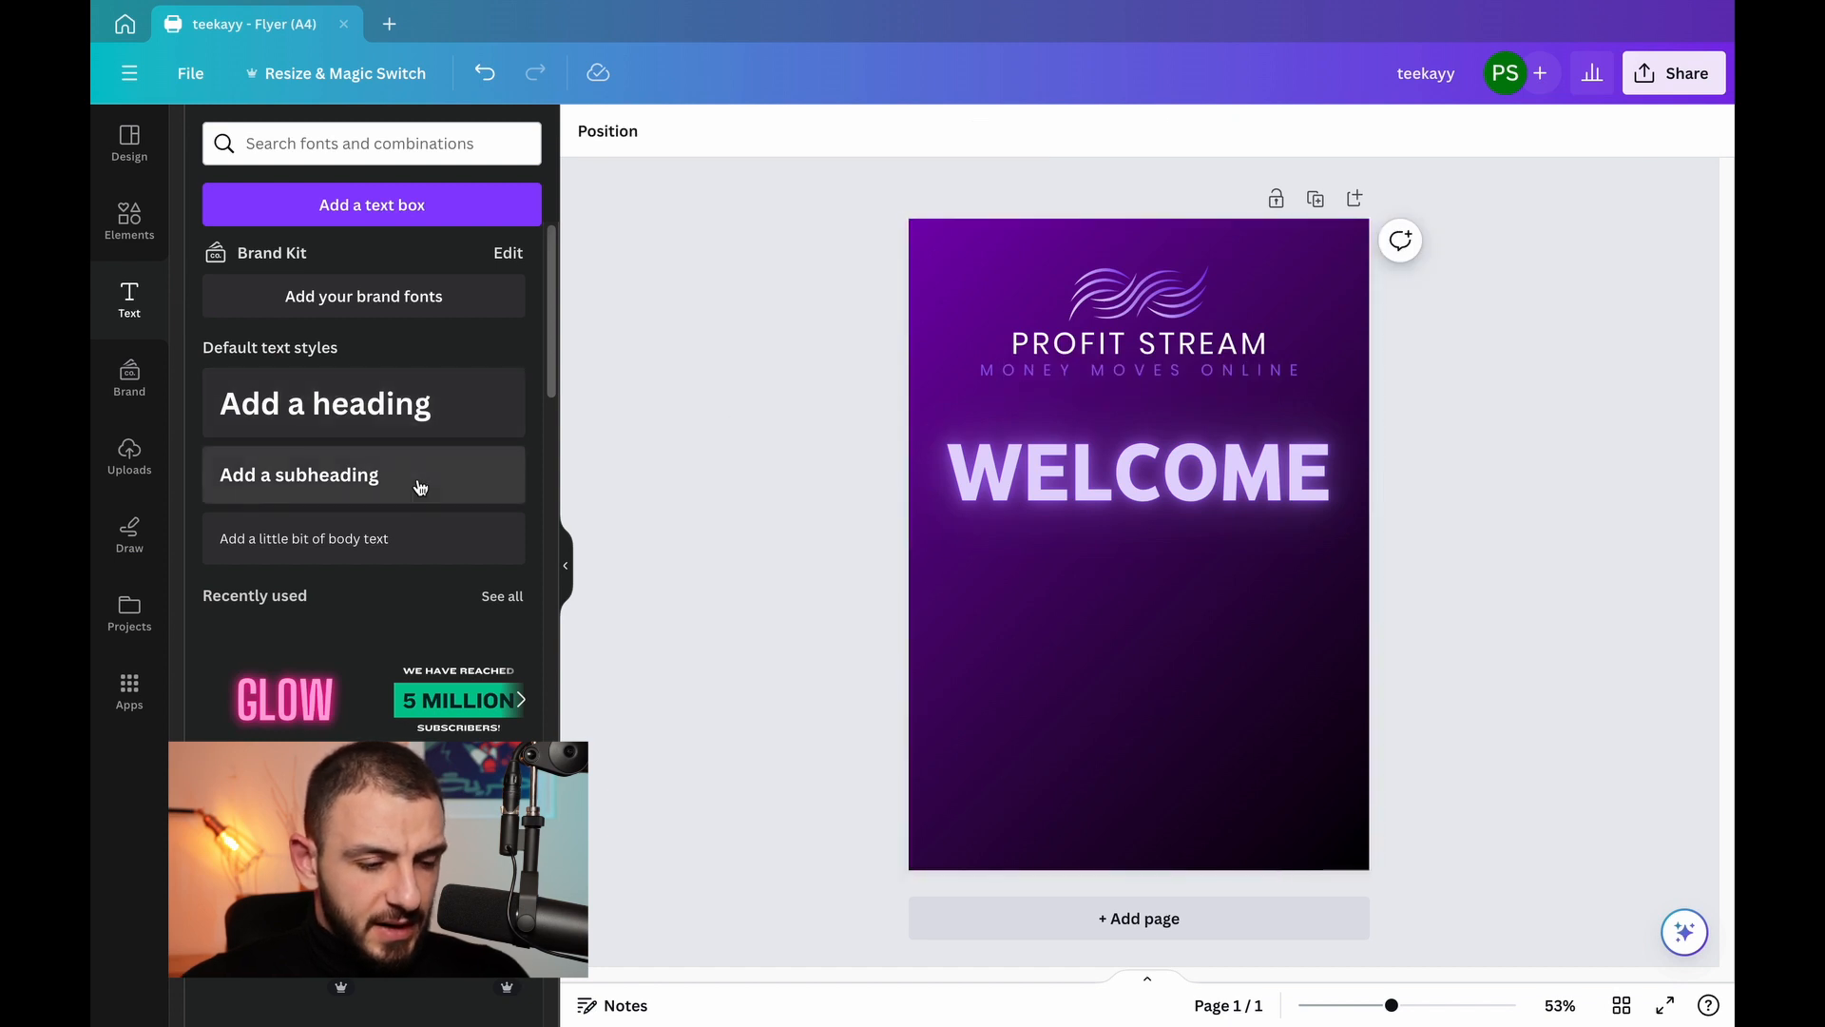
- Duplicate the WELCOME heading for unbolded text below: OFFICIAL INVITE at size 50 and 21/05/2024, THE WHATEVER HOTEL, 6:00 PM at size 35
click(1211, 490)
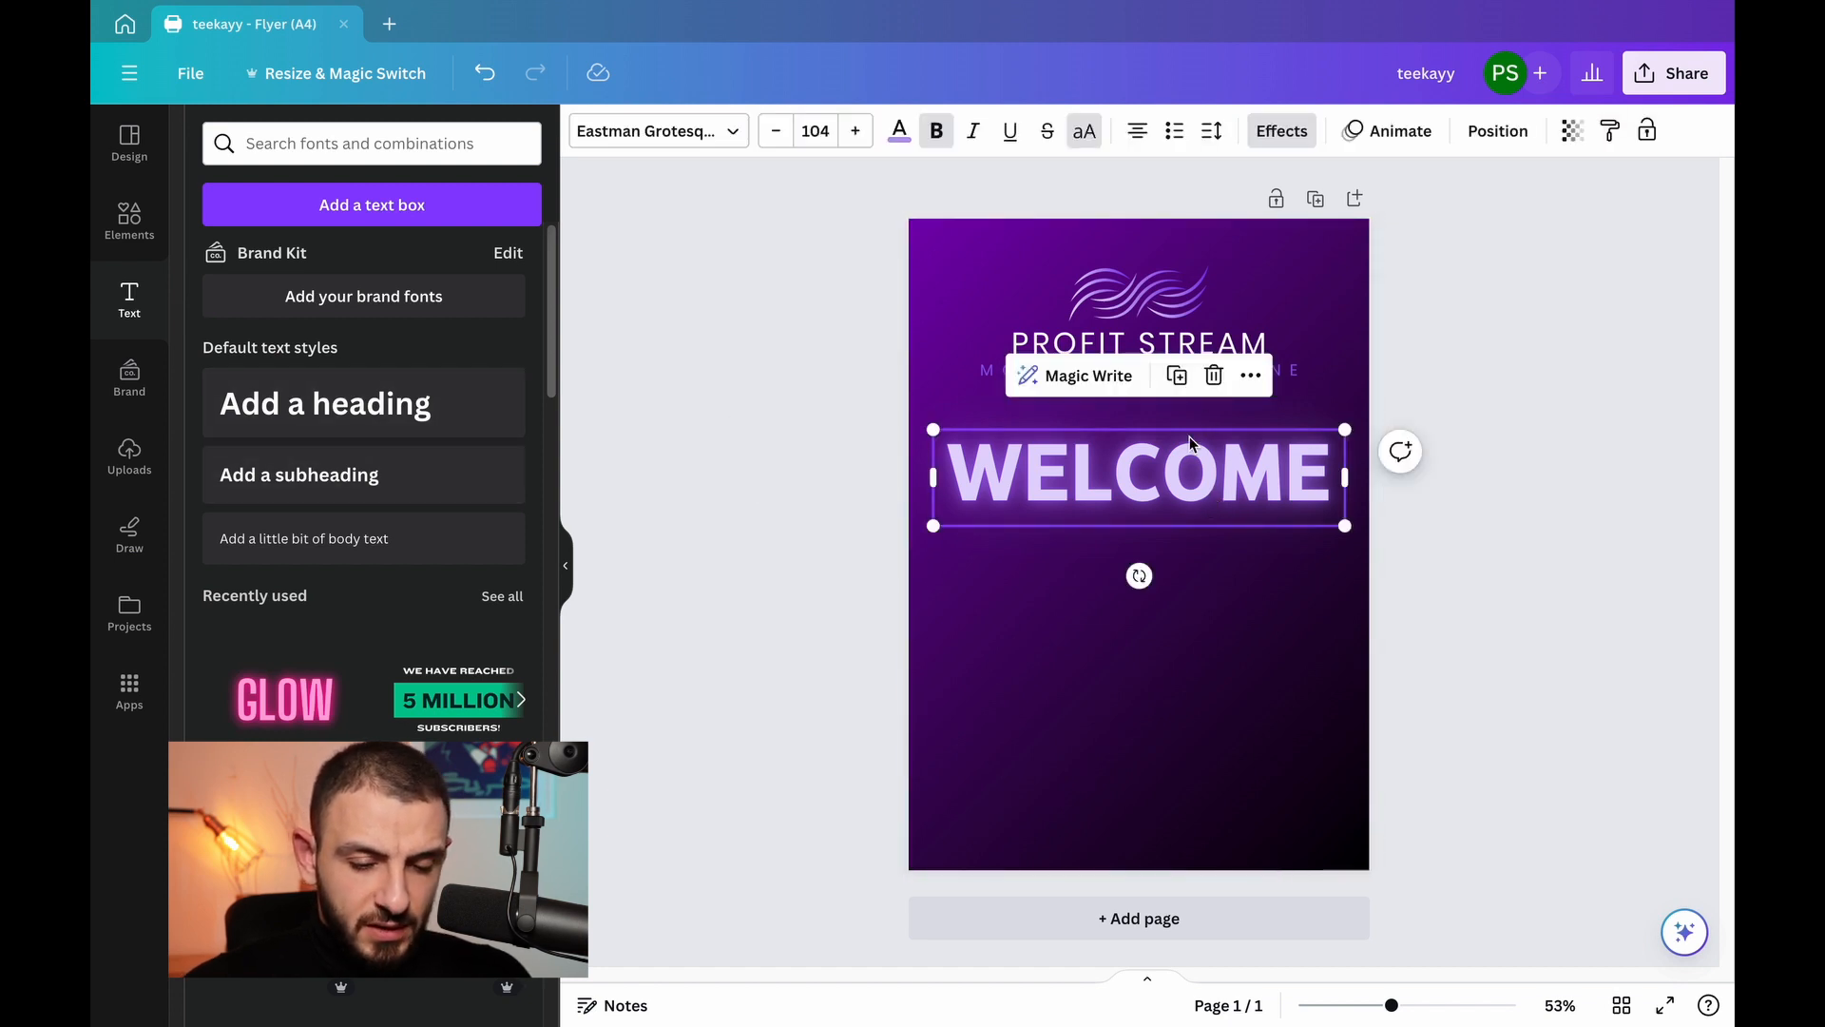
key(ctrl+d)
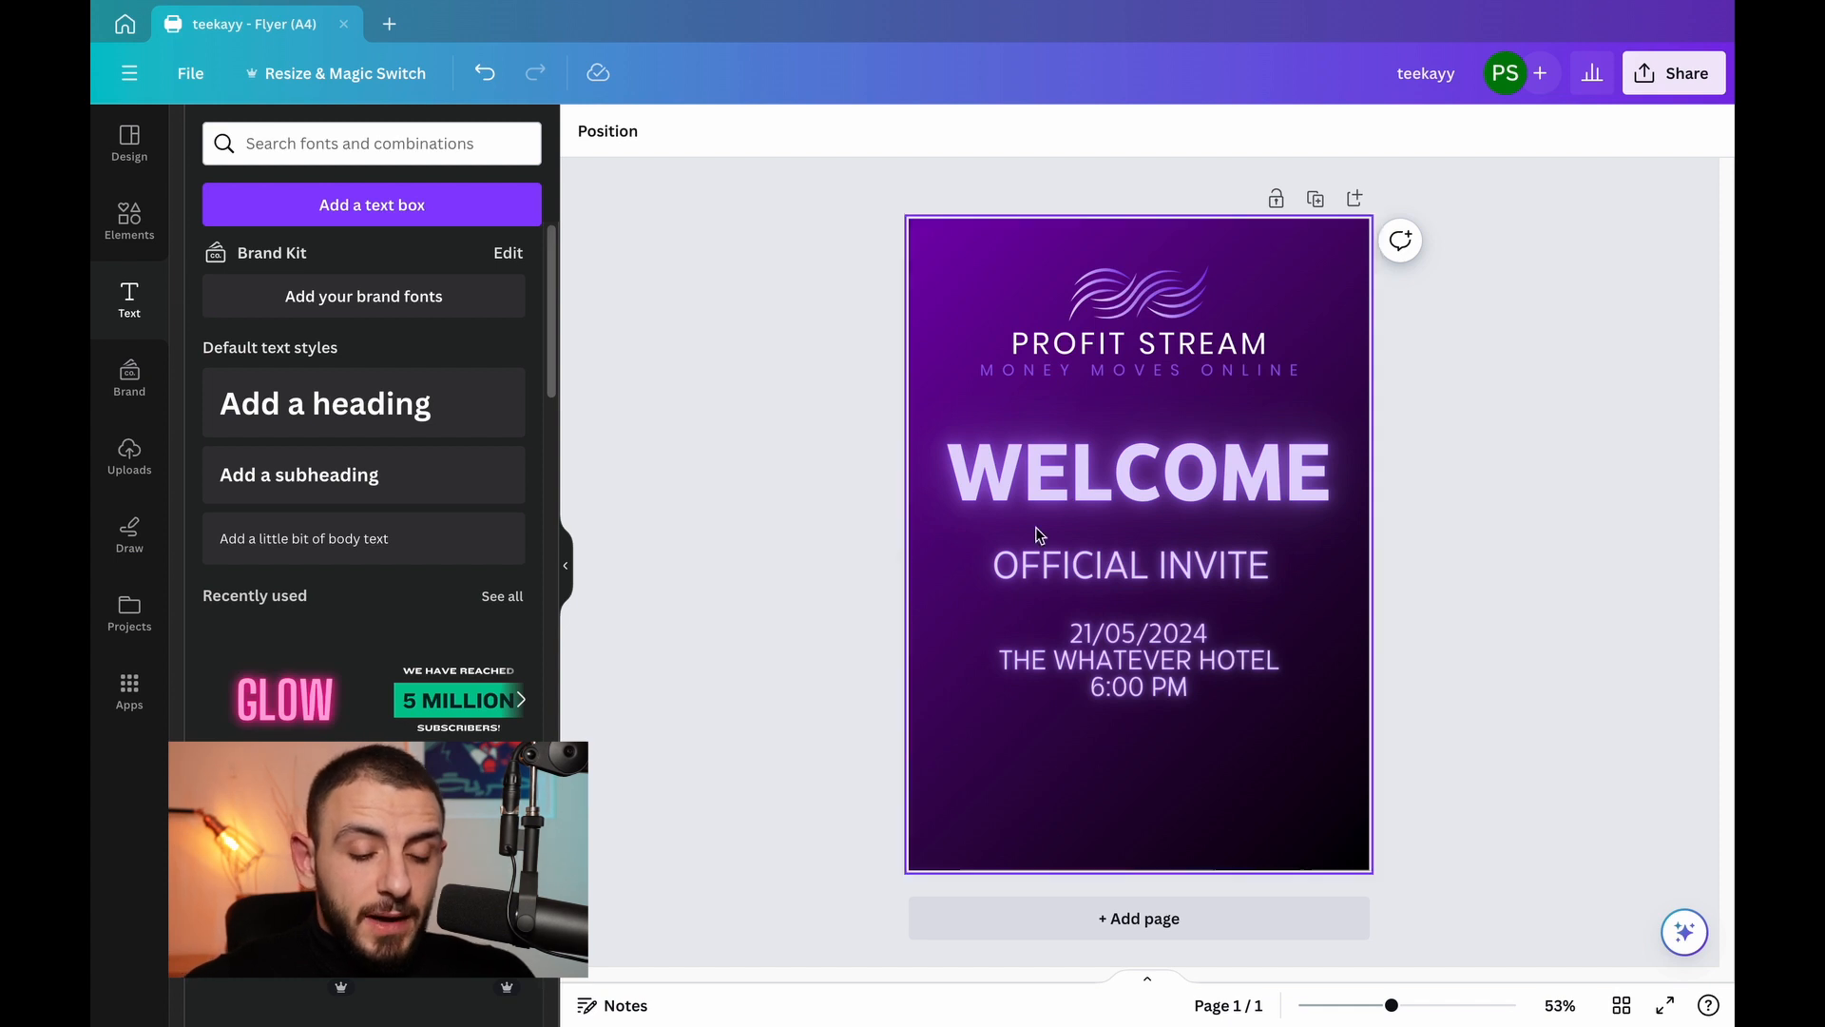
- Review the font sizes of the WELCOME heading, the OFFICIAL INVITE line and the event details
click(1122, 496)
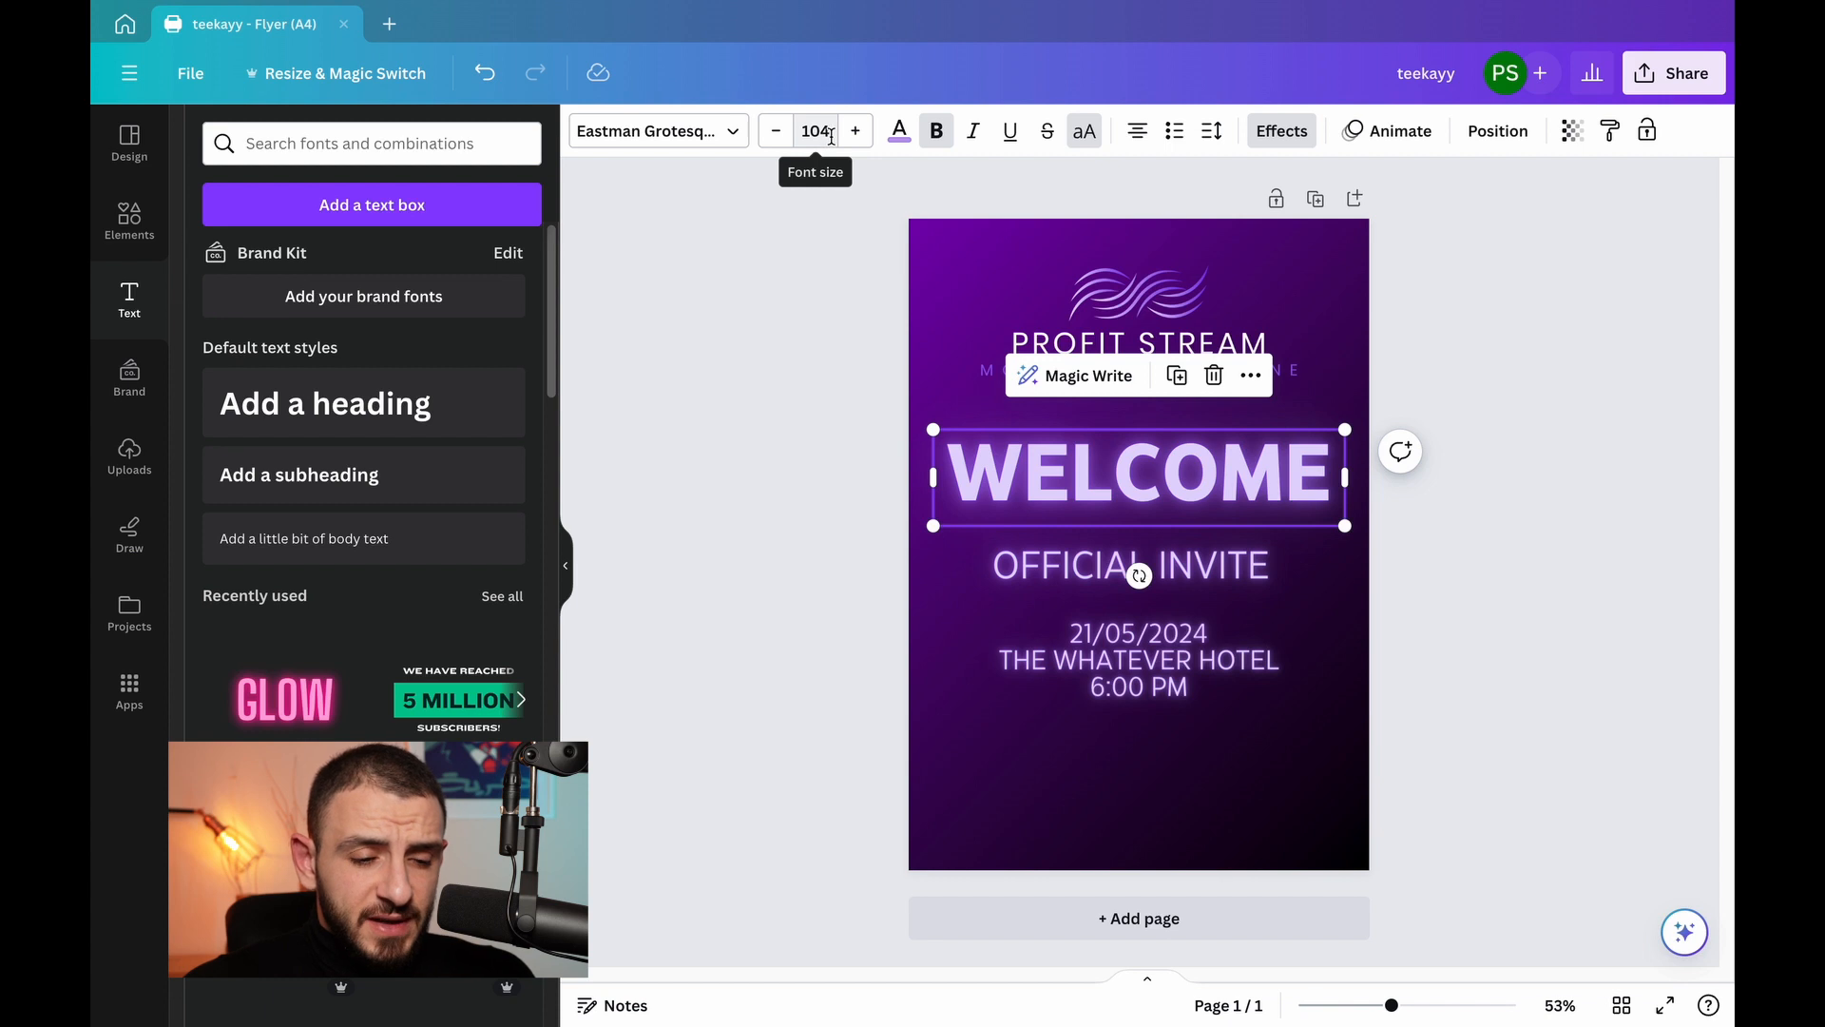
click(1065, 556)
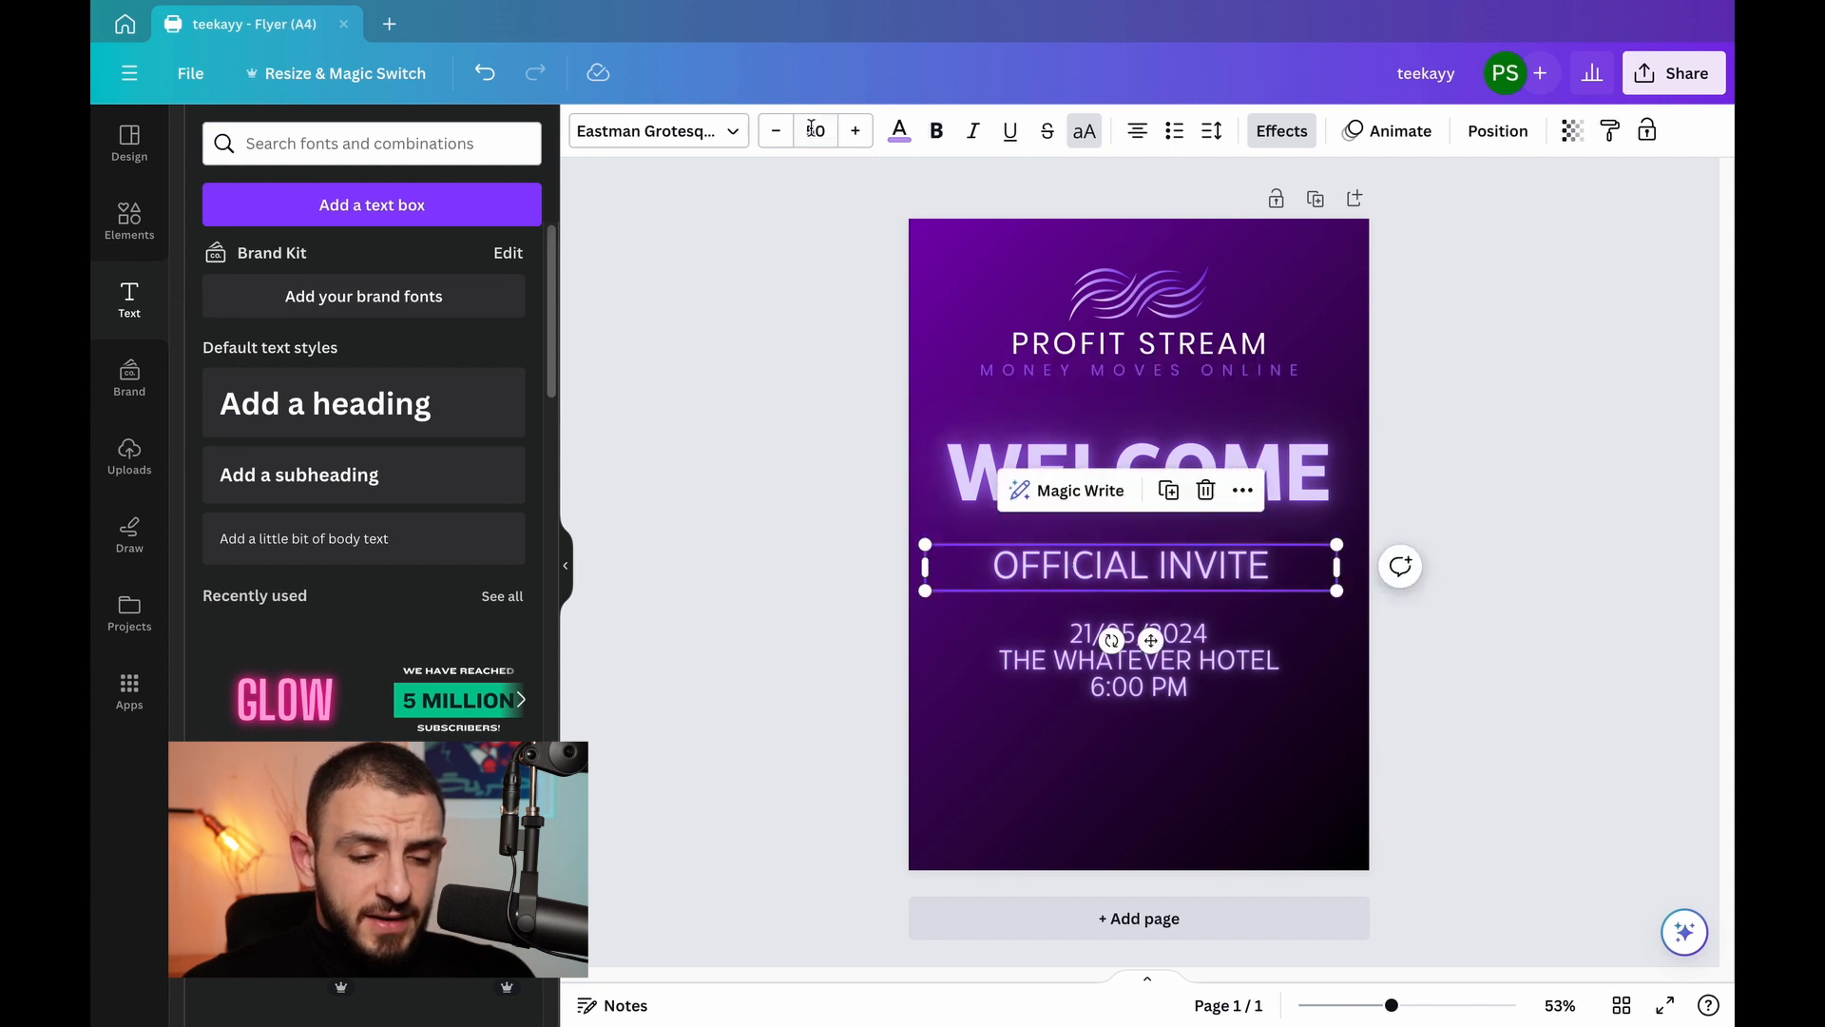
click(1040, 677)
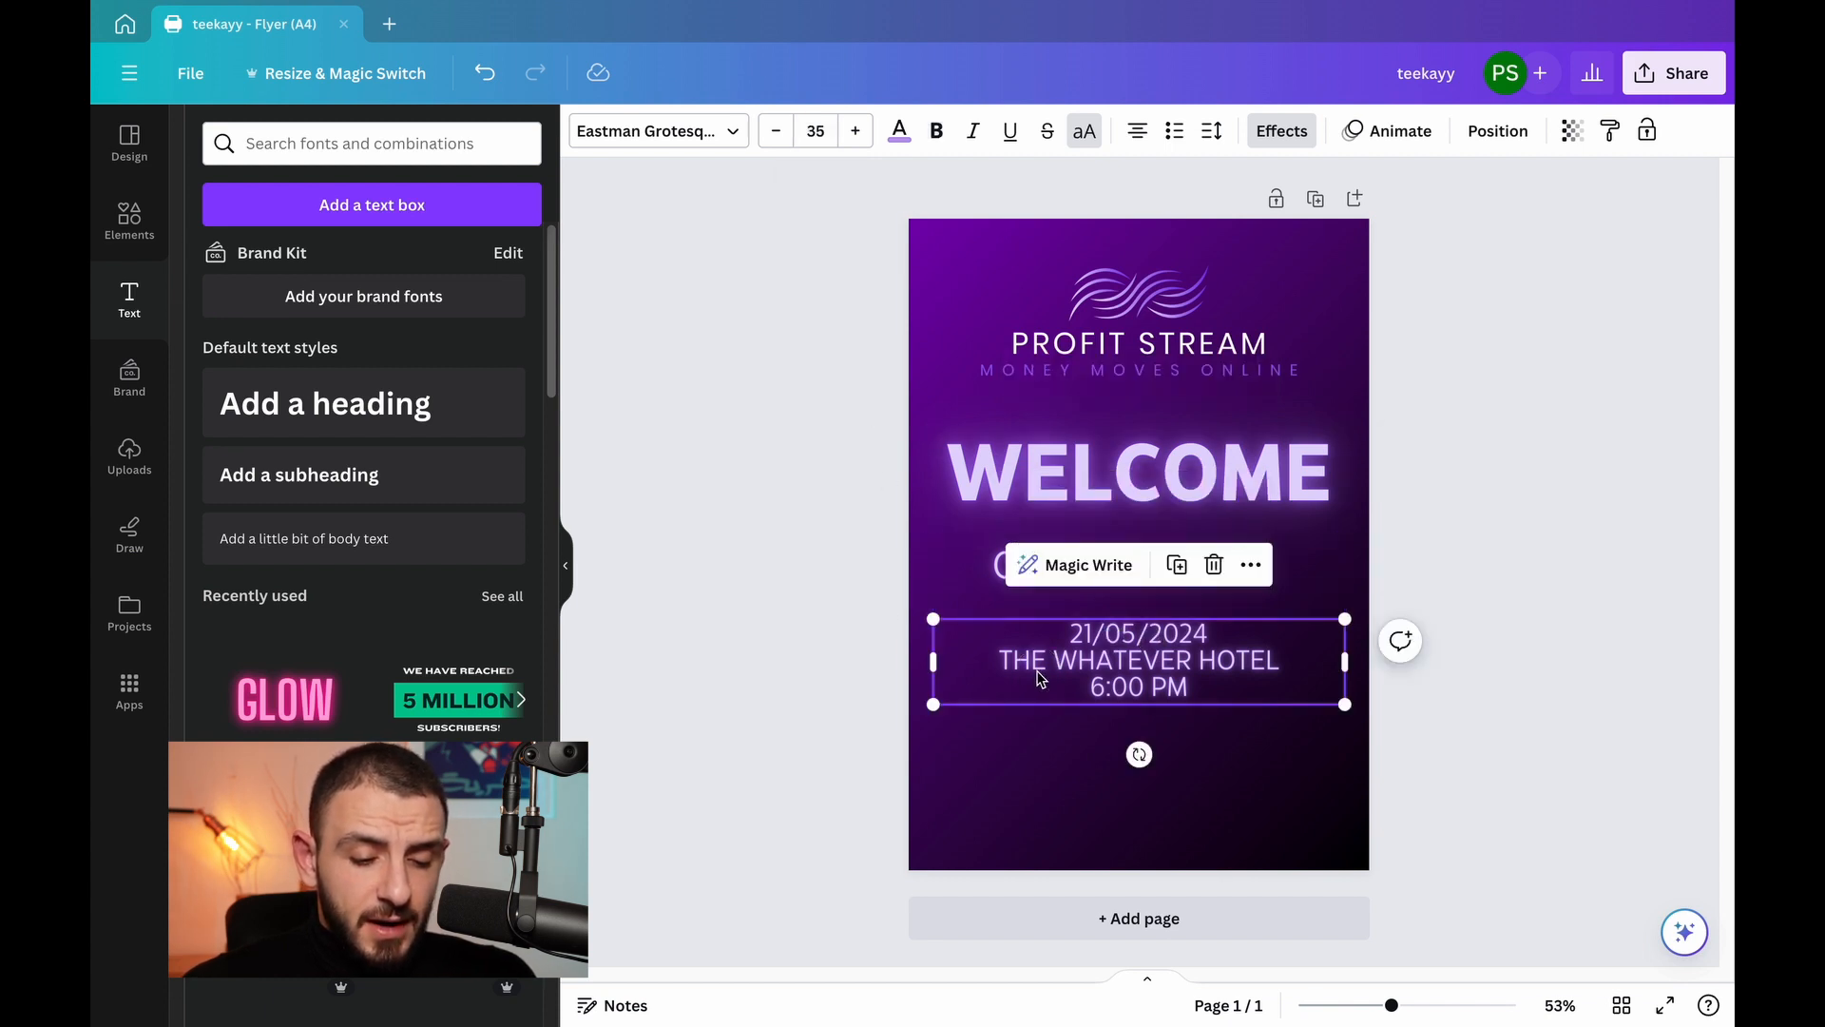
click(792, 301)
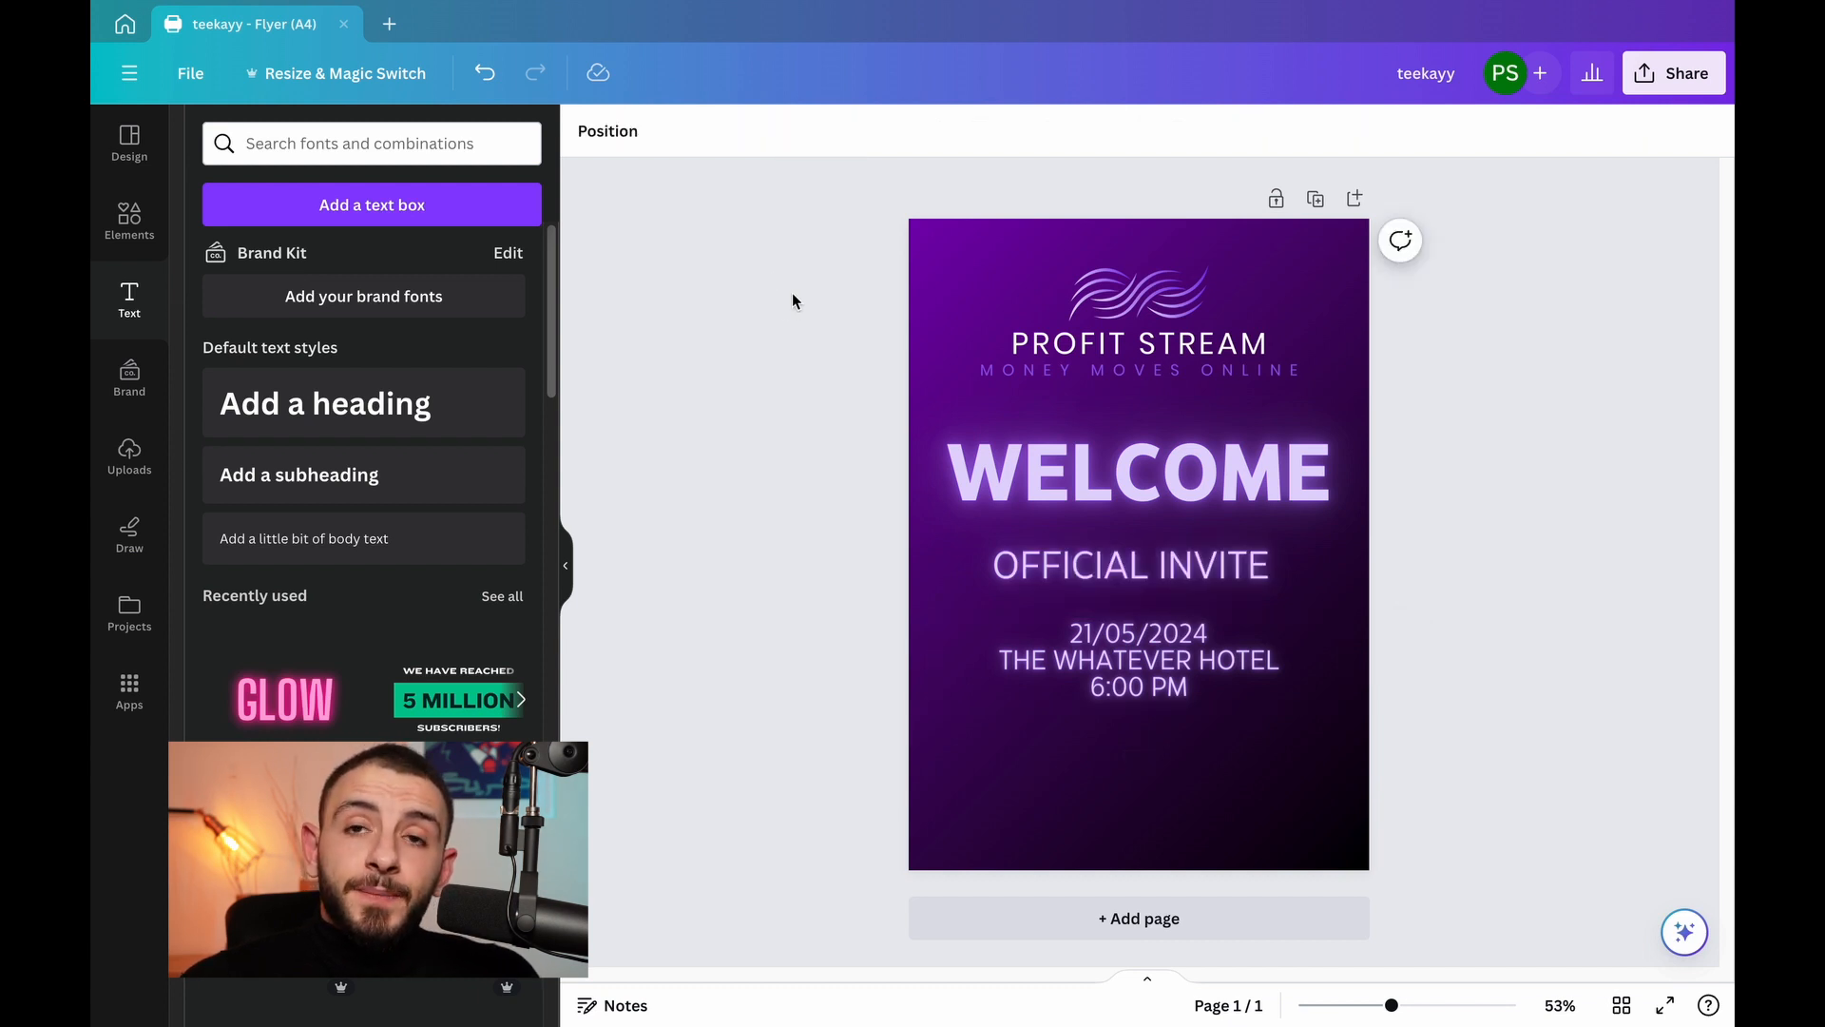
click(1058, 488)
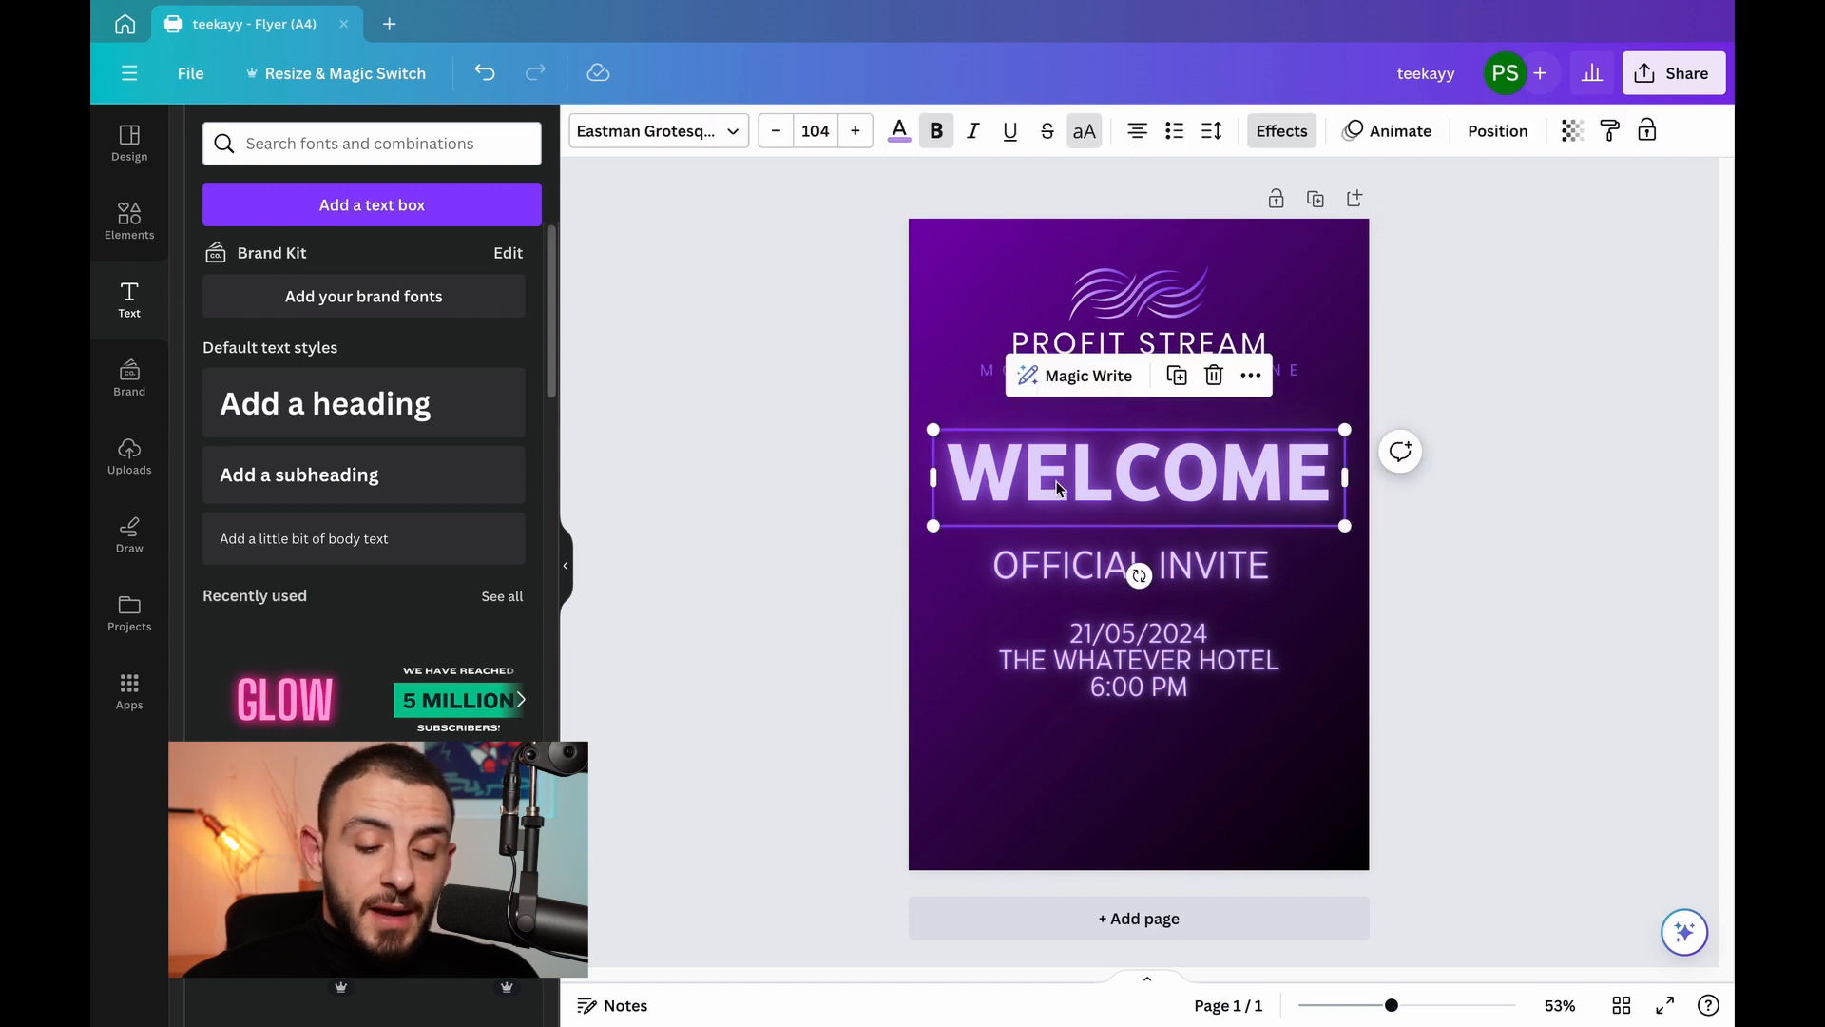
click(1043, 575)
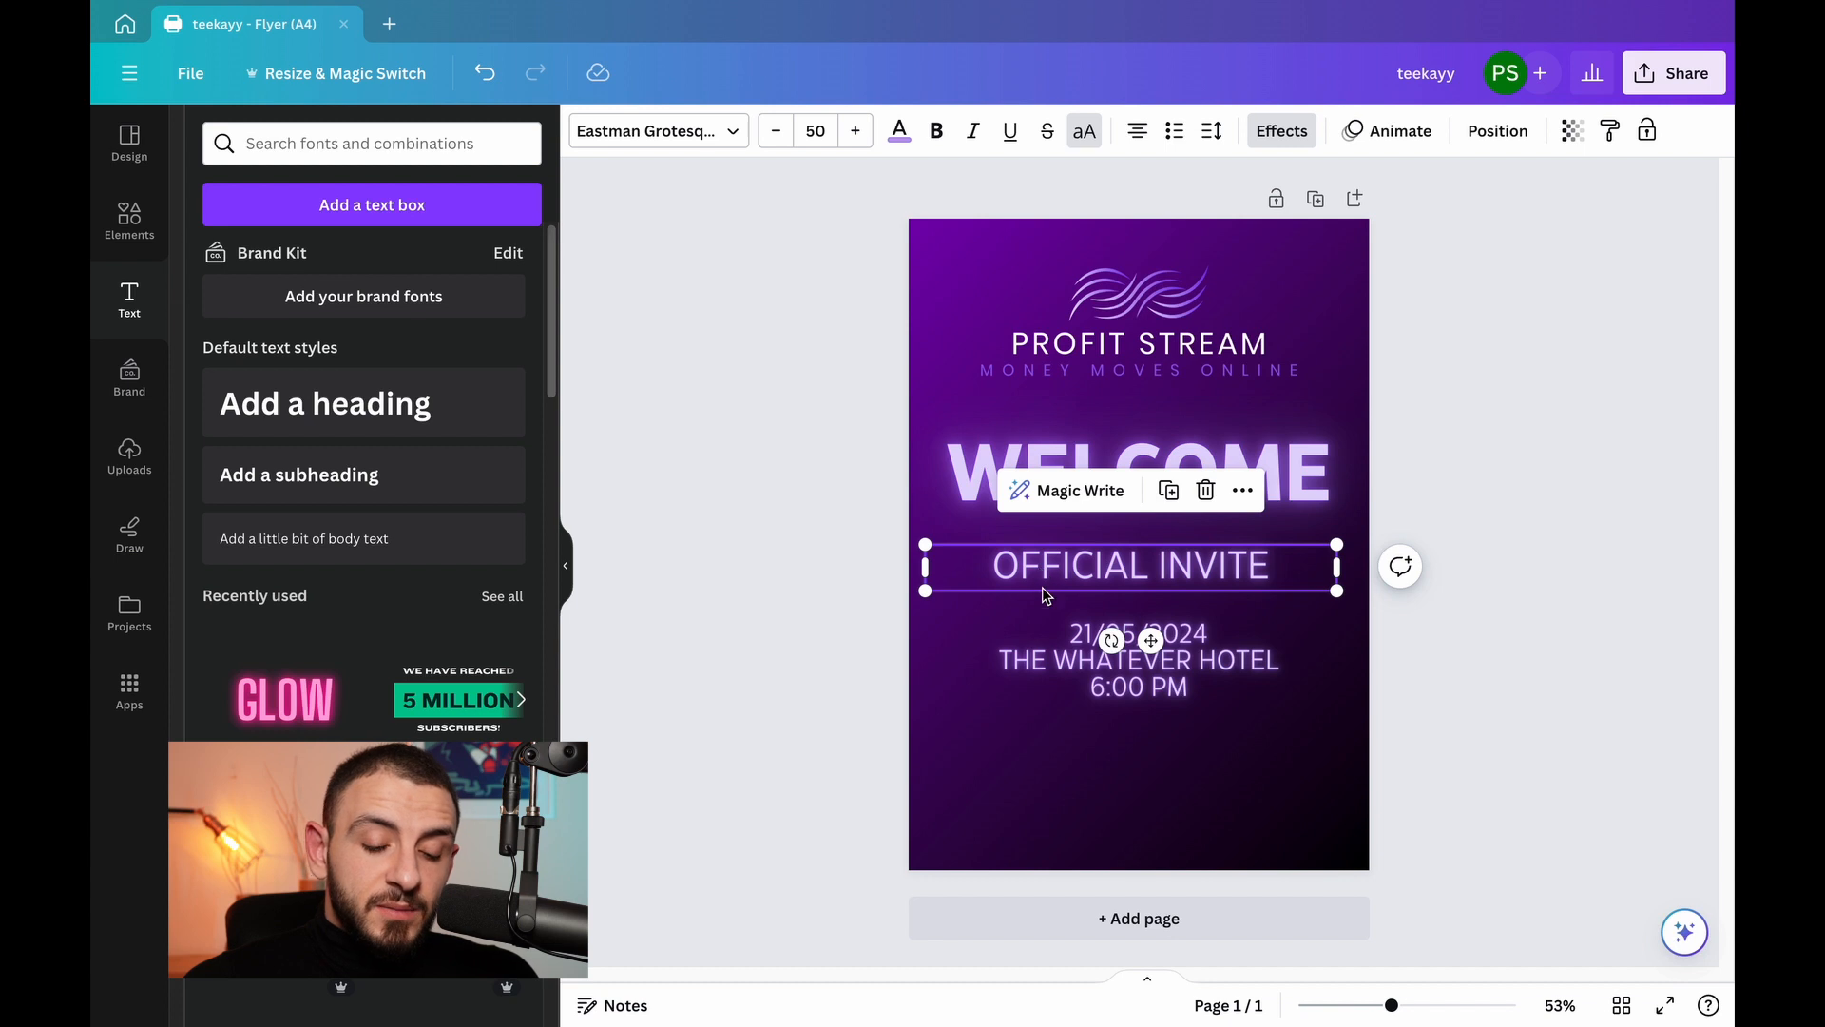
click(1058, 668)
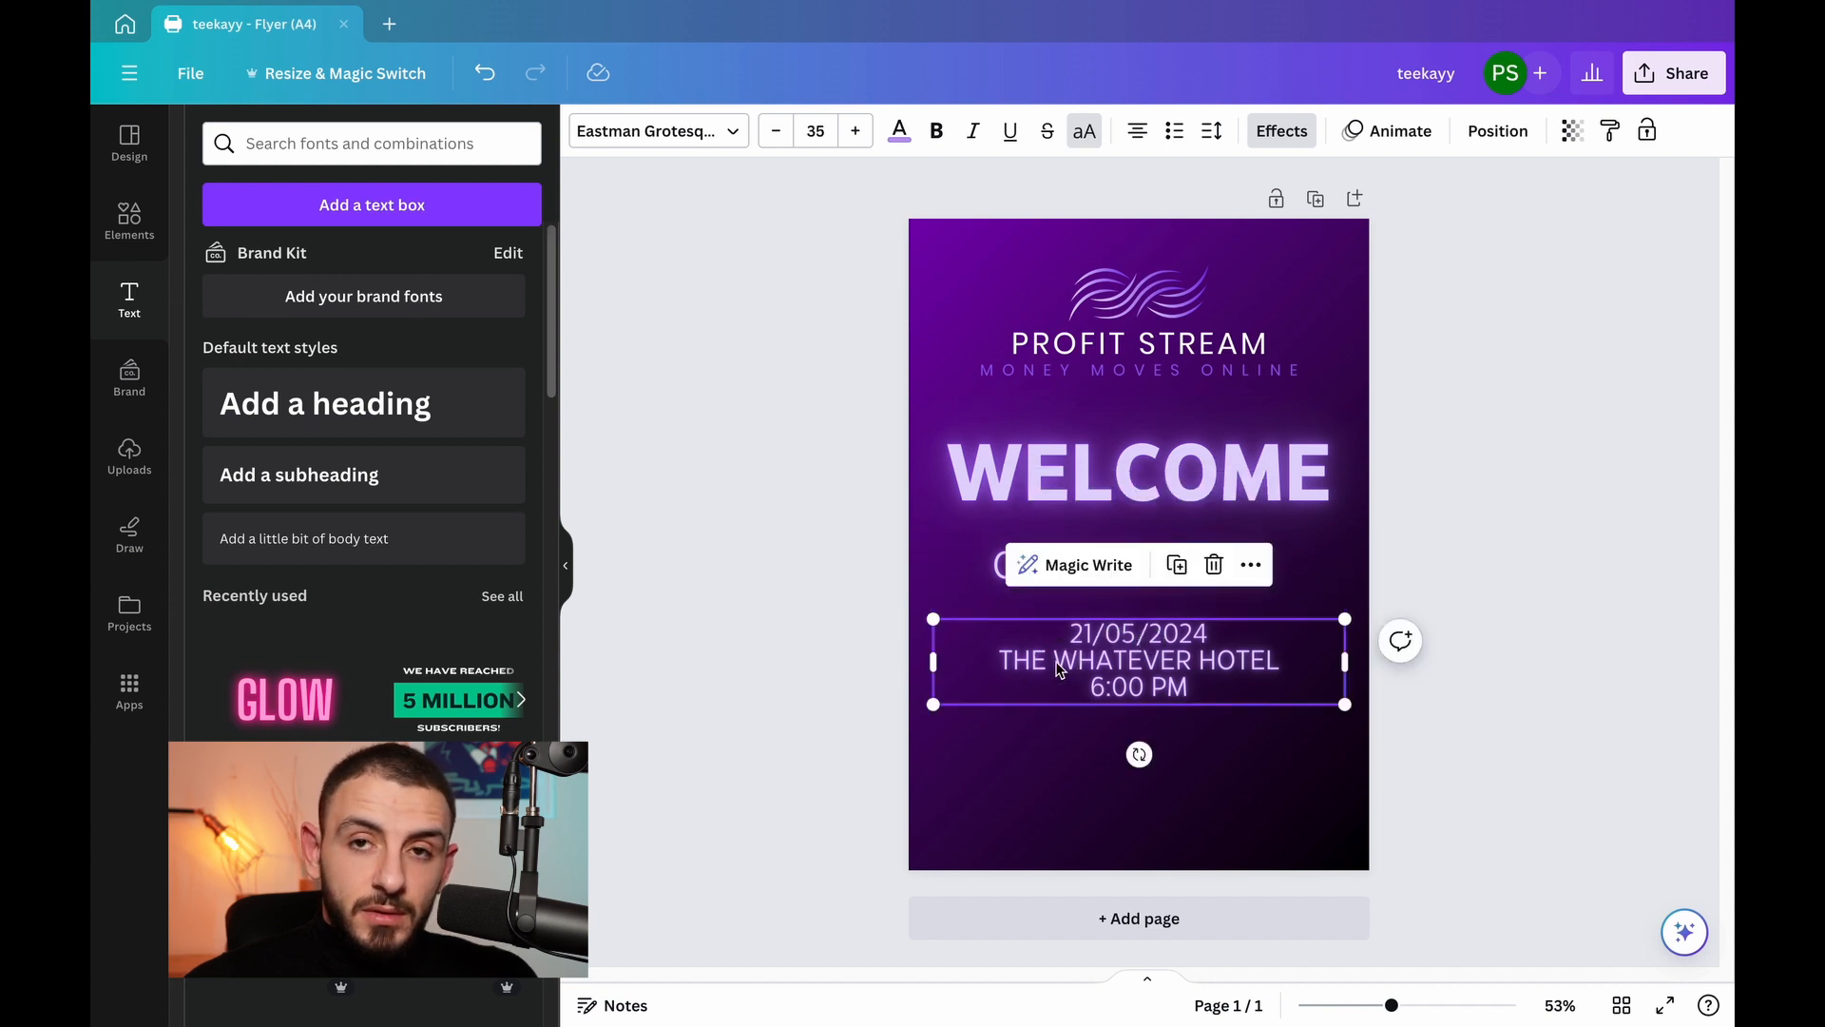
click(784, 443)
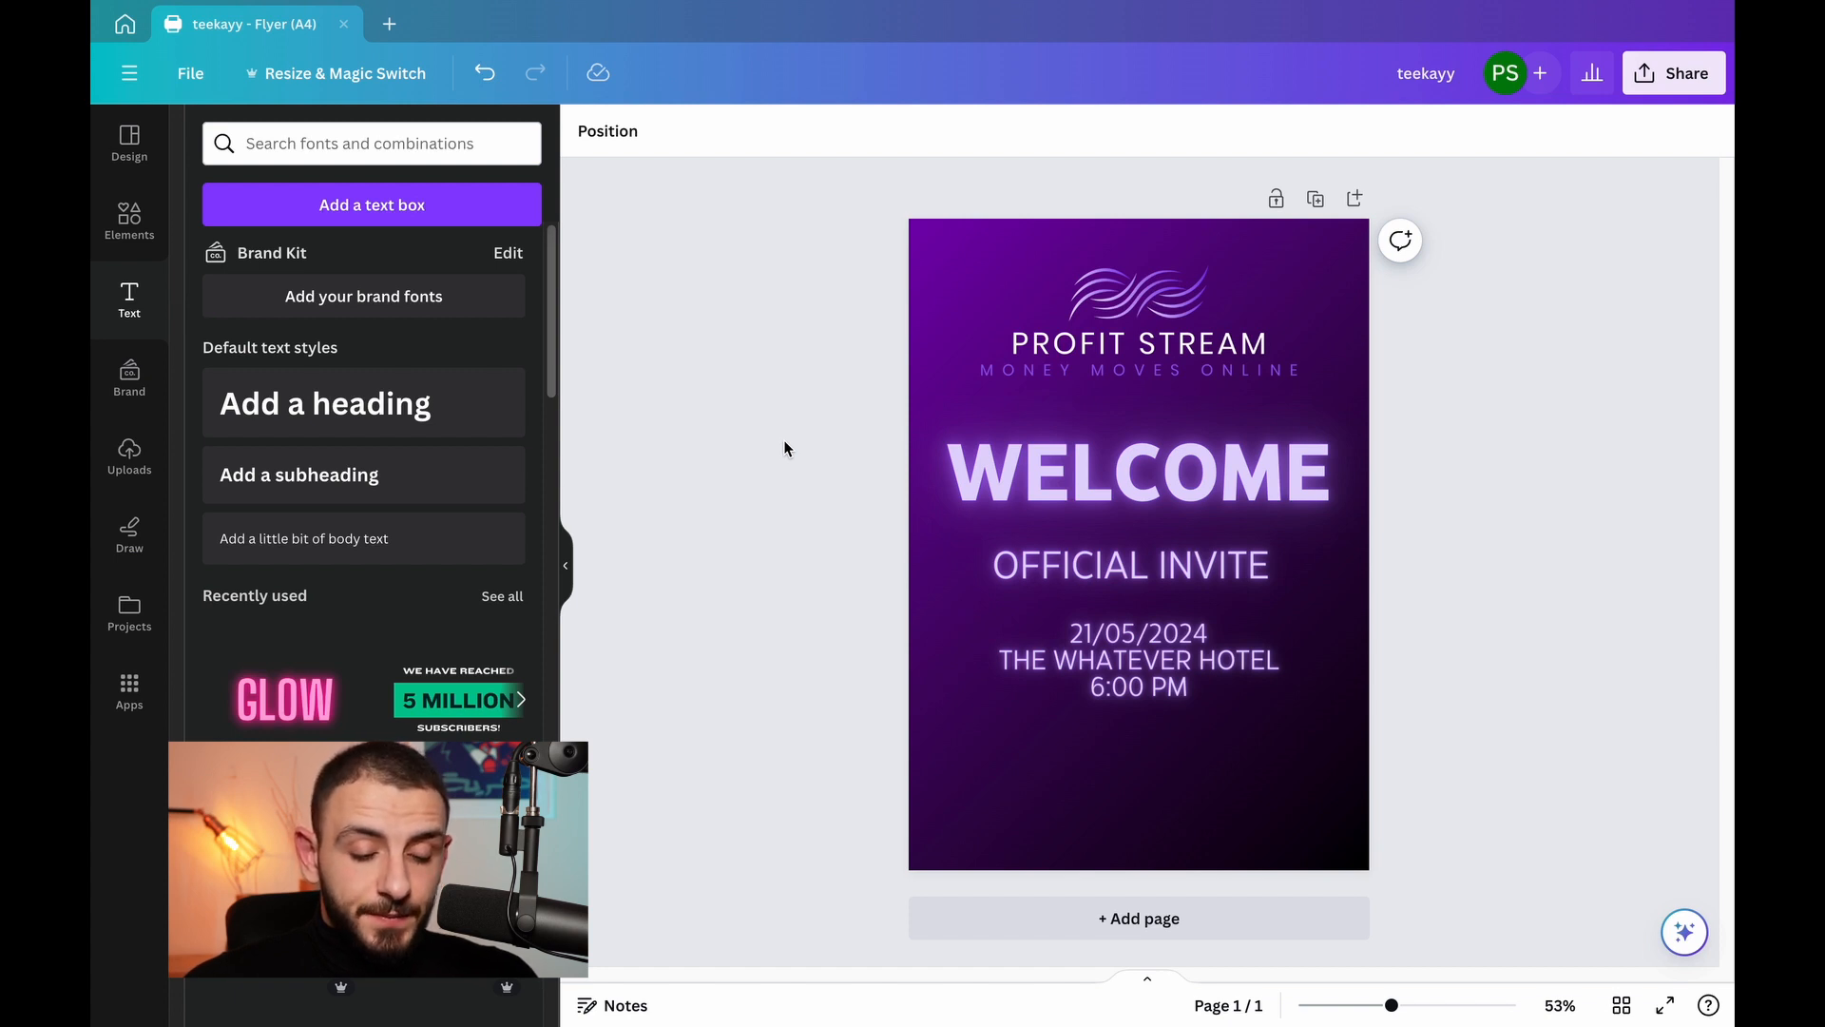
- Add the uploaded wave symbol near the flyer's lower edge and set its transparency to 40
click(129, 456)
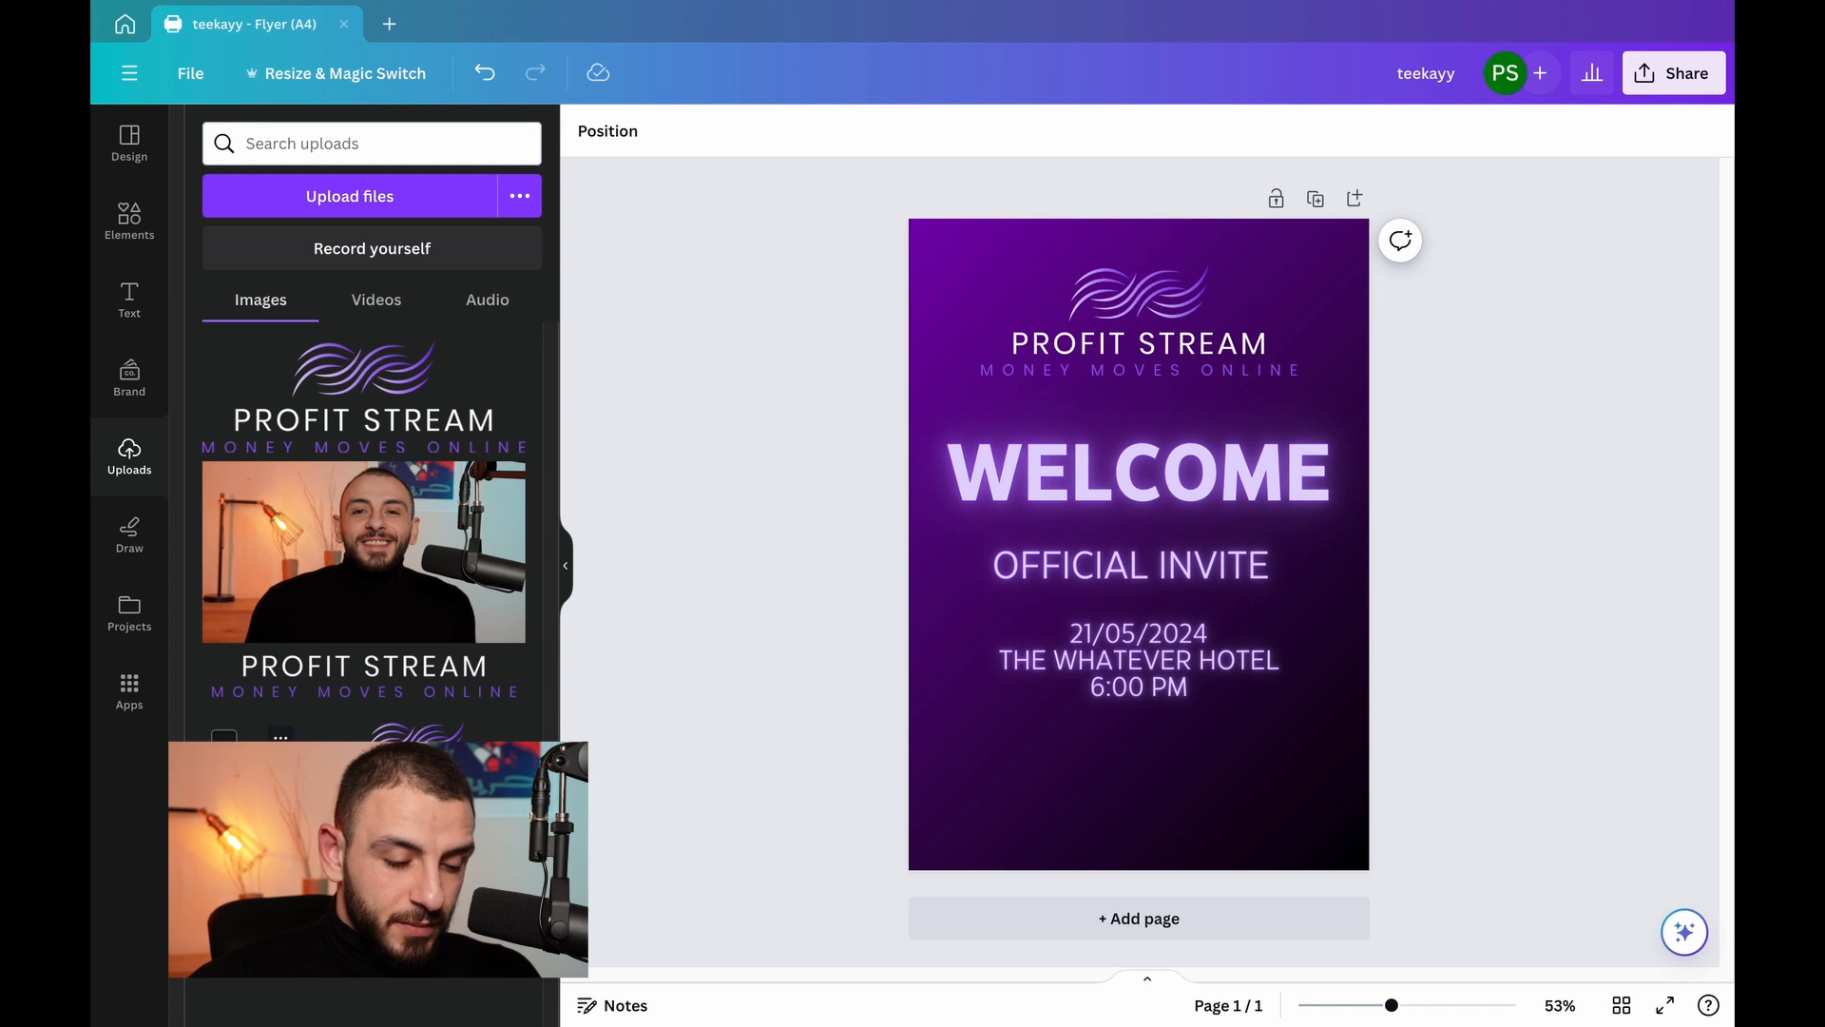
click(364, 751)
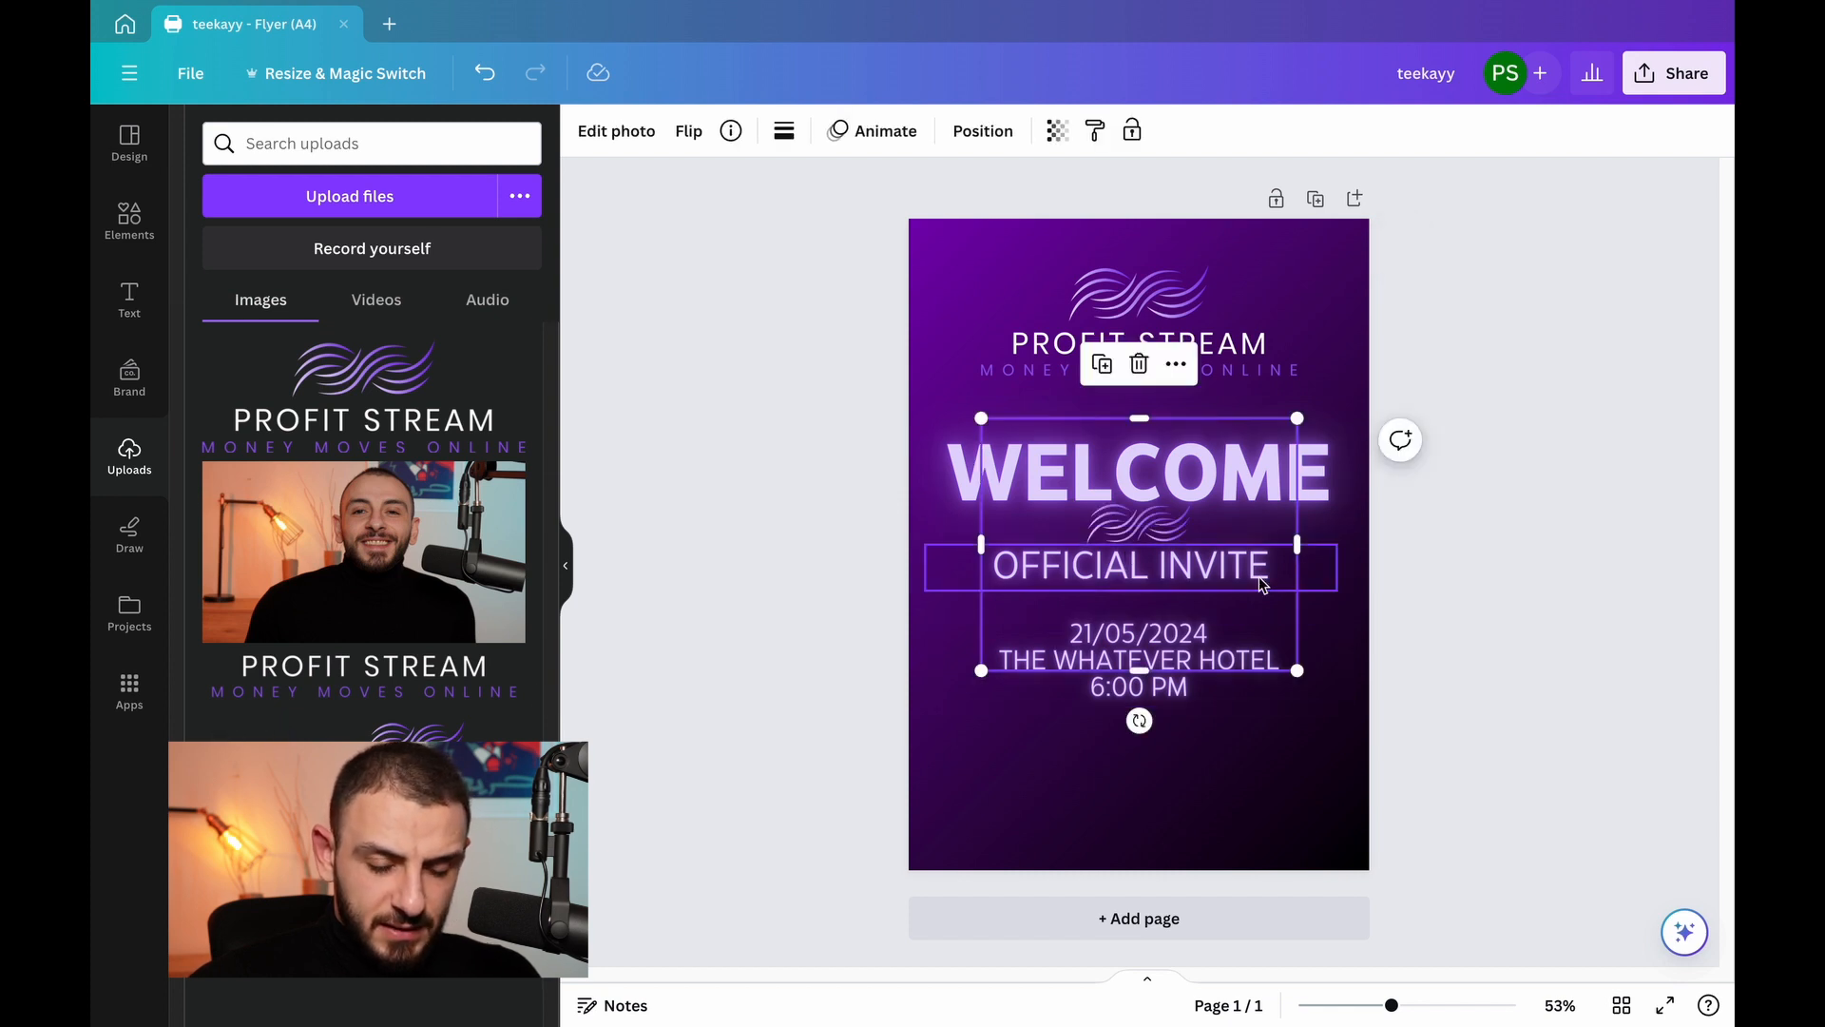
drag(1141, 537, 1137, 845)
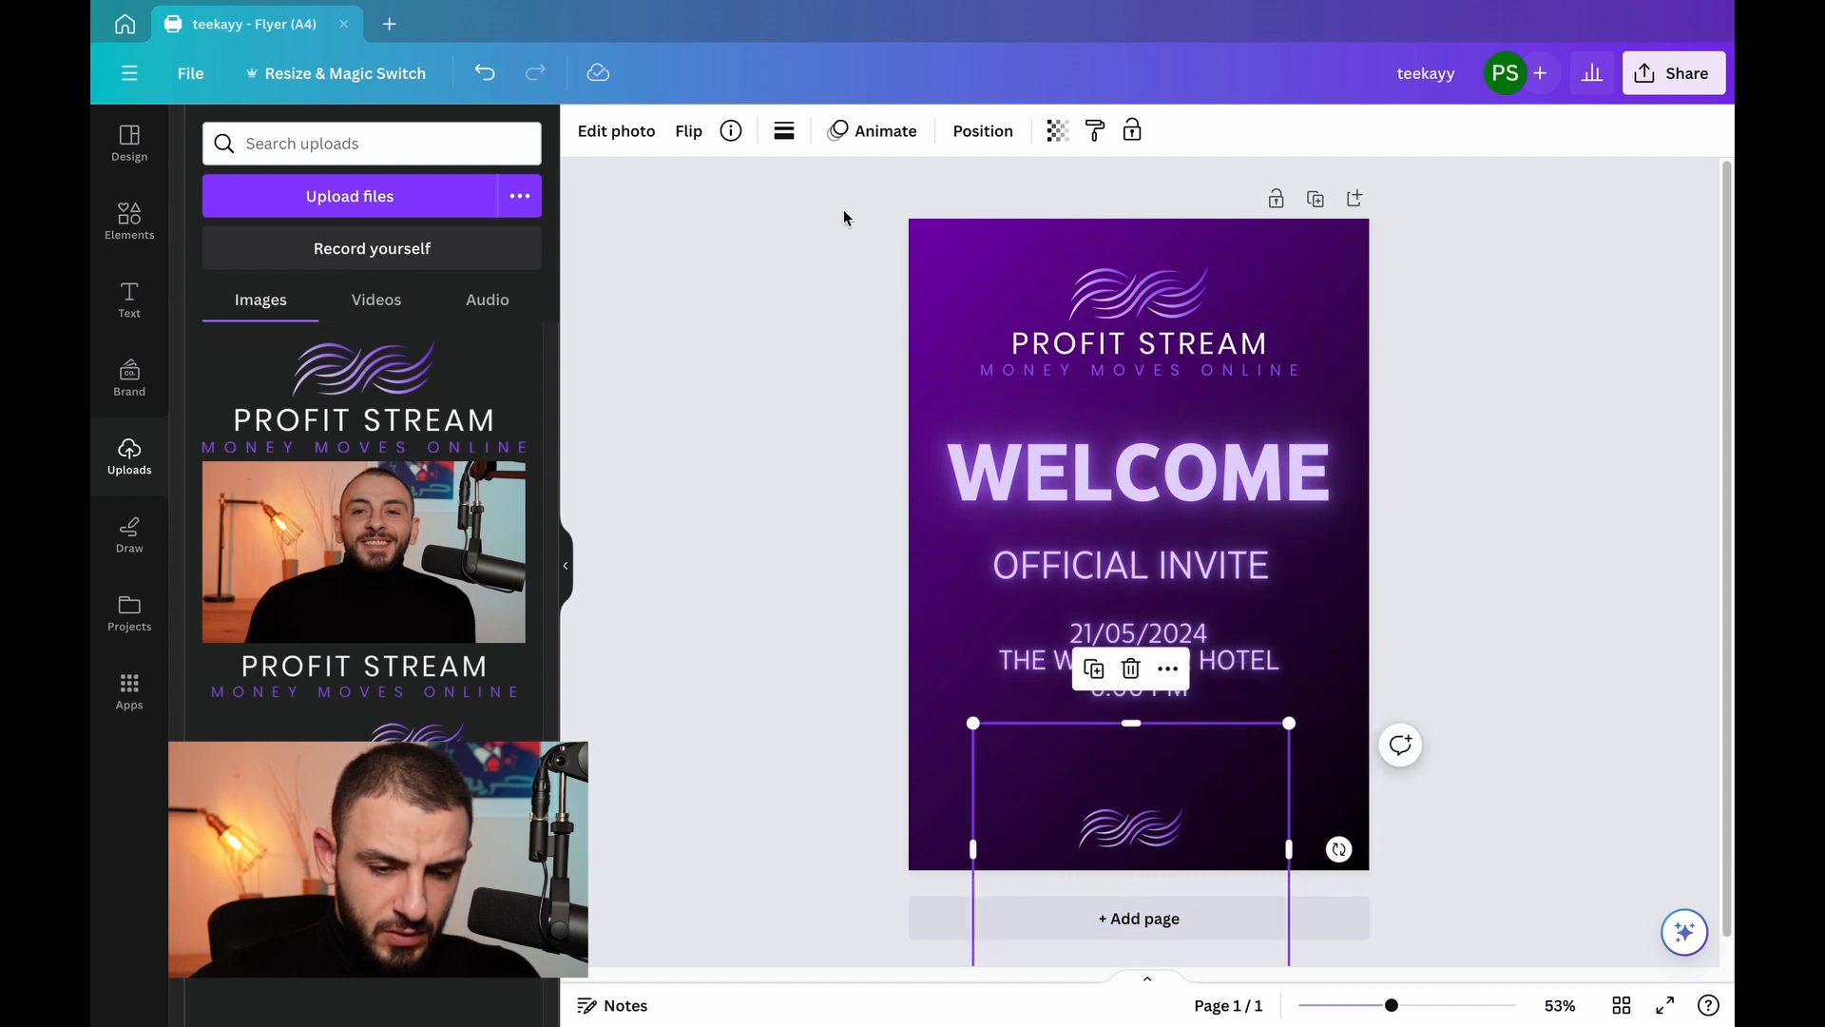
click(1067, 135)
drag(1054, 217, 936, 229)
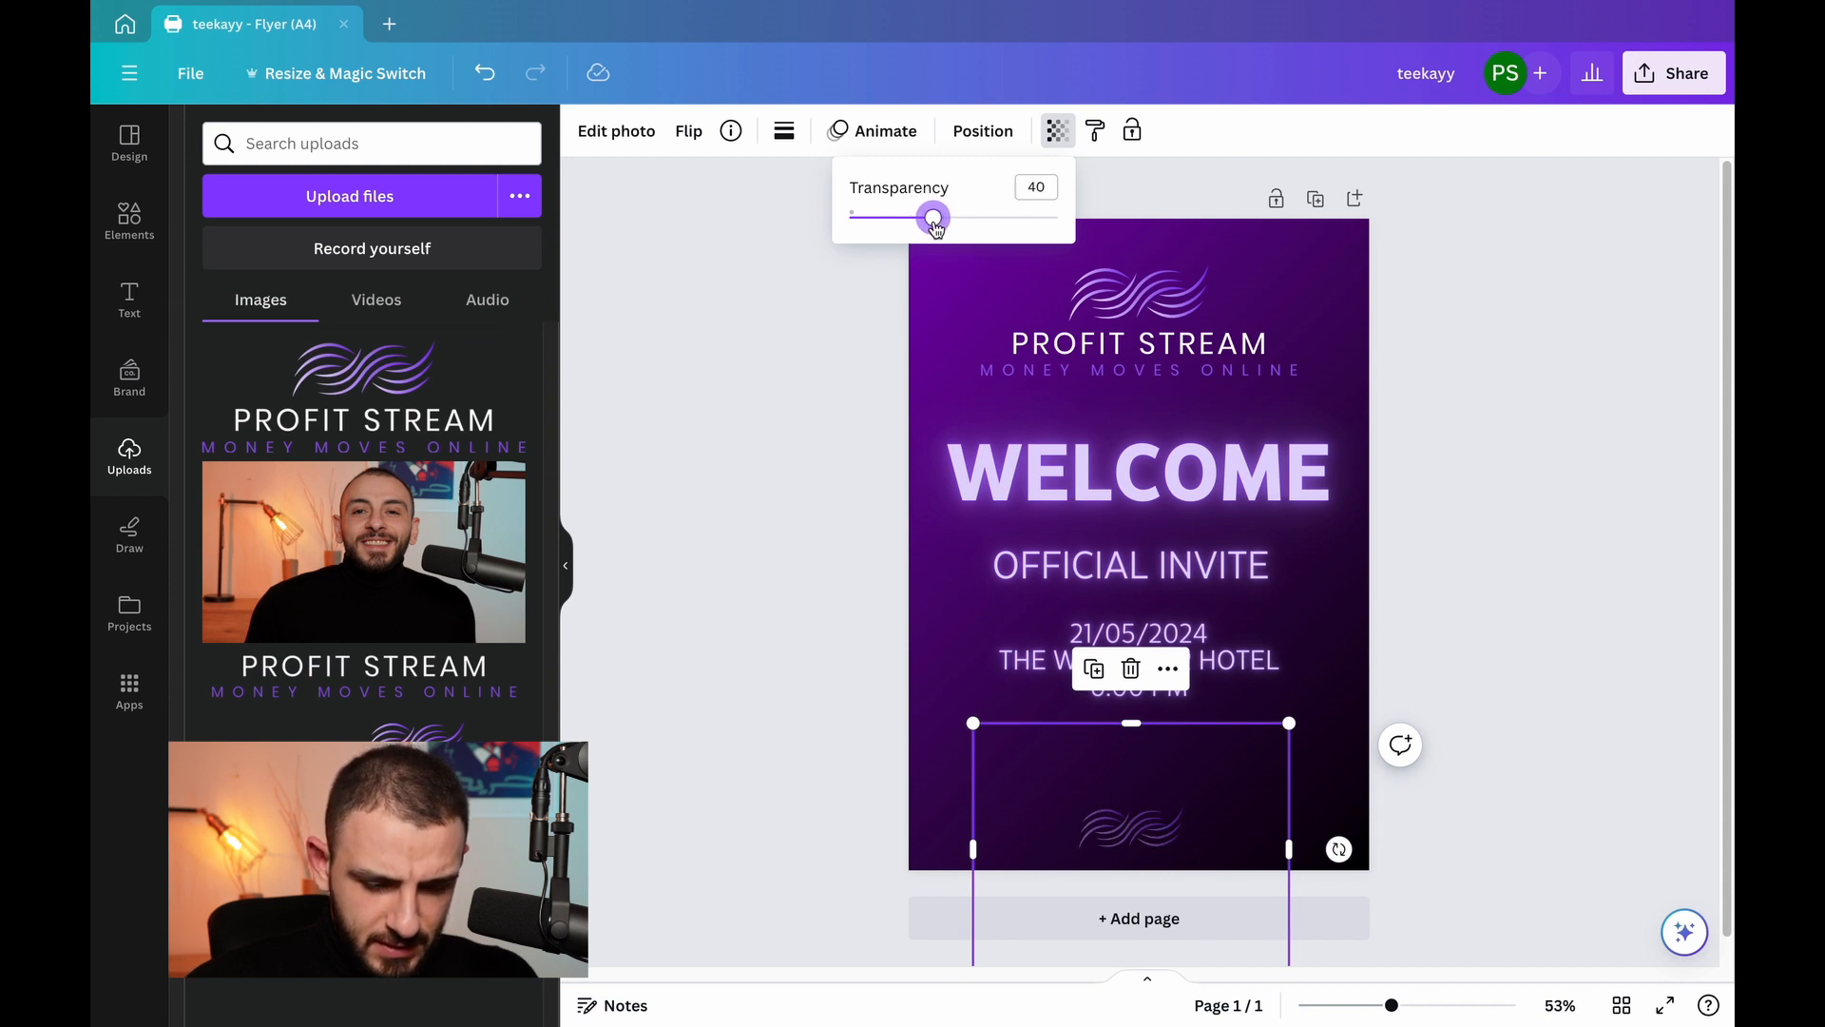
click(1665, 529)
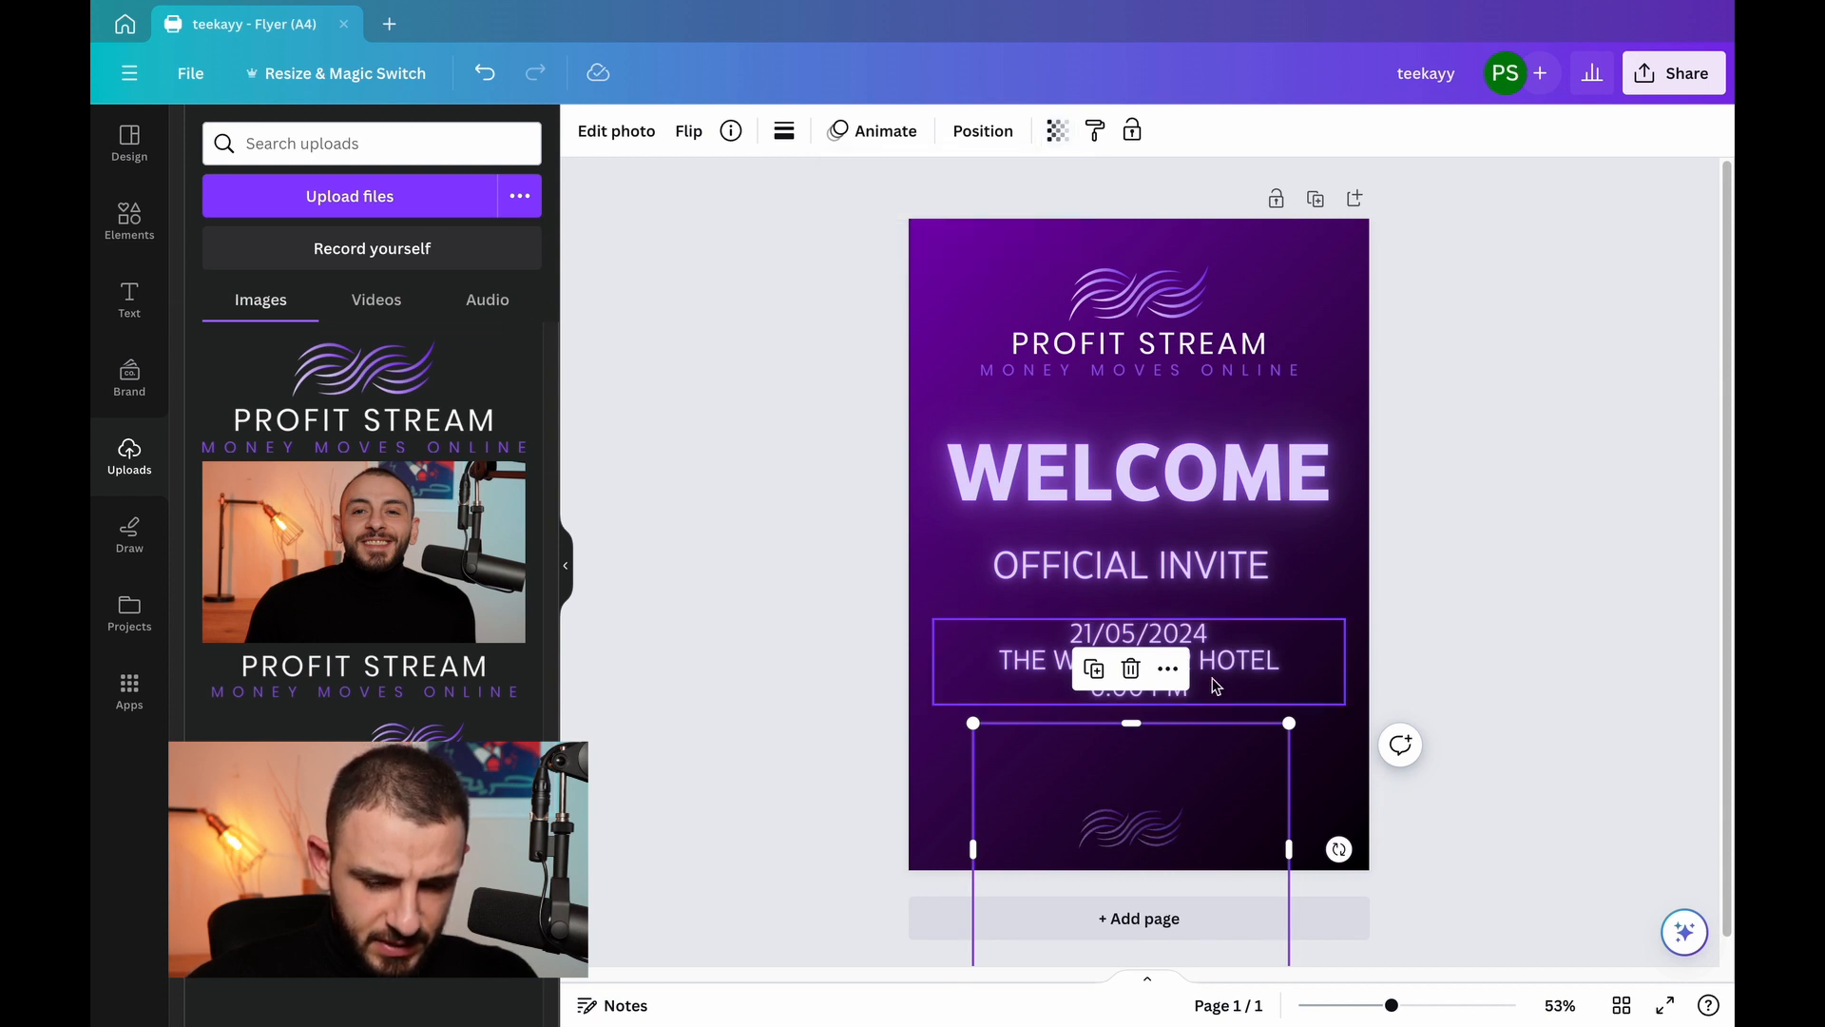
- Duplicate the faded wave symbol and scatter seven copies in total across the flyer's lower-right corner
click(1098, 674)
click(1098, 679)
click(1098, 678)
click(1128, 846)
drag(1129, 842, 1274, 817)
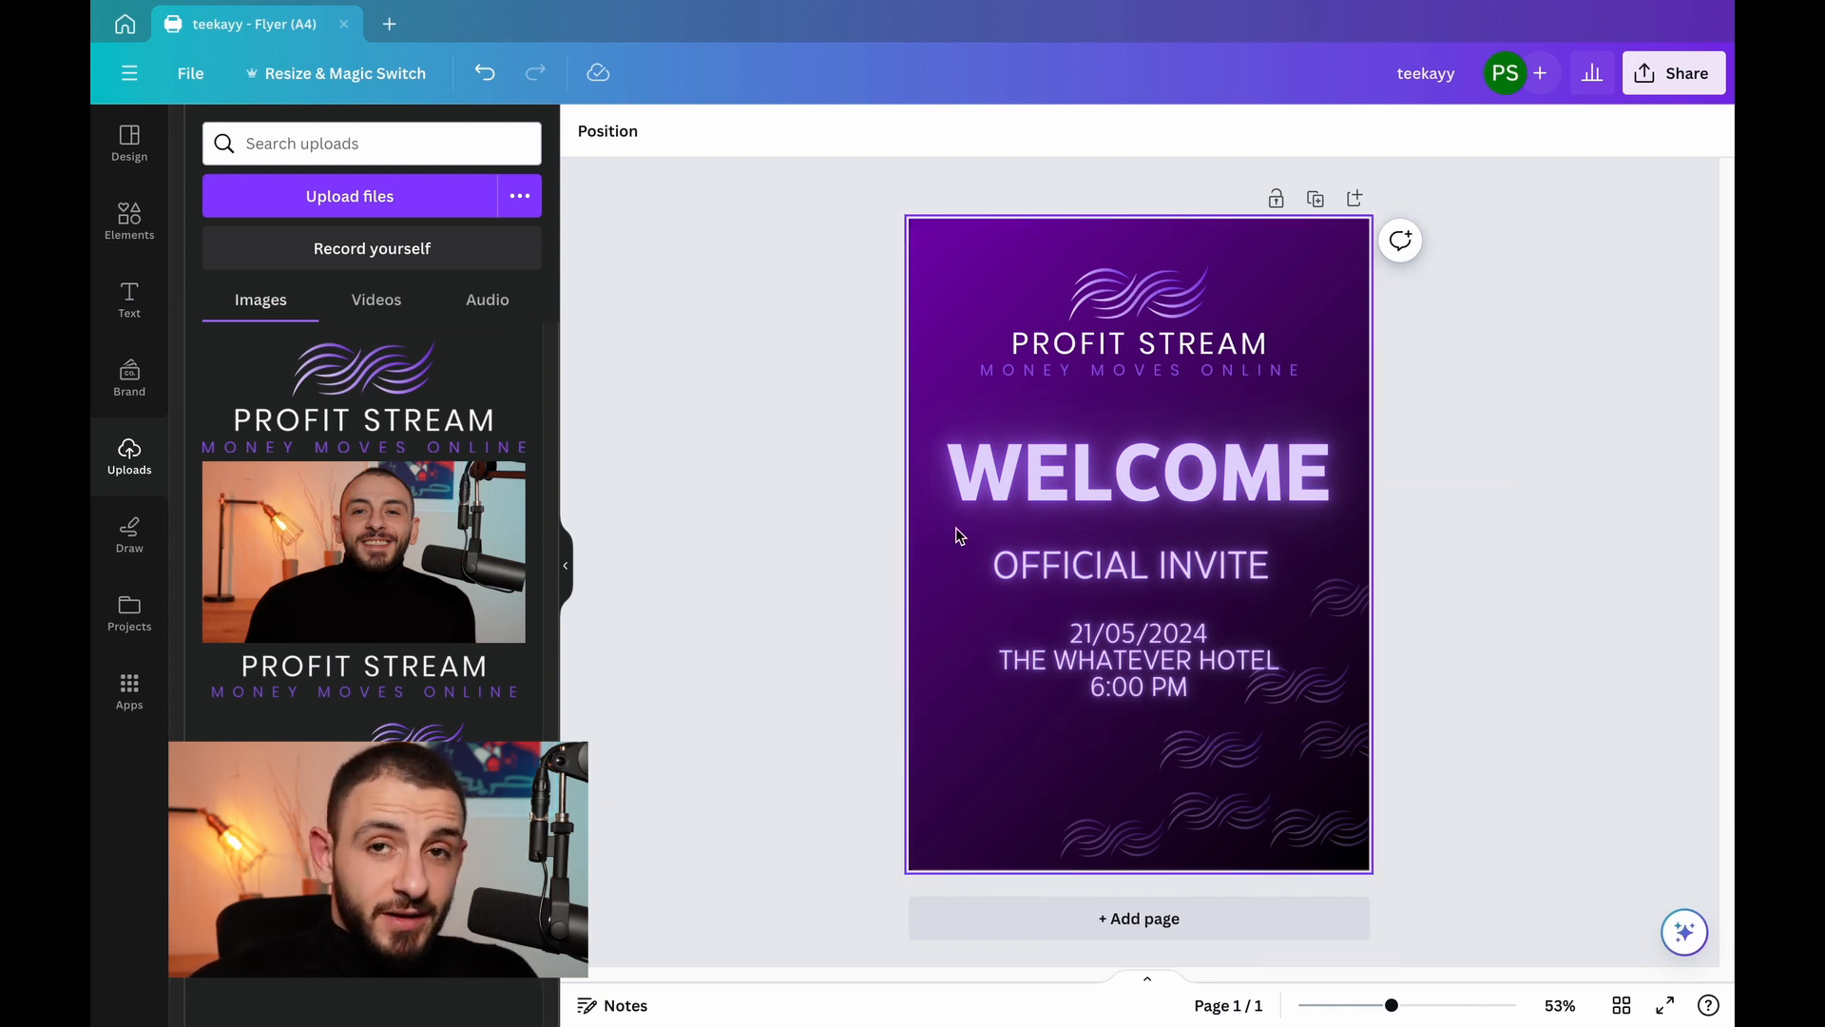
- Add the uploaded photo of the man with the microphone, enlarge it slightly and centre it over the heading area
click(377, 548)
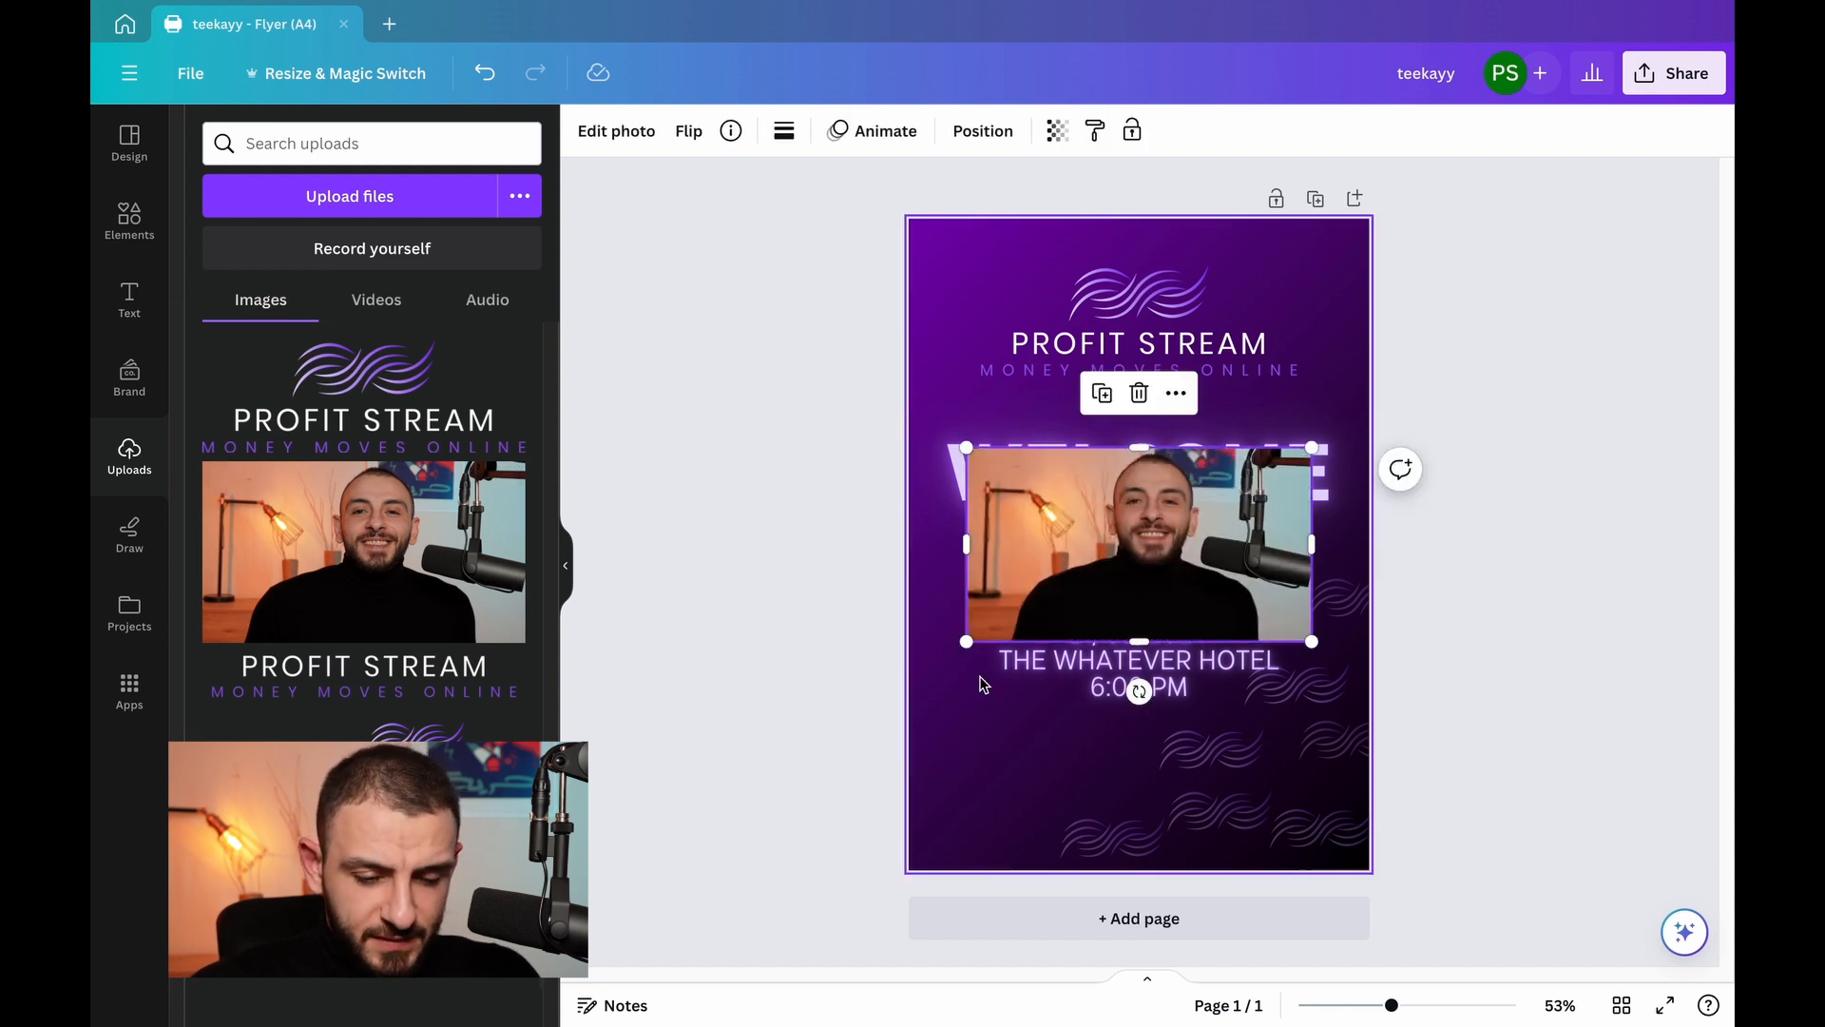
drag(977, 450, 935, 428)
drag(1000, 497, 1163, 533)
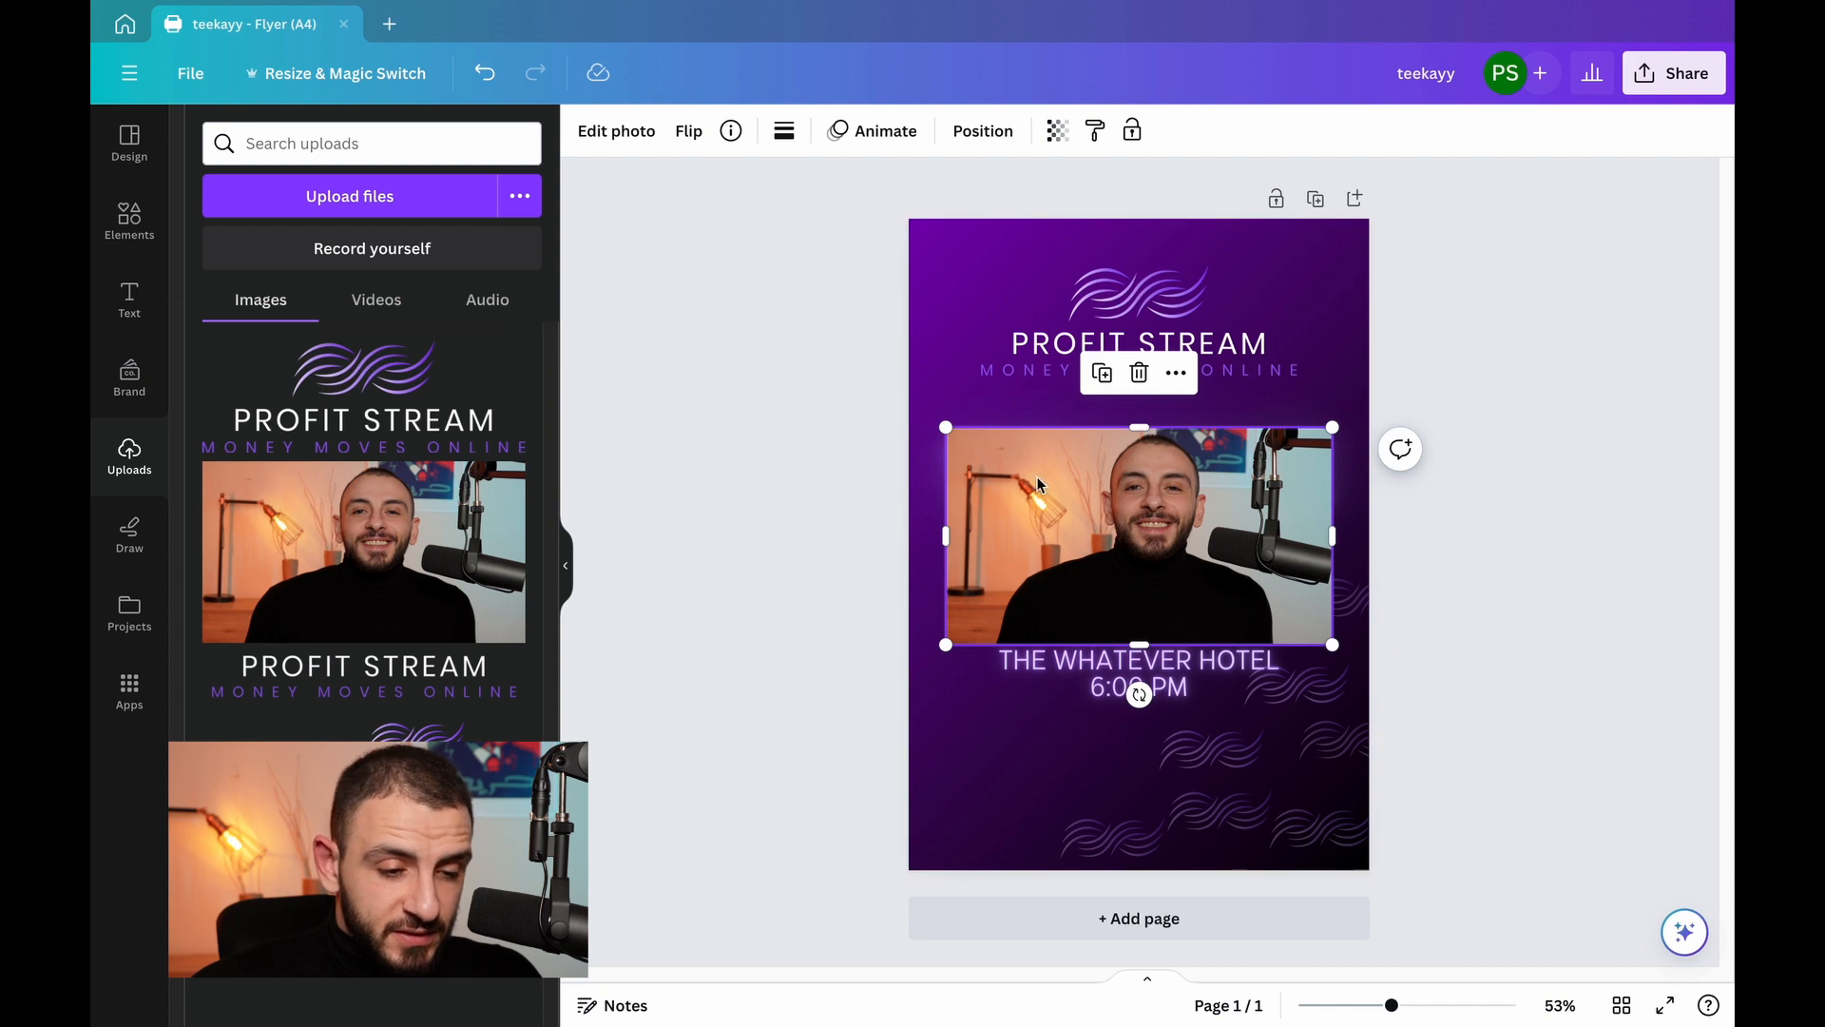
- Remove the background from the man's photo and erase the leftover microphone with the eraser brush at size 76
double_click(1097, 478)
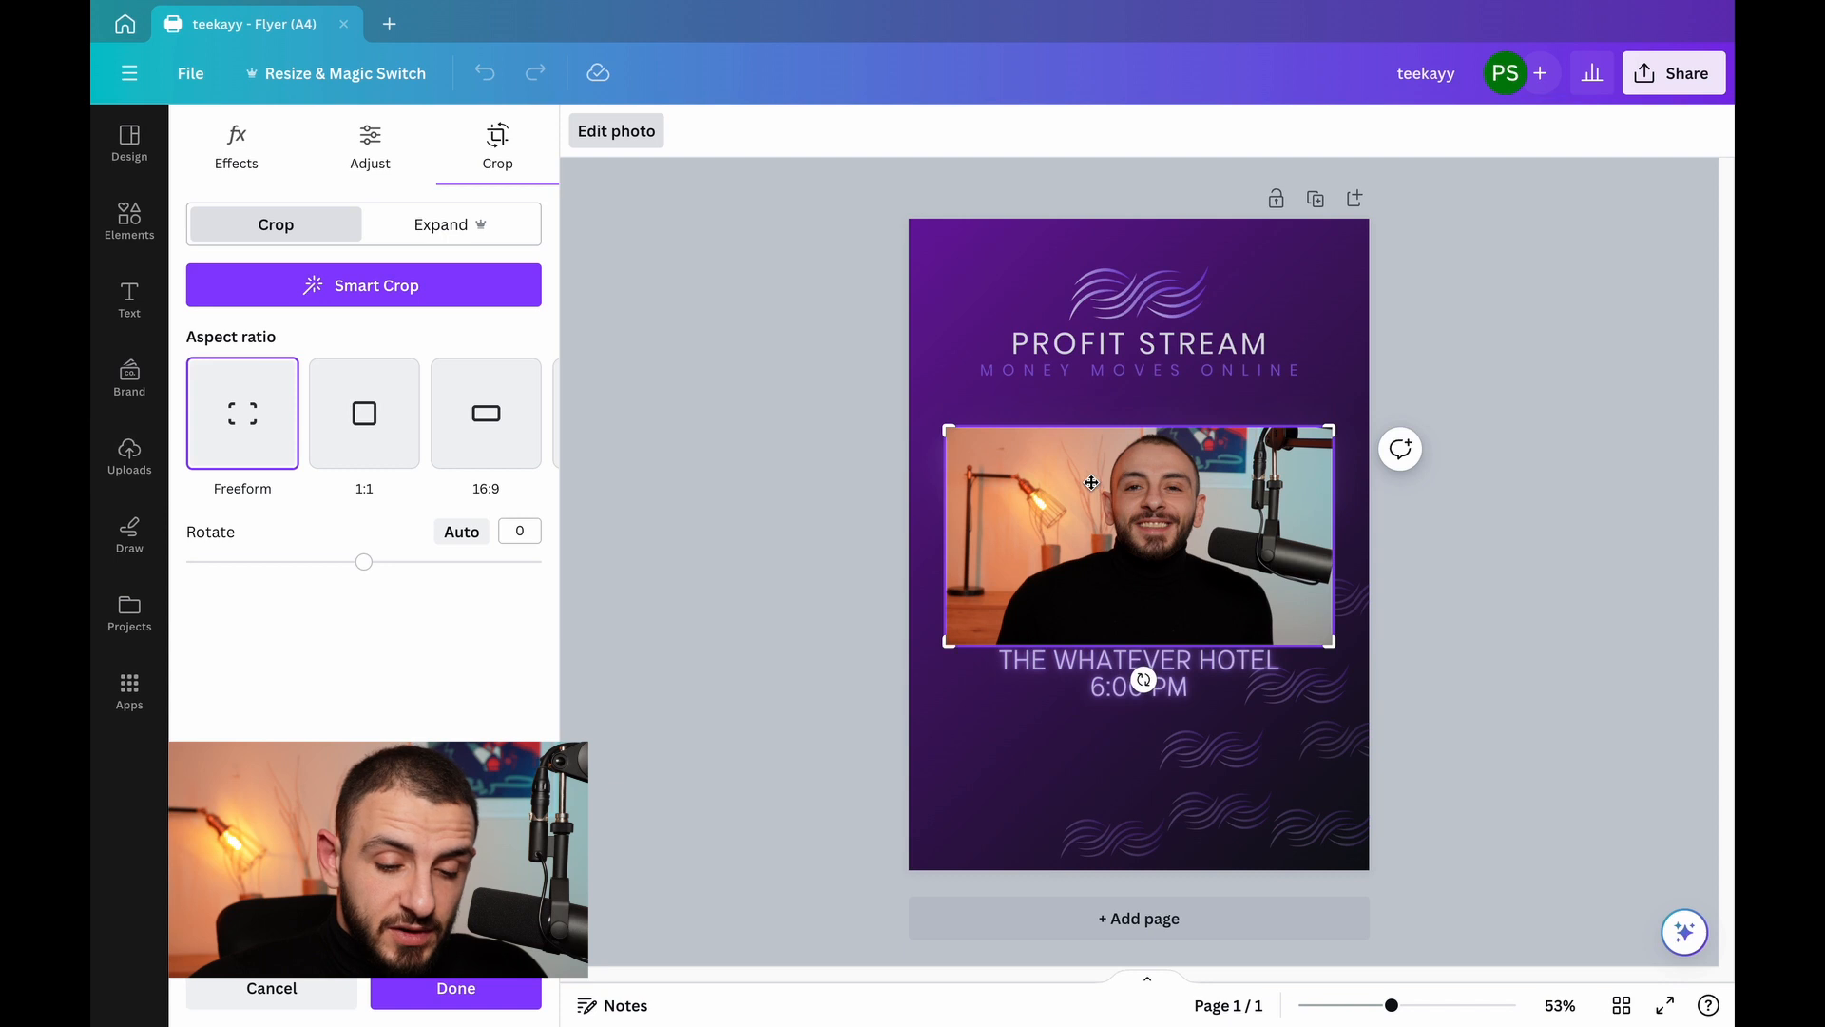
click(237, 141)
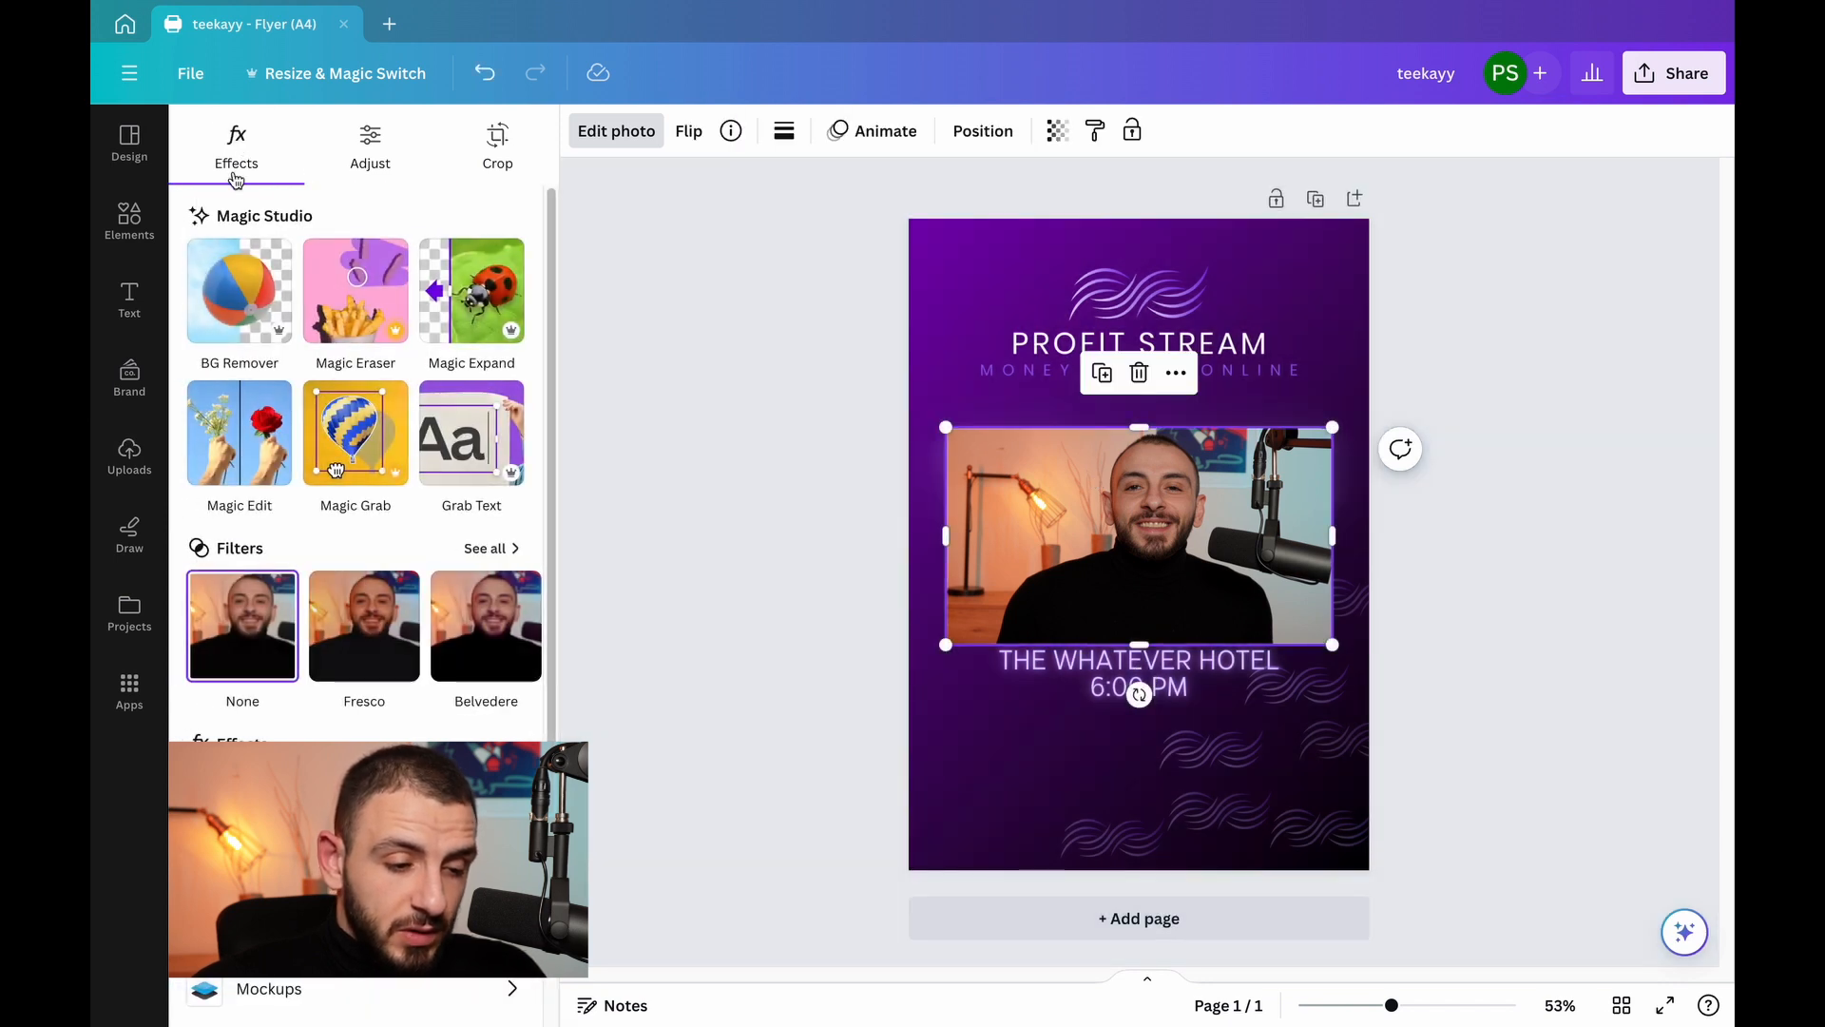
click(237, 290)
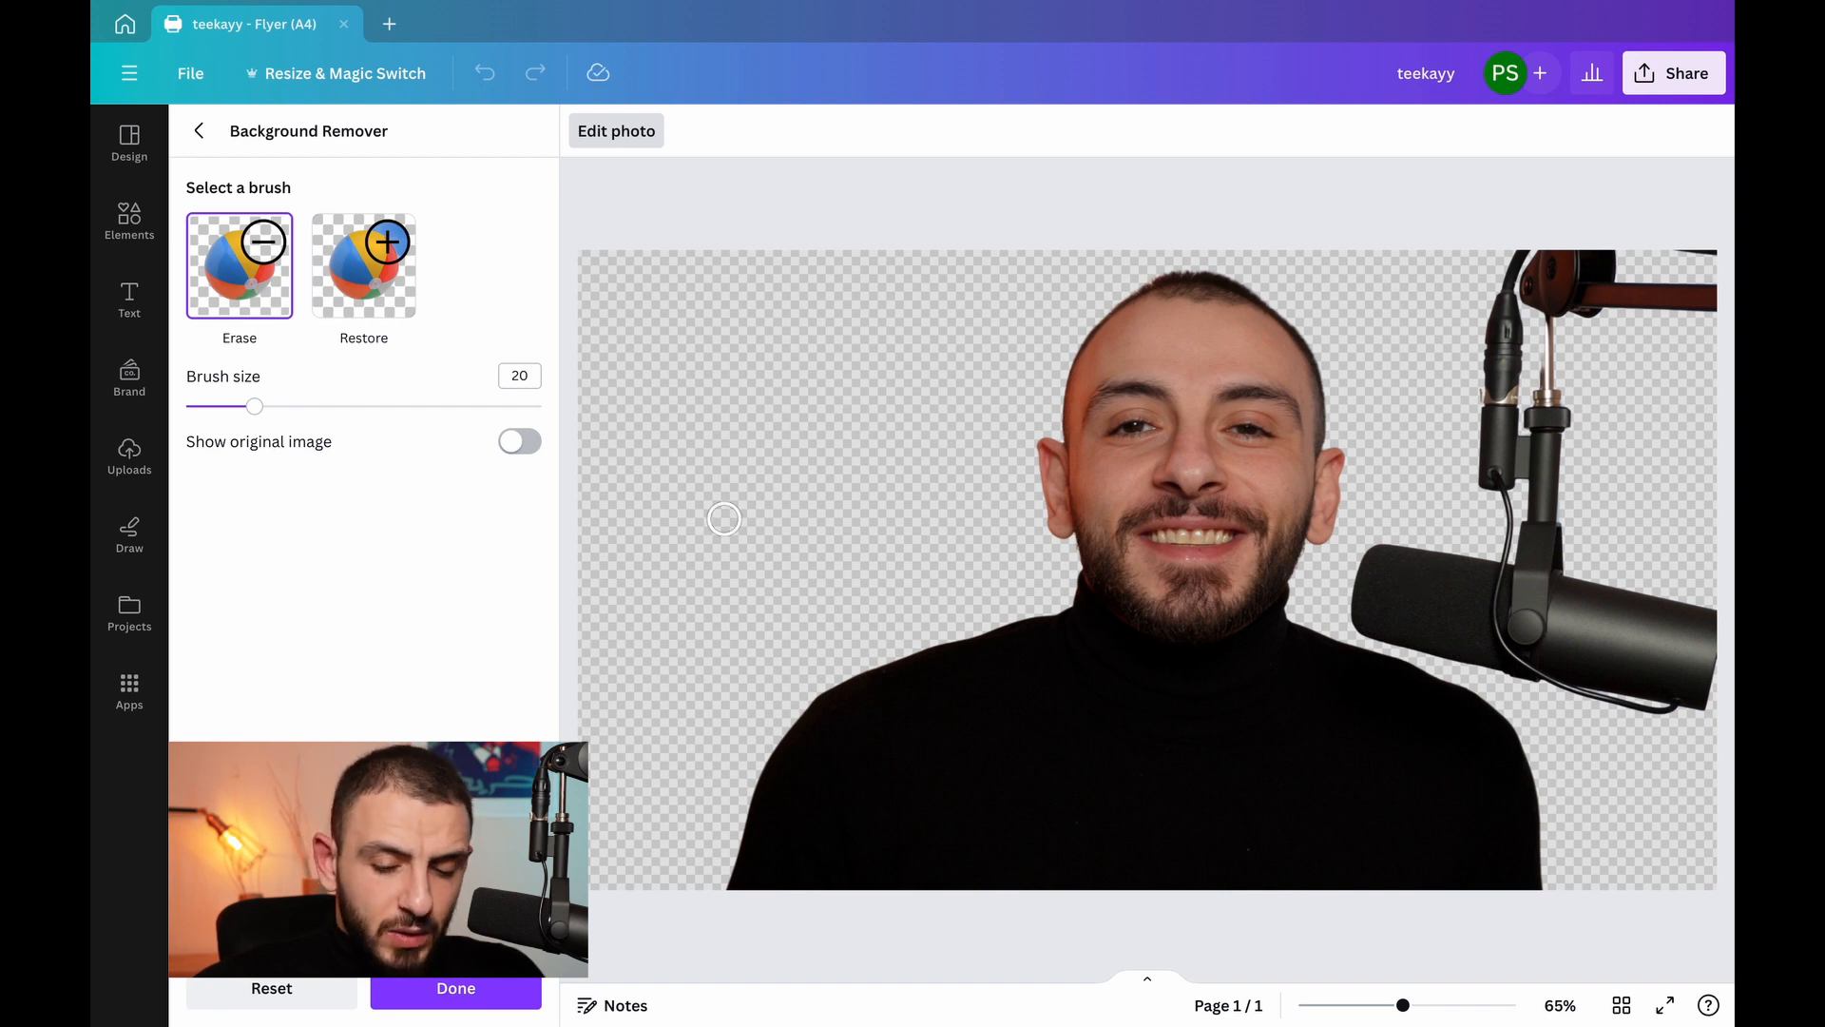
drag(257, 408, 456, 440)
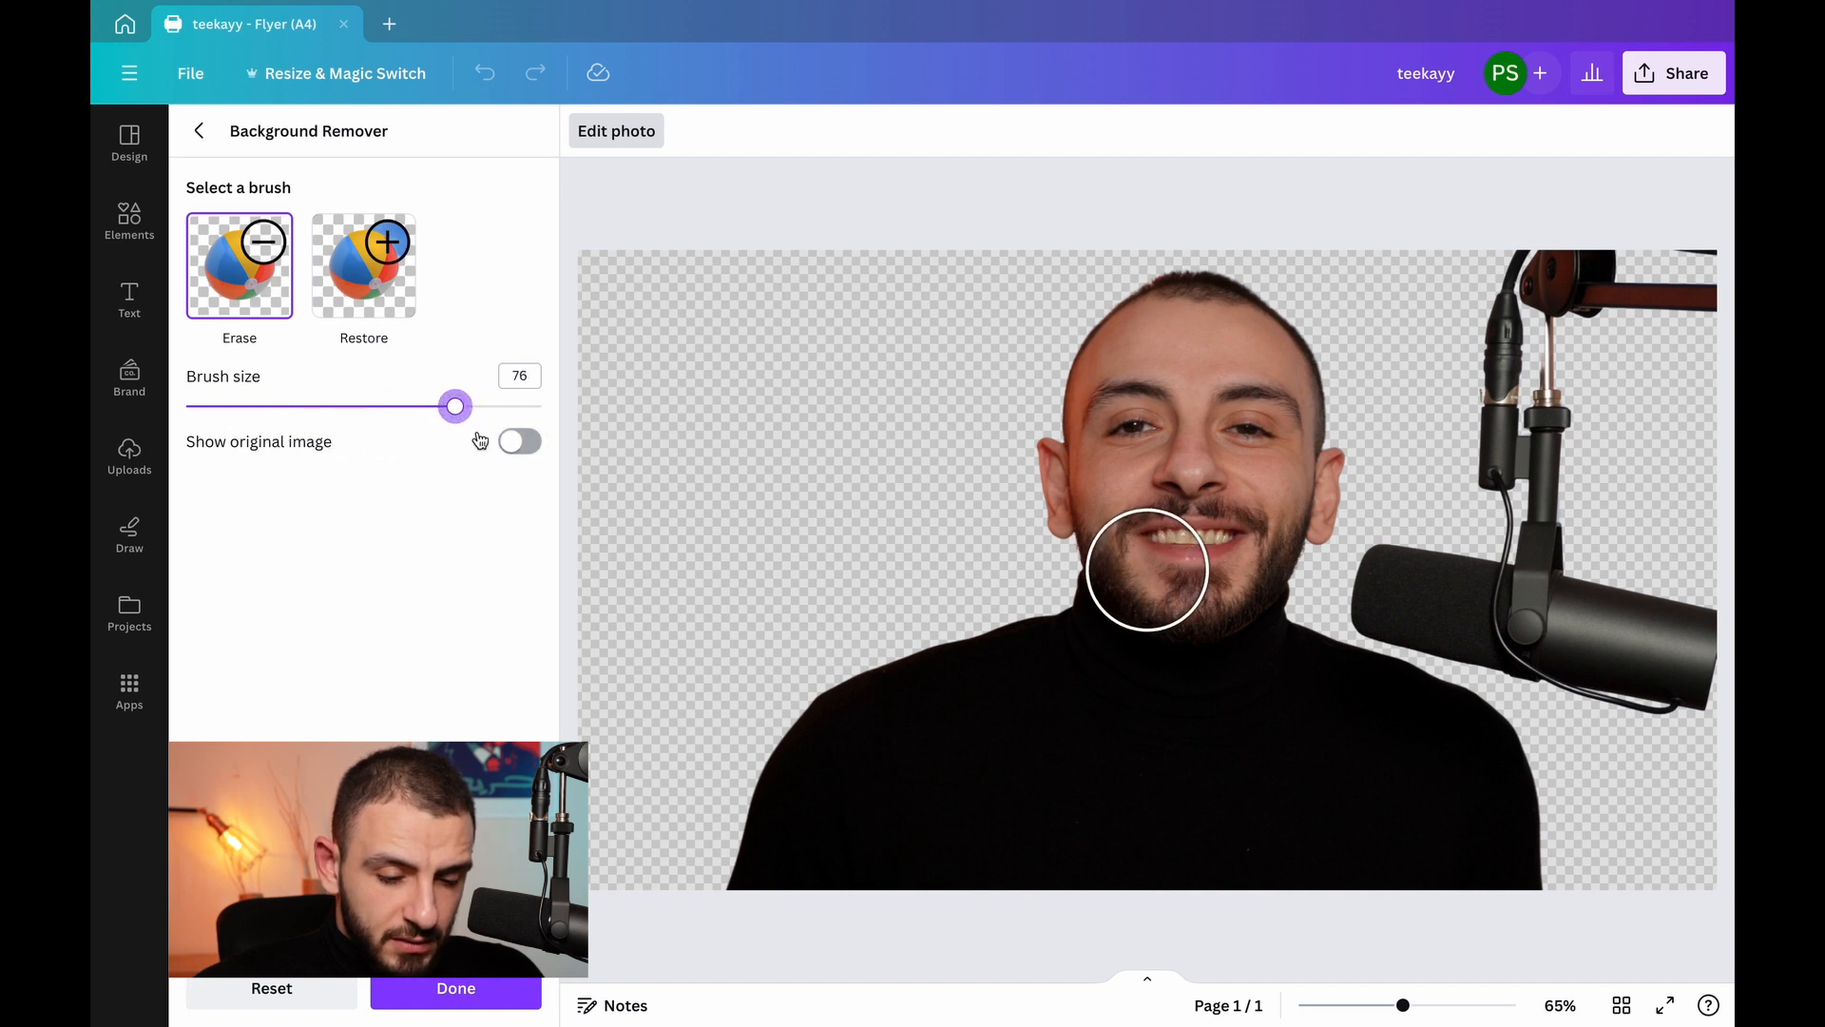
mouse_move(1651, 643)
mouse_down()
mouse_move(1654, 601)
mouse_move(1690, 642)
mouse_move(1649, 684)
mouse_move(1574, 634)
mouse_move(1403, 589)
mouse_move(1464, 581)
mouse_move(1558, 463)
mouse_move(1550, 331)
mouse_move(1489, 378)
mouse_move(1510, 329)
mouse_move(1585, 289)
mouse_move(1699, 297)
mouse_move(1635, 285)
mouse_up()
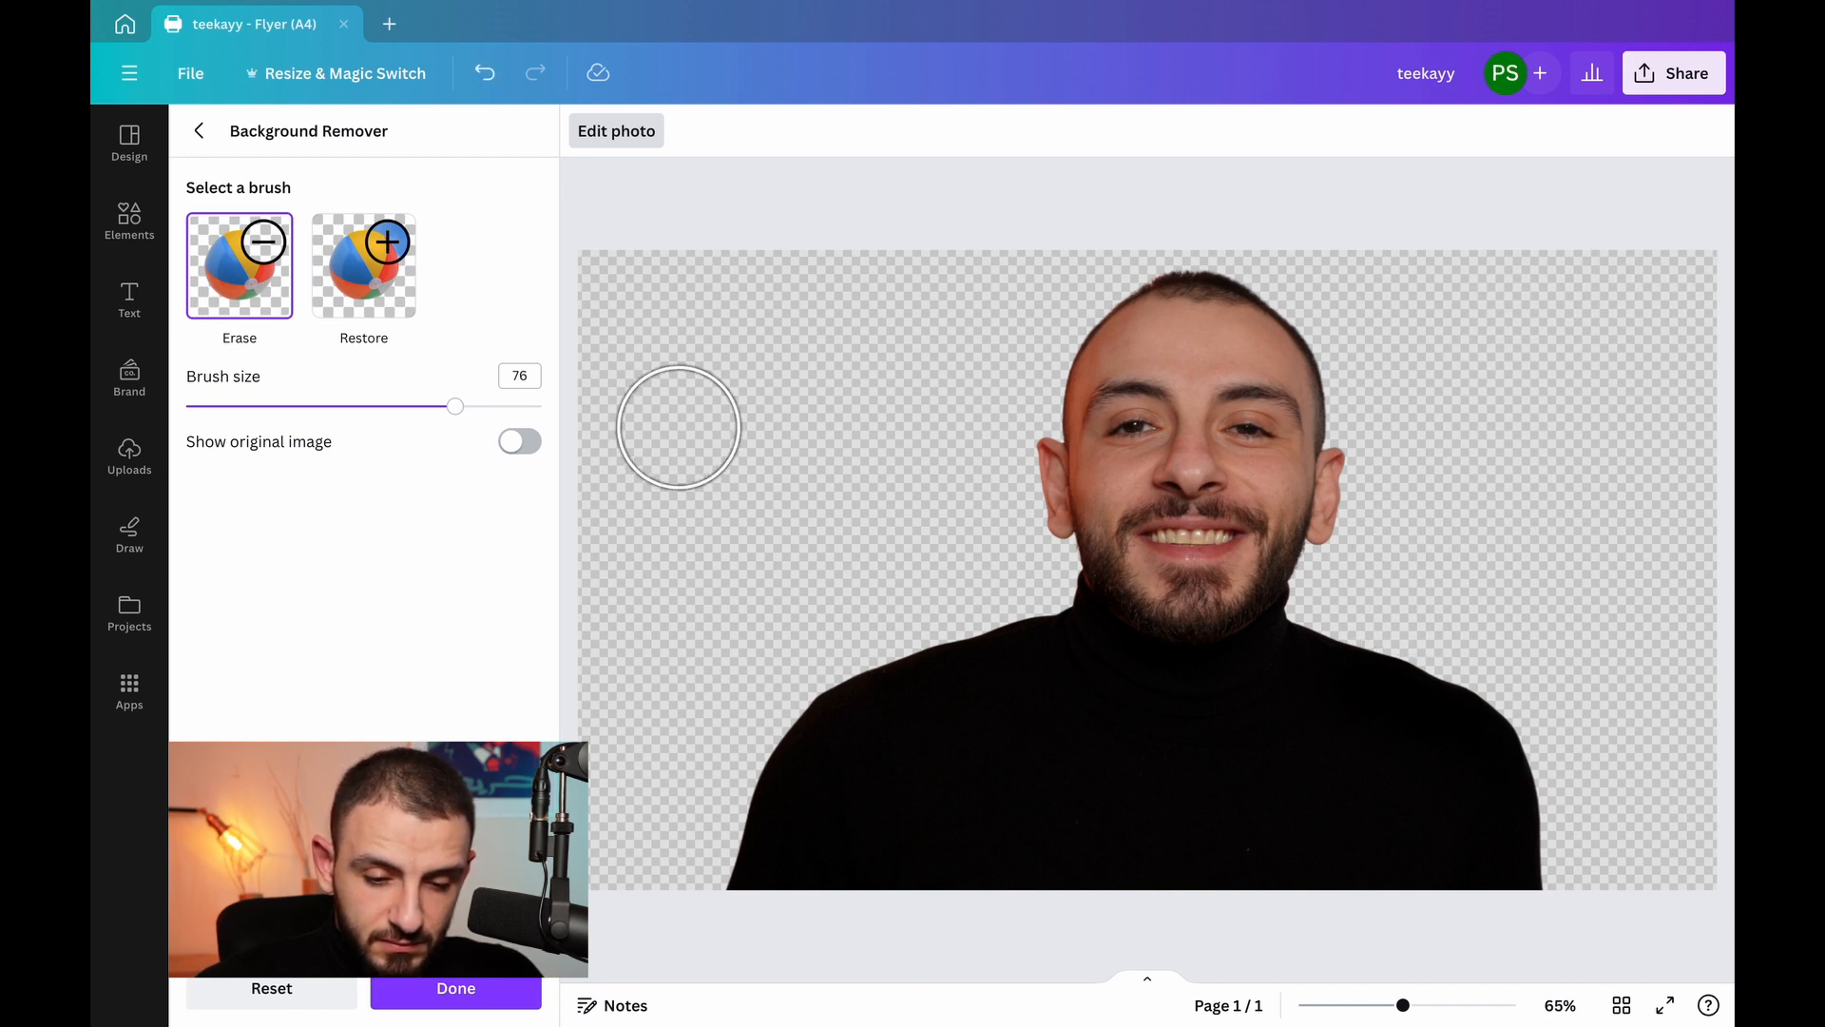
click(461, 989)
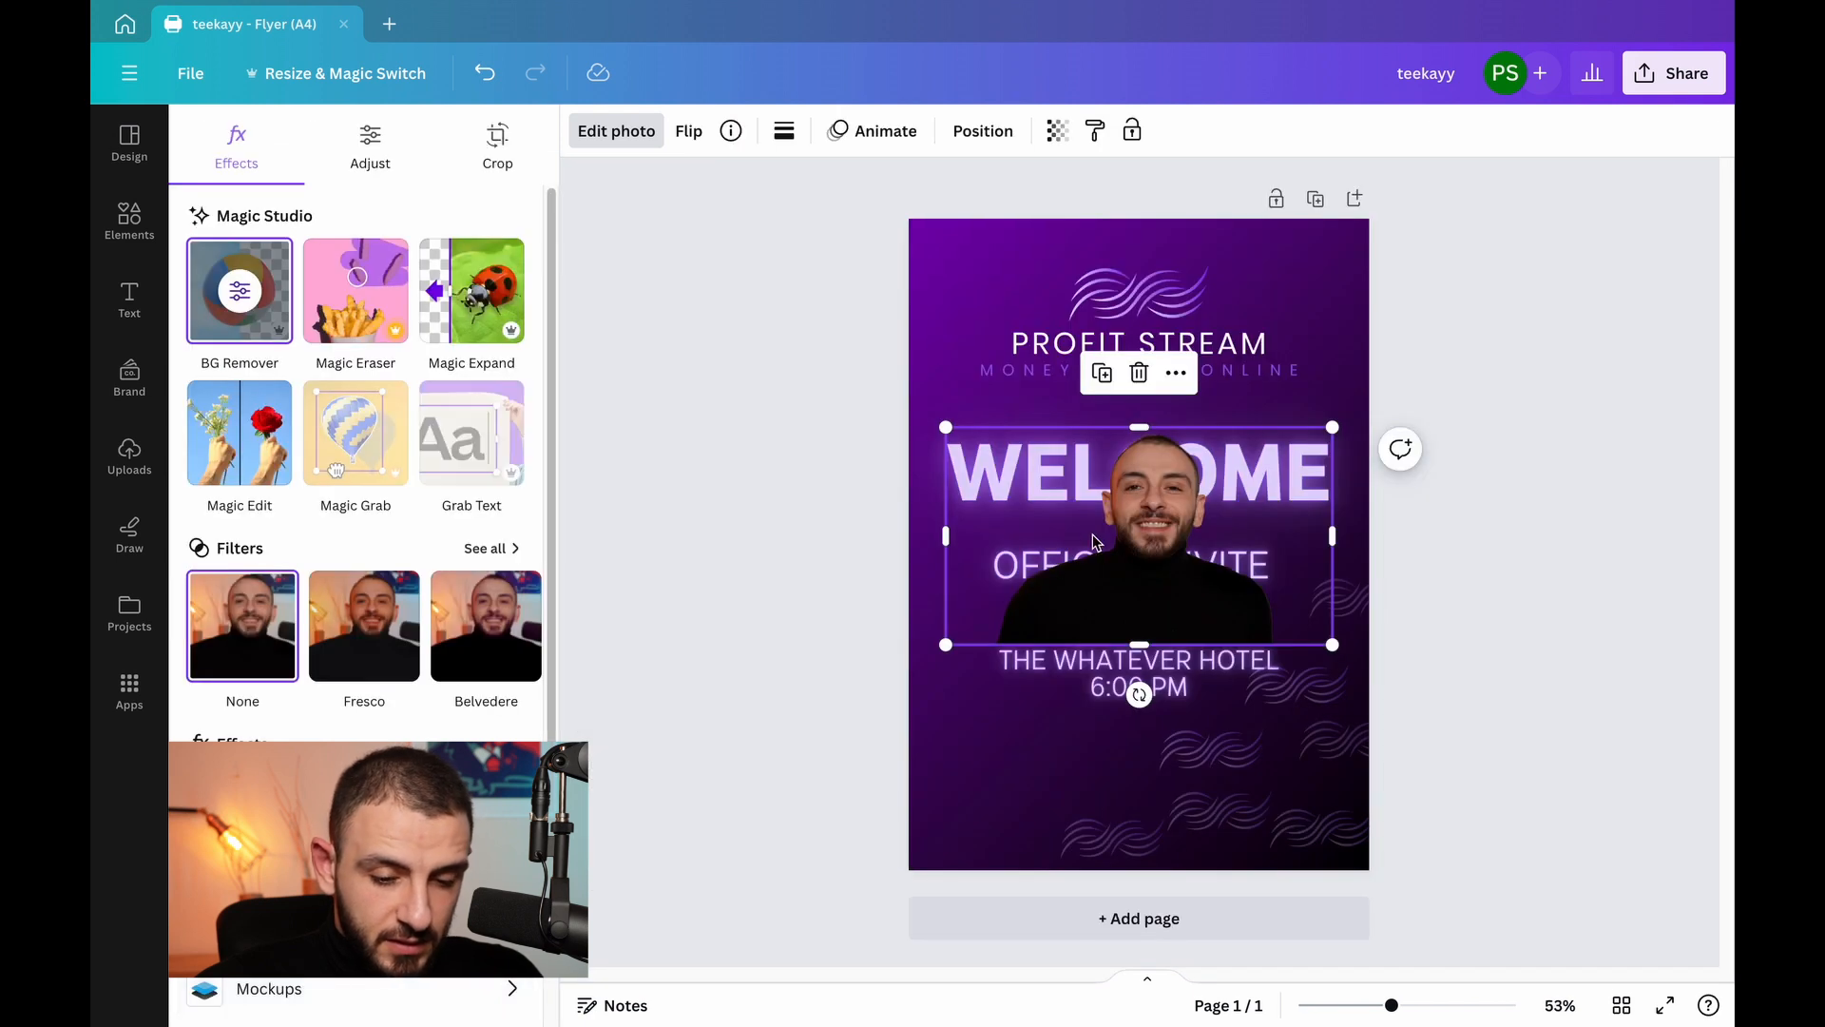
- Try the cut-out of the man in the flyer's lower-left corner, then delete it from the flyer
drag(1094, 542, 952, 772)
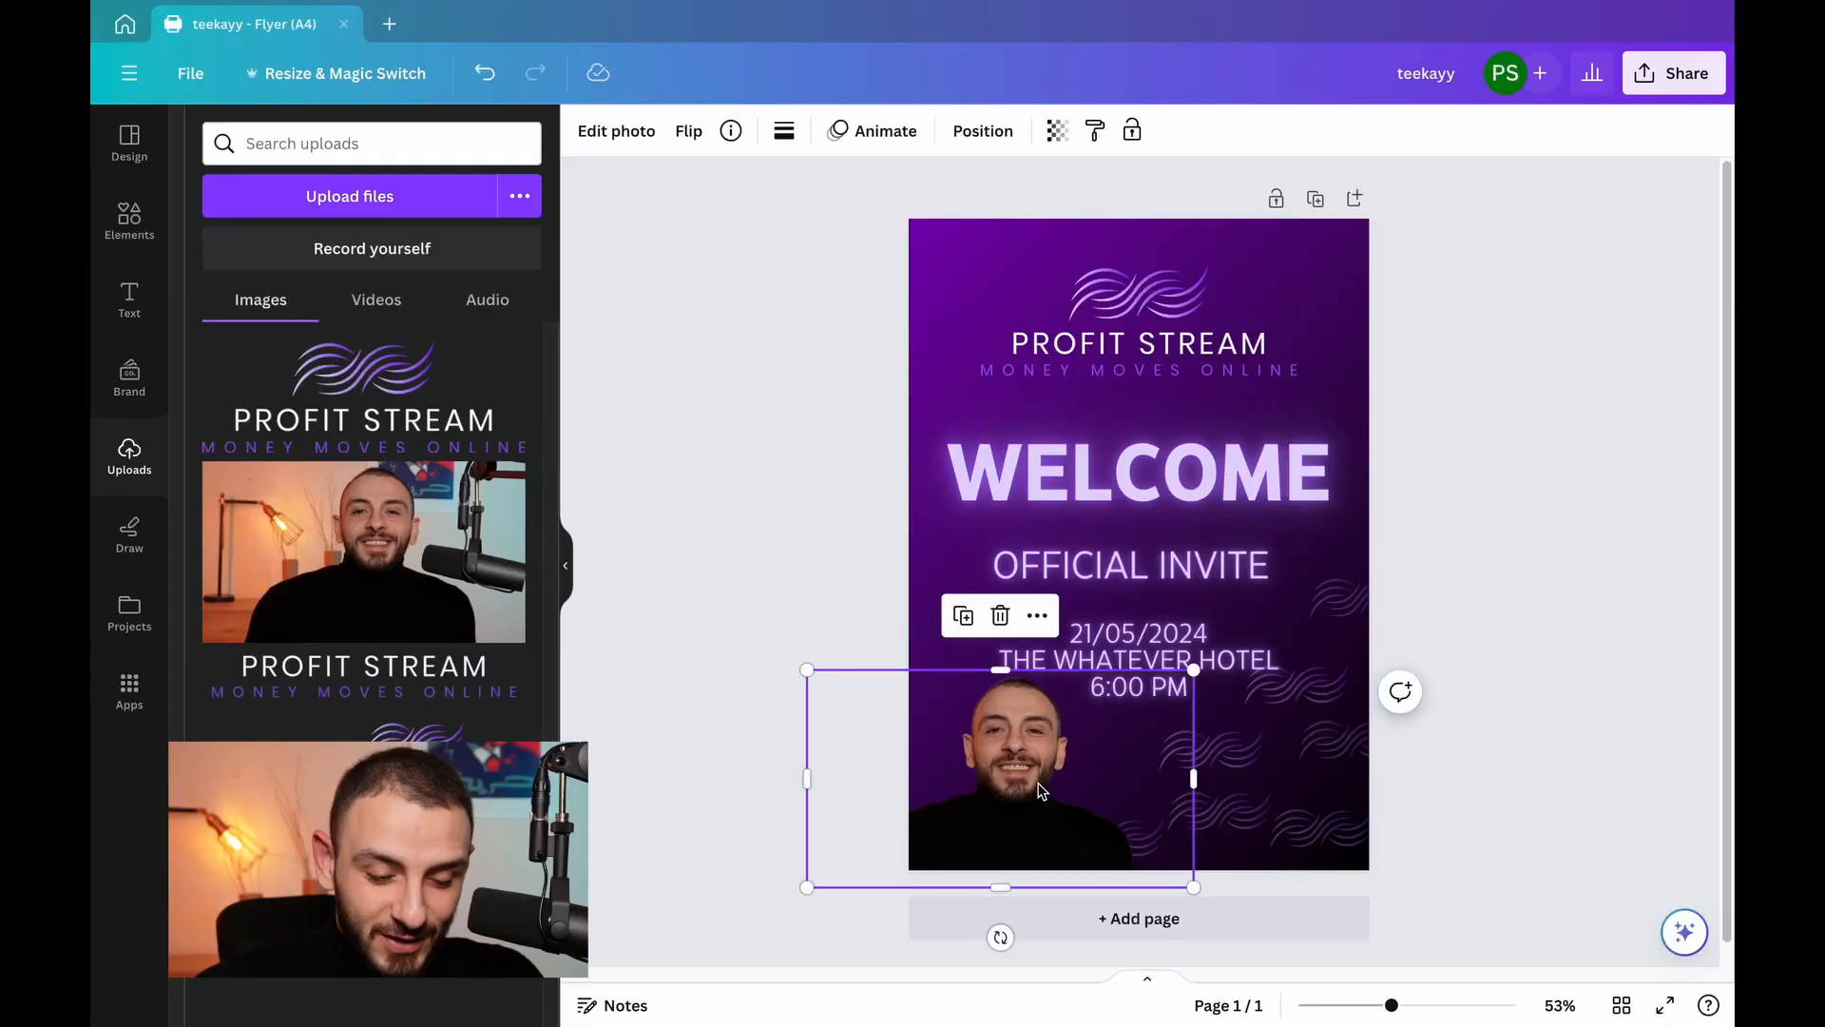
key(Delete)
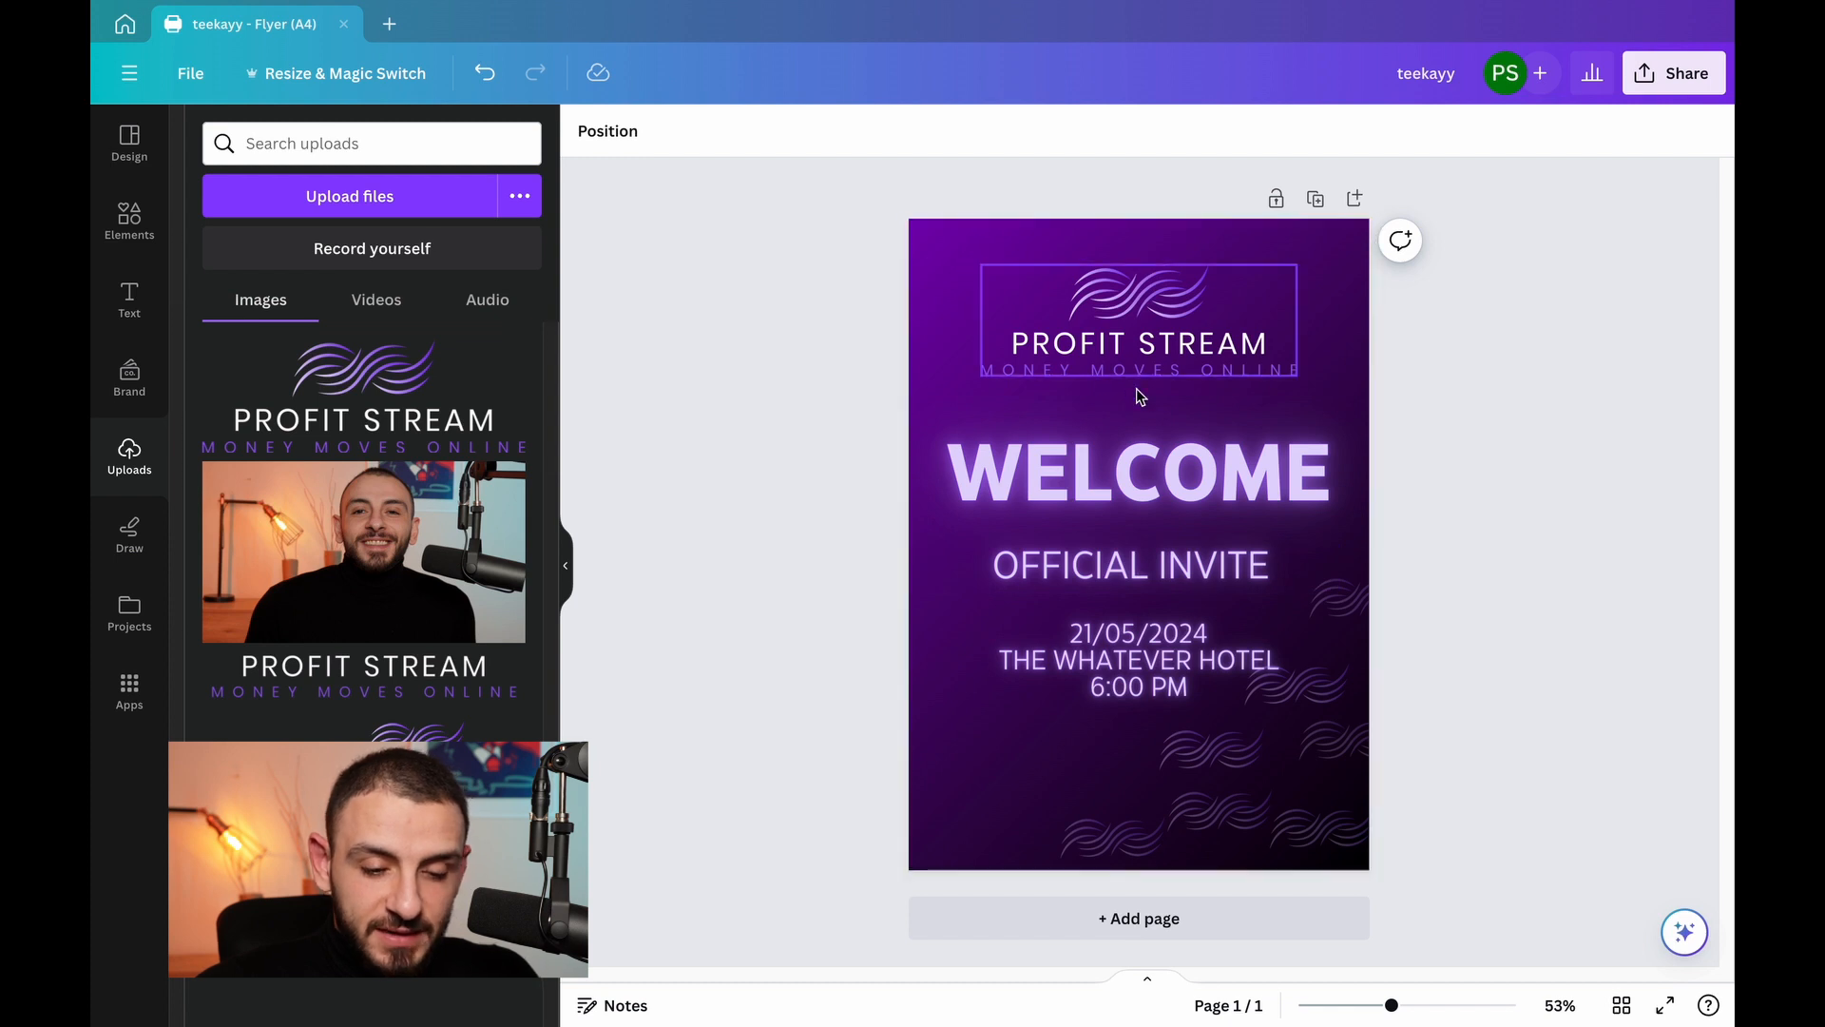
click(979, 734)
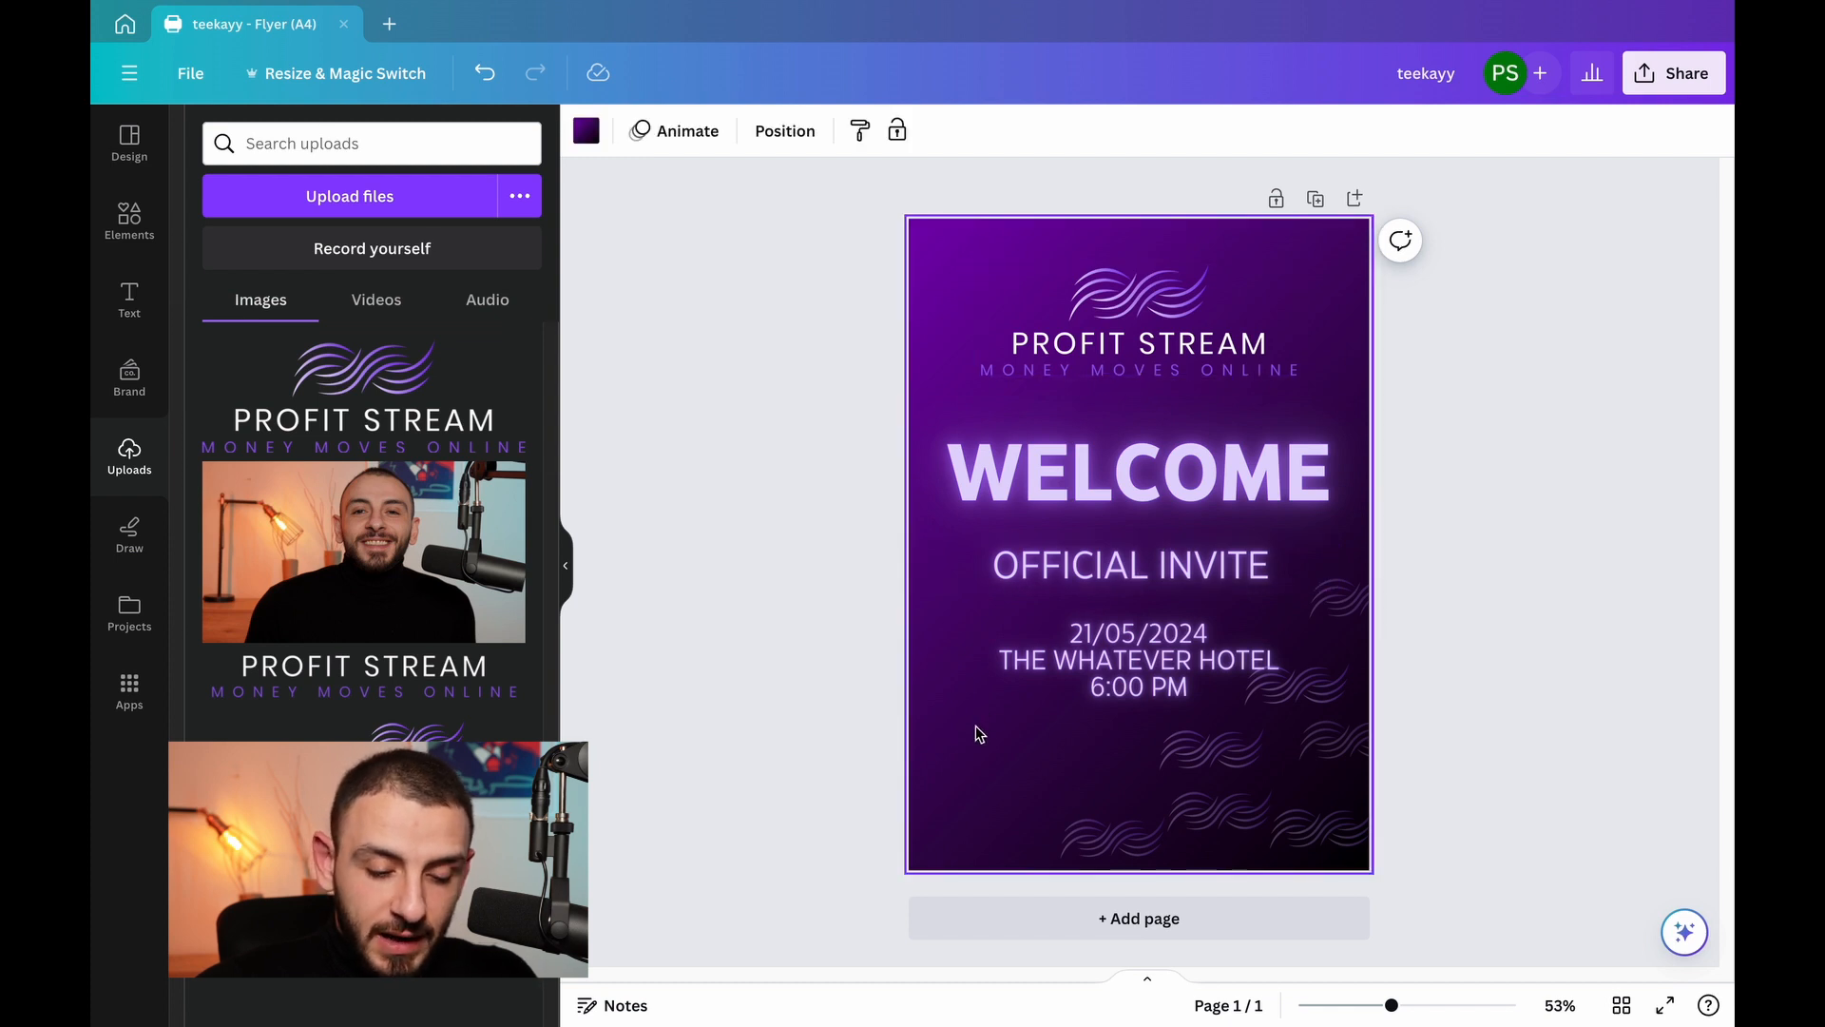
- Examine the stacking order of all the layers on the flyer
click(860, 393)
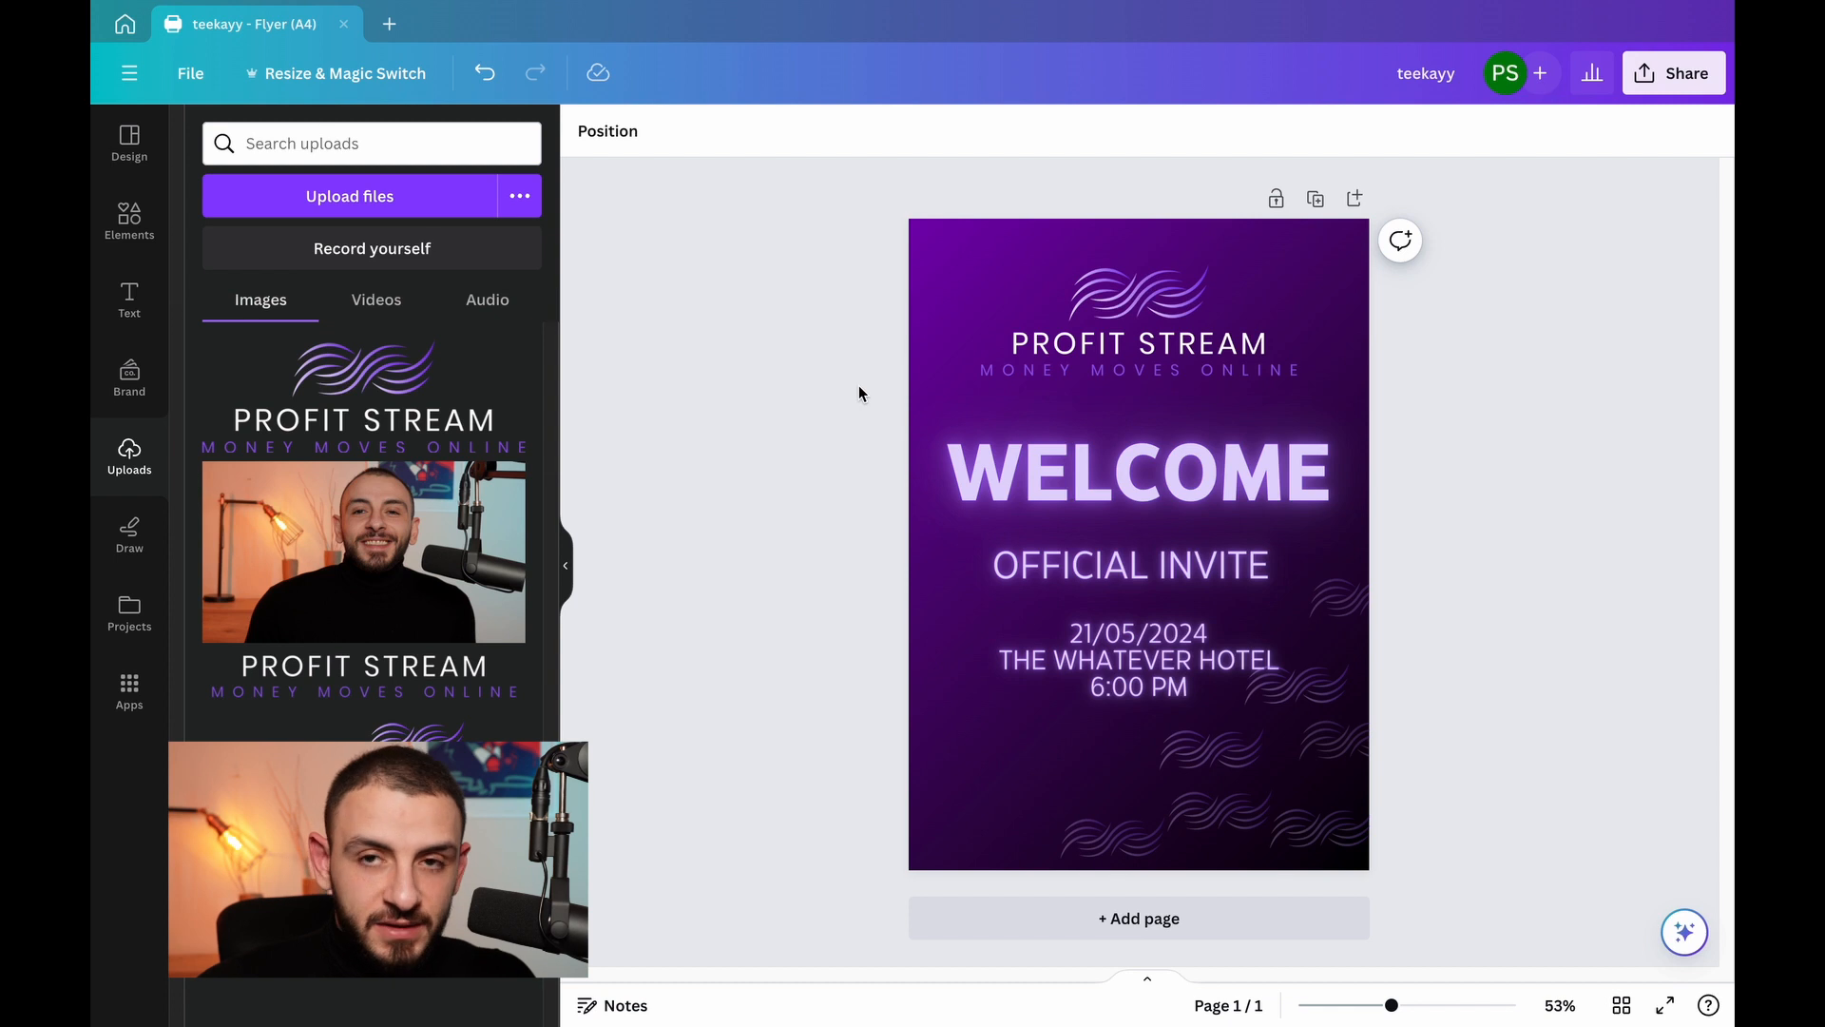
click(629, 138)
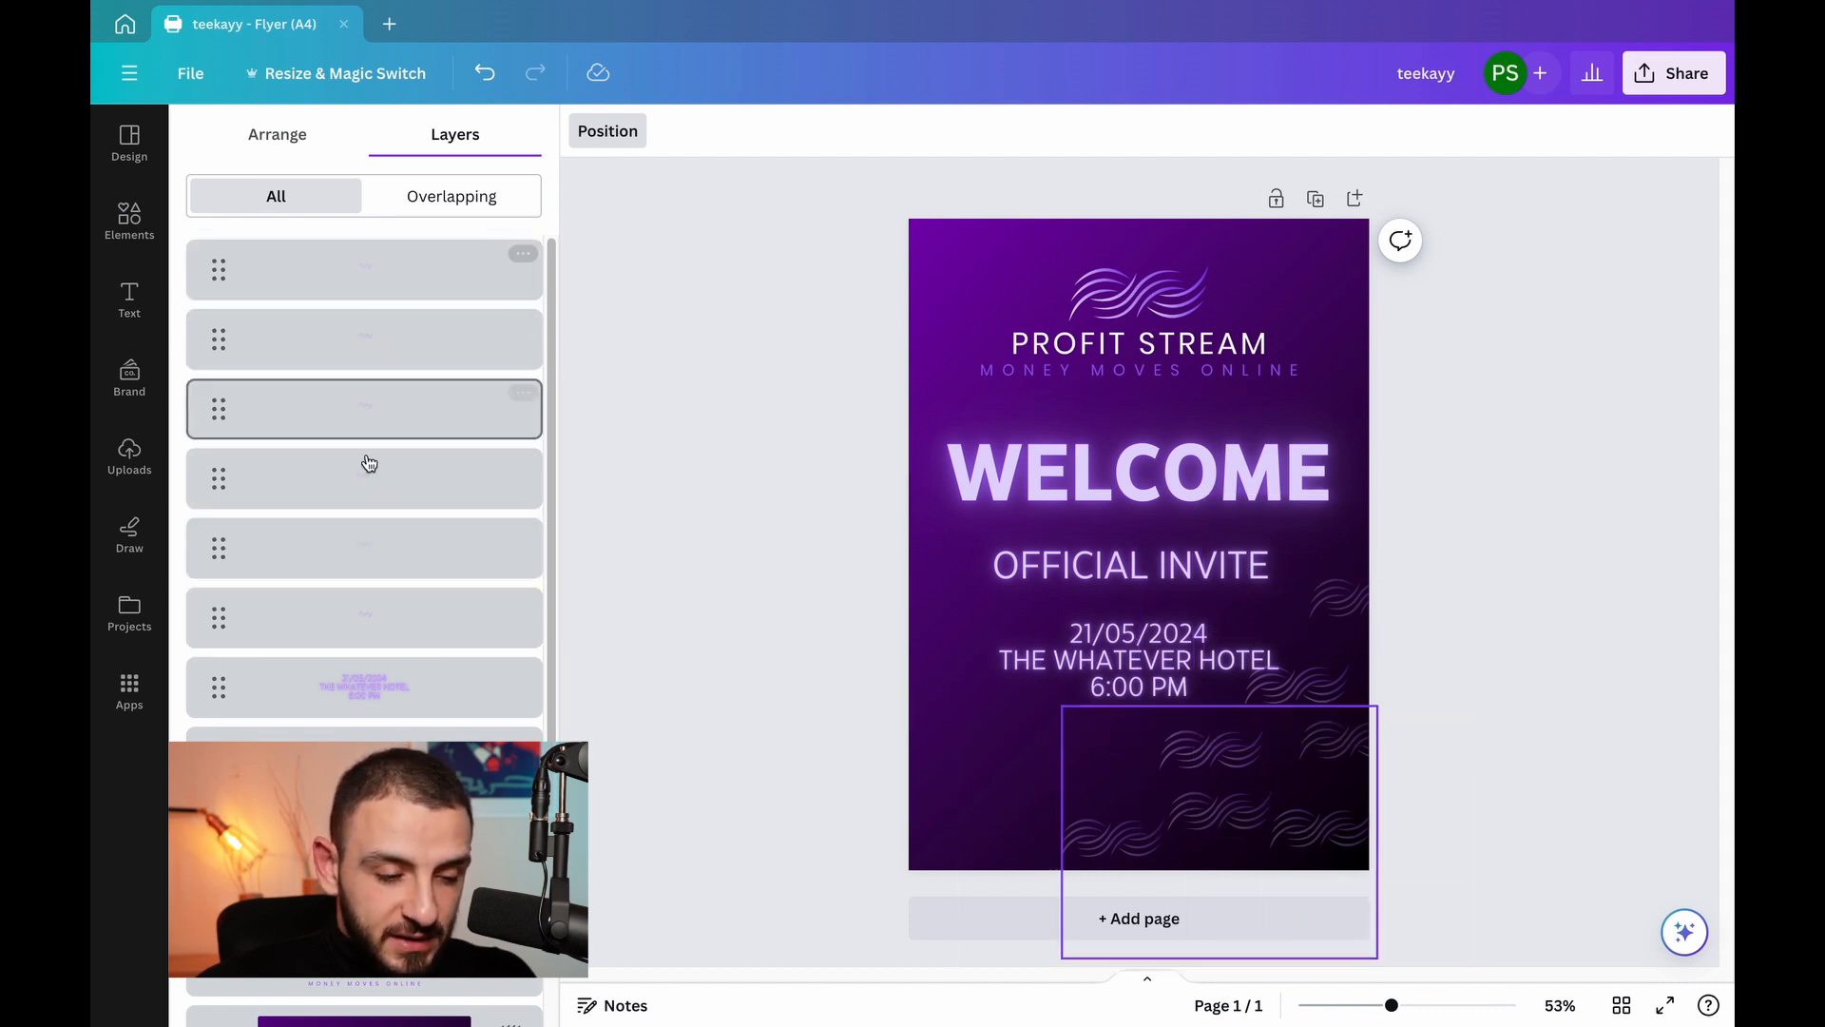
scroll(362, 609, down, 1)
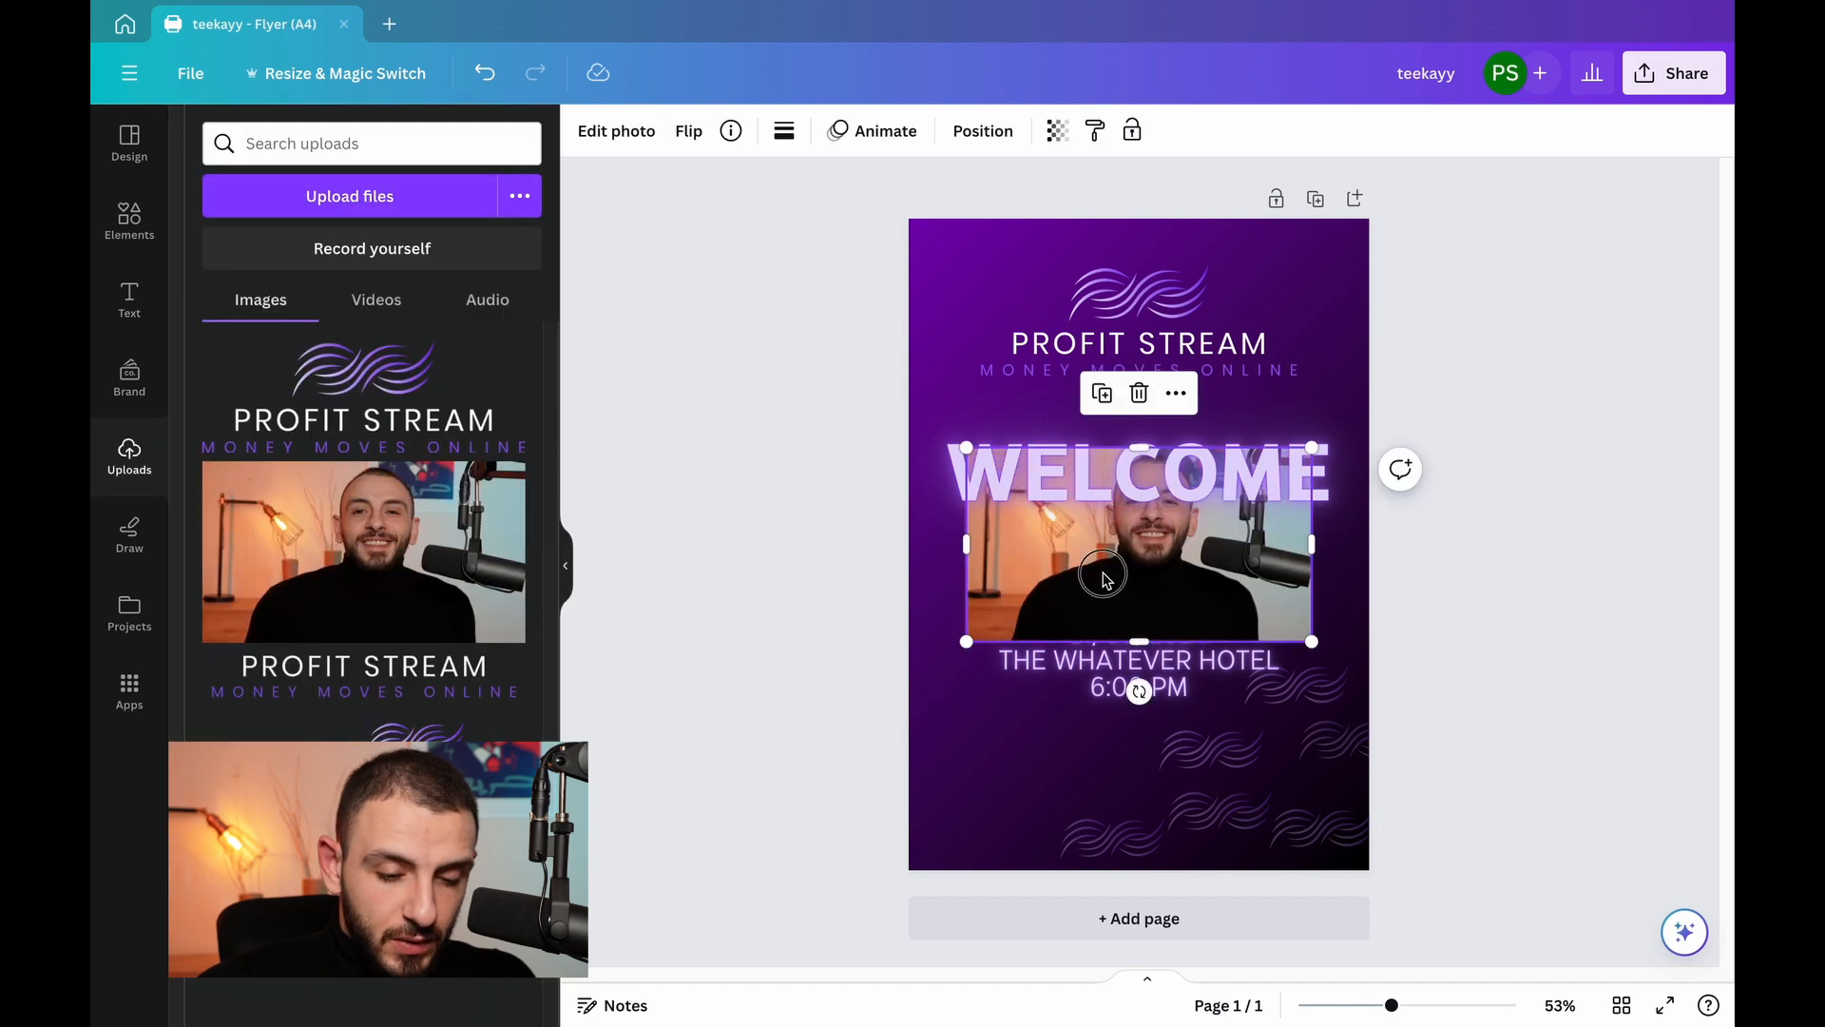
- Place the original photo of the man just below WELCOME and move its layer behind the OFFICIAL INVITE and event-details text
drag(1103, 574, 1101, 657)
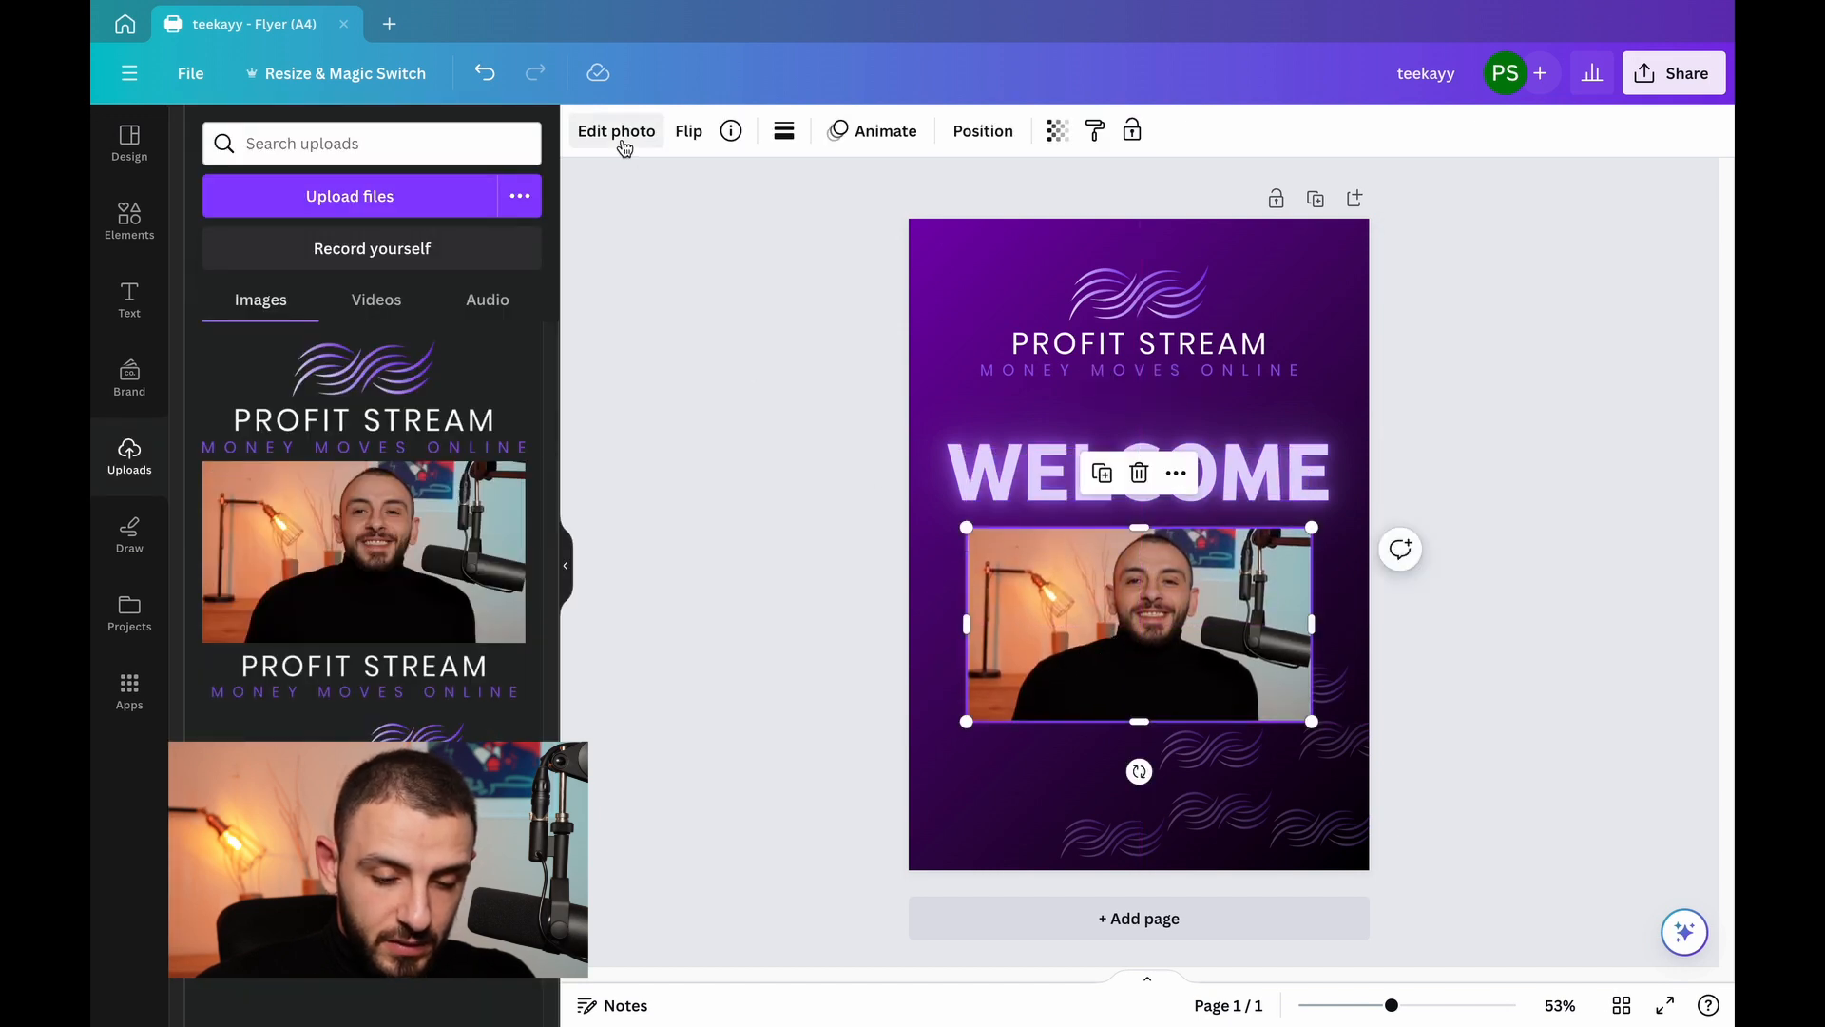
click(682, 265)
click(618, 138)
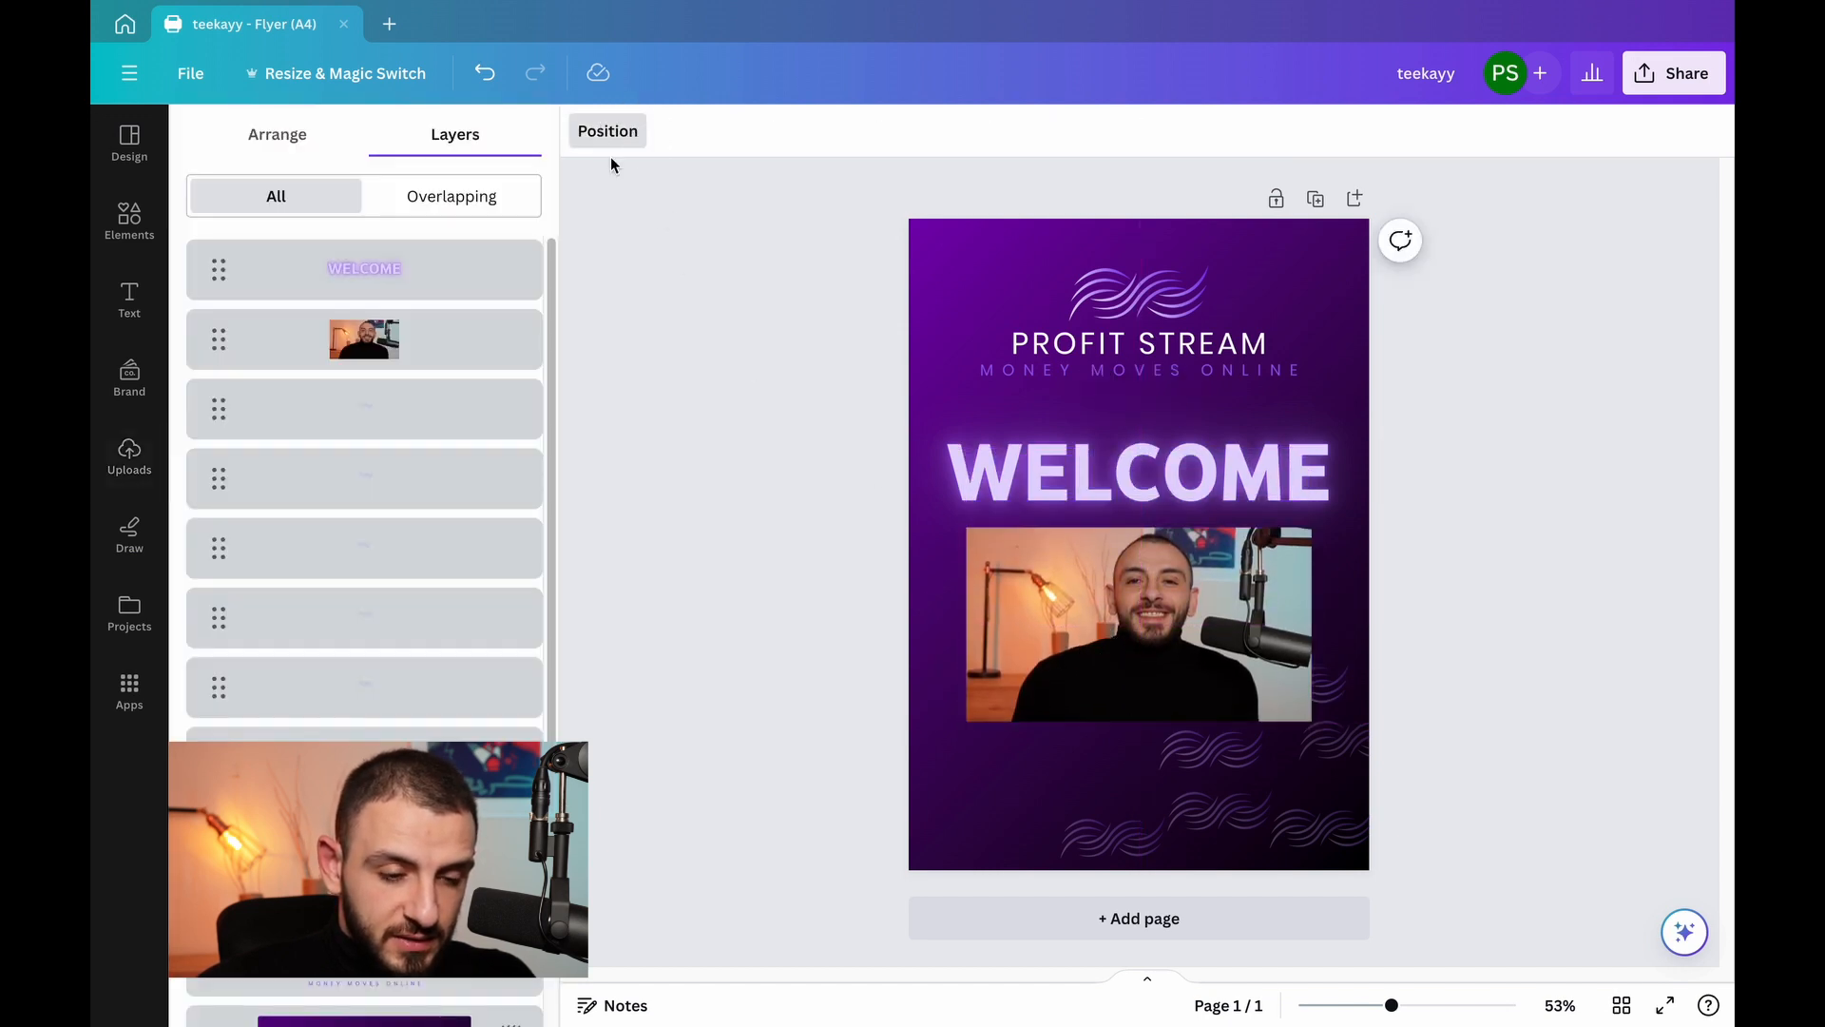
drag(220, 340, 181, 760)
scroll(200, 518, down, 1)
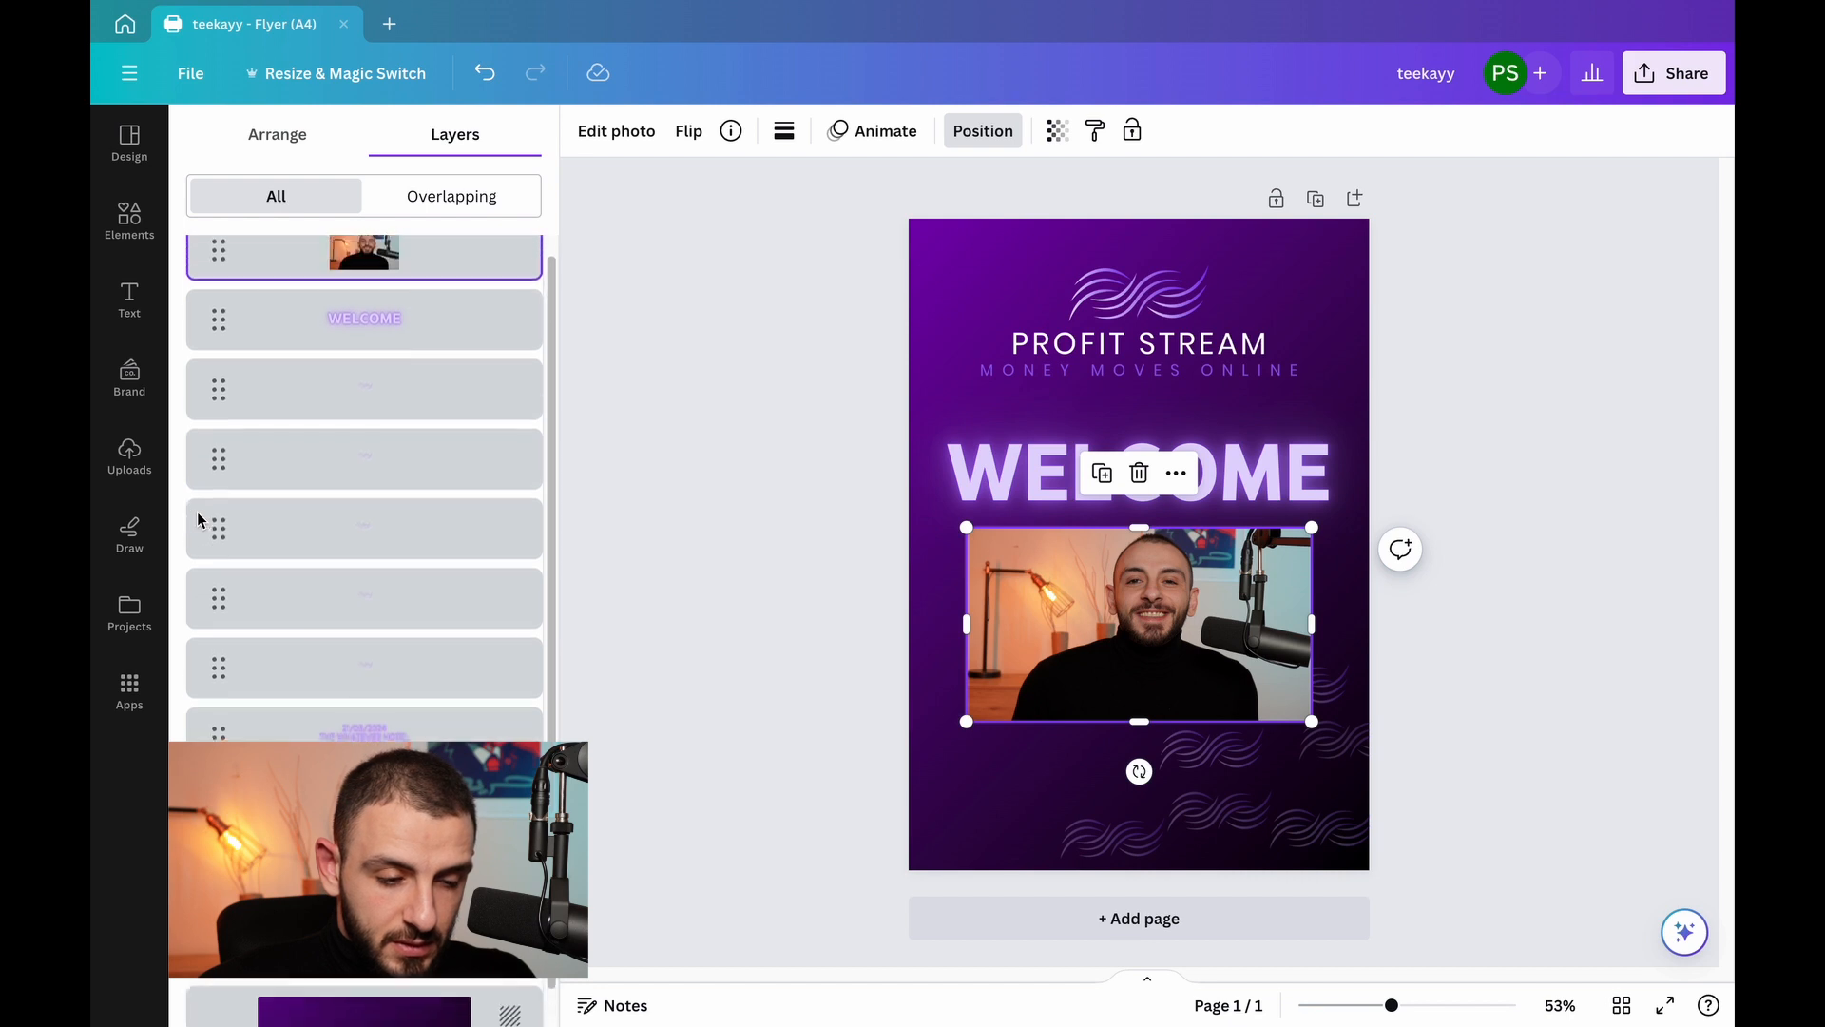
drag(218, 269, 219, 855)
click(702, 713)
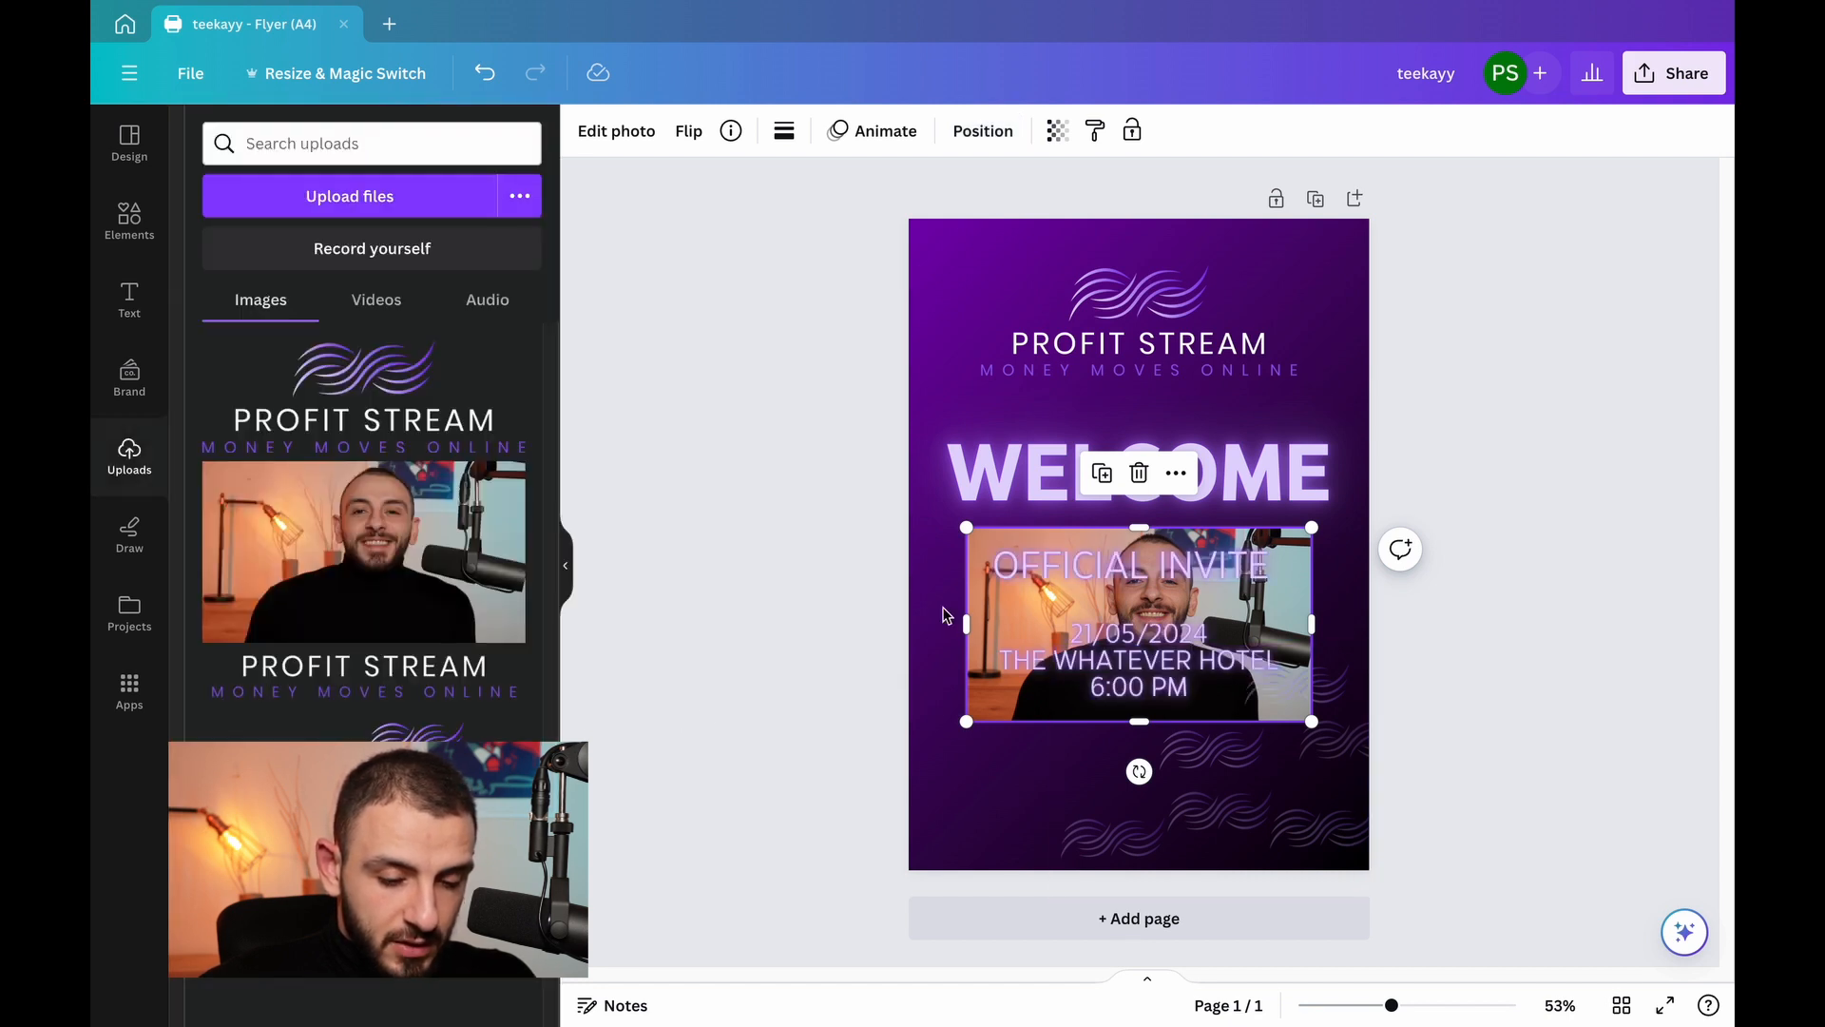
- Delete the photo lying behind the OFFICIAL INVITE and event-details text
click(743, 655)
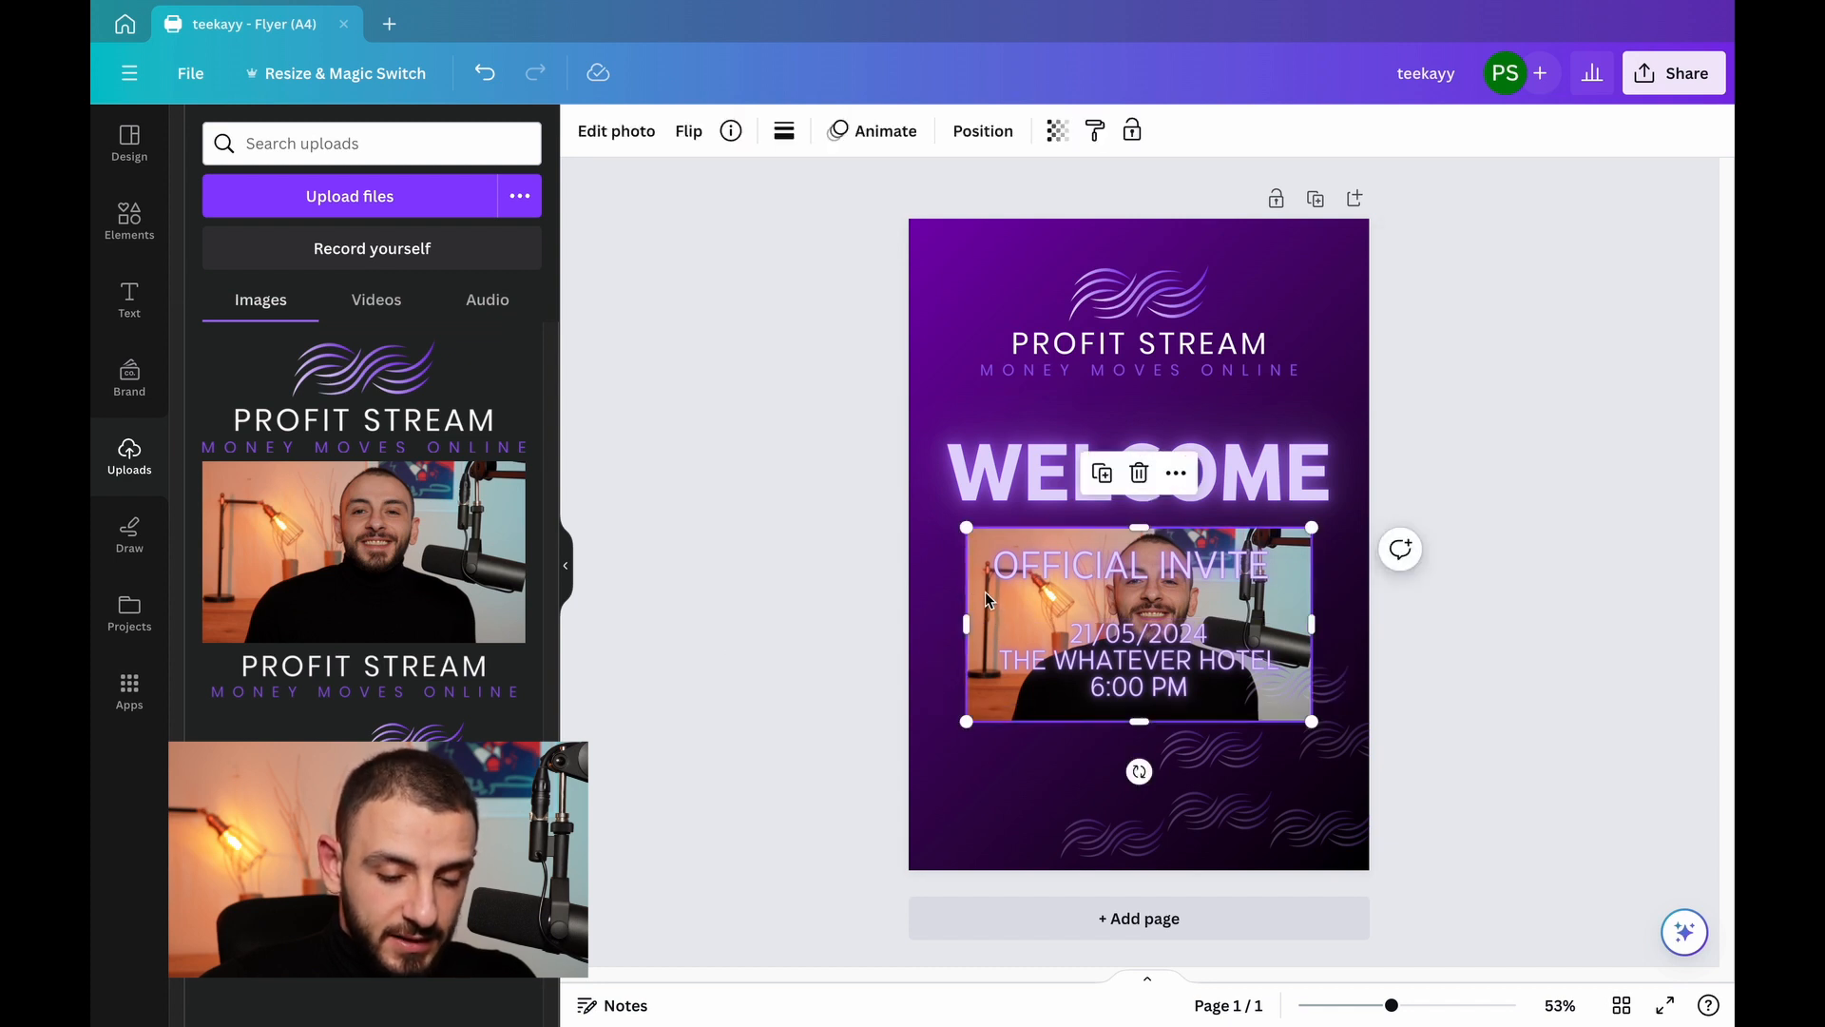
key(Delete)
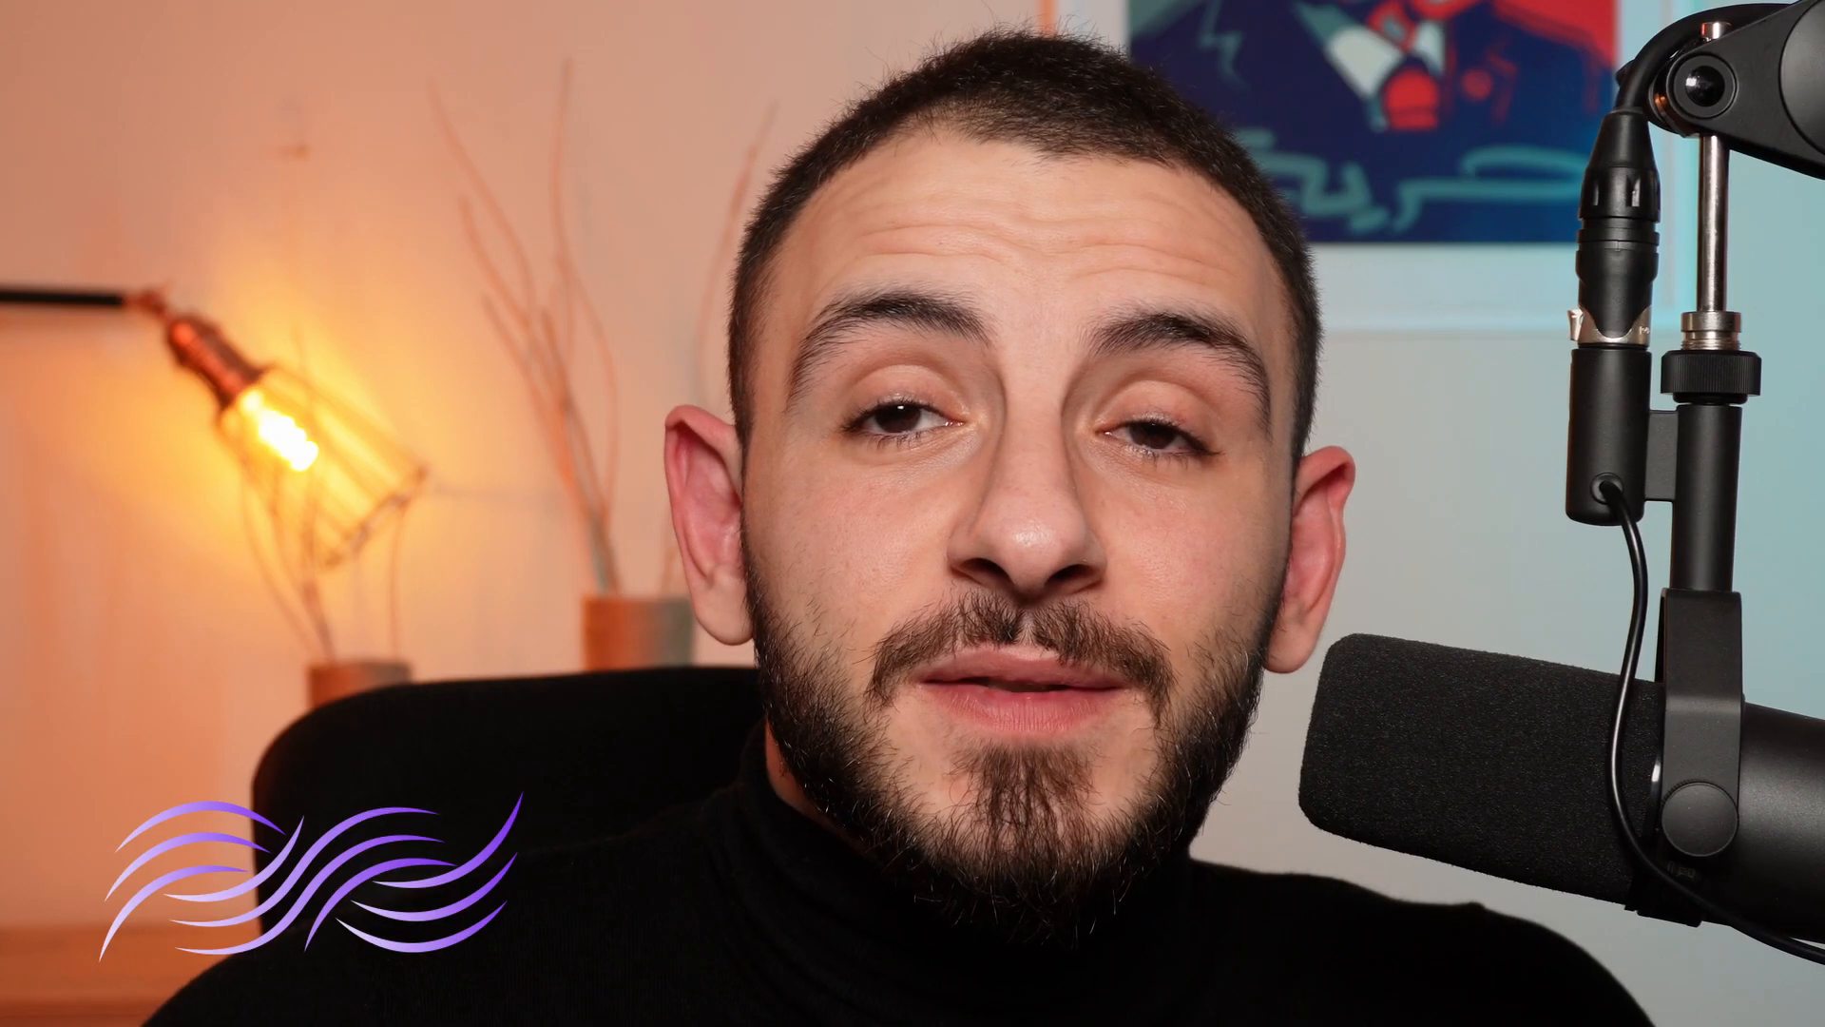